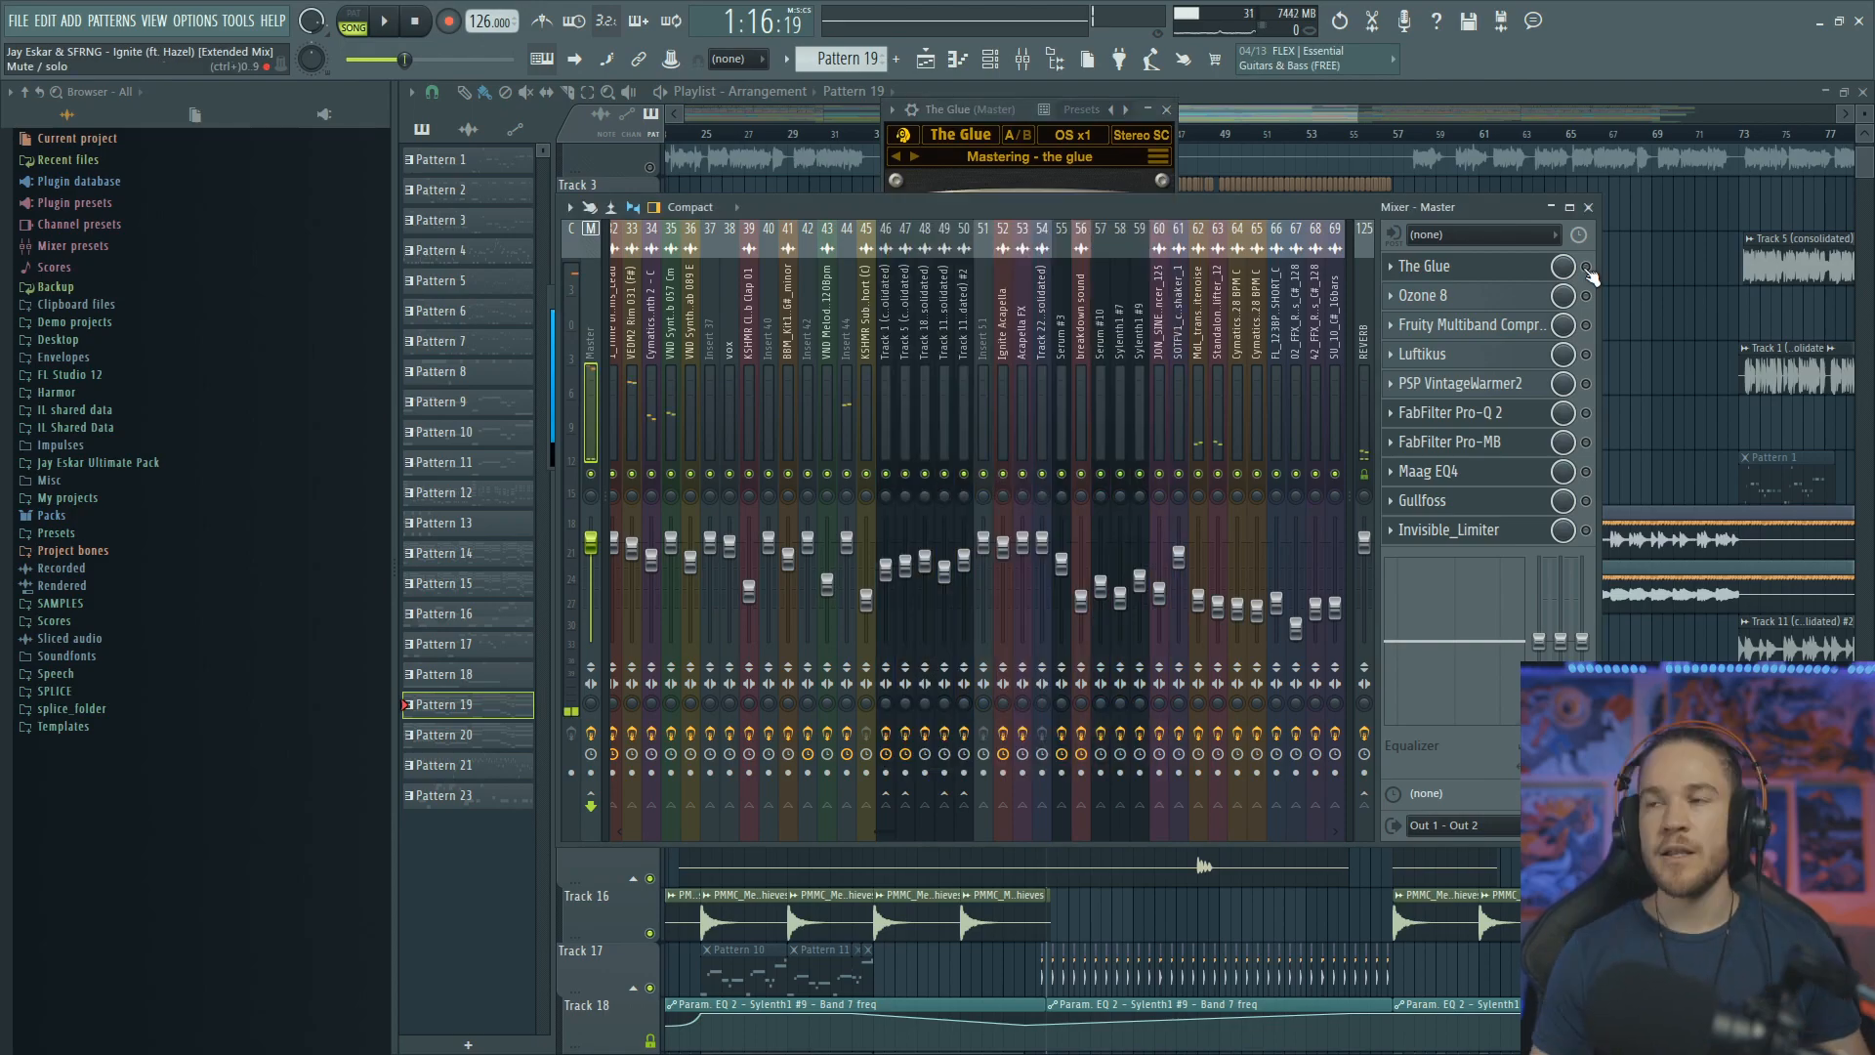
Switch on The Glue in the master chain and compare playback without and with its compression
key("space")
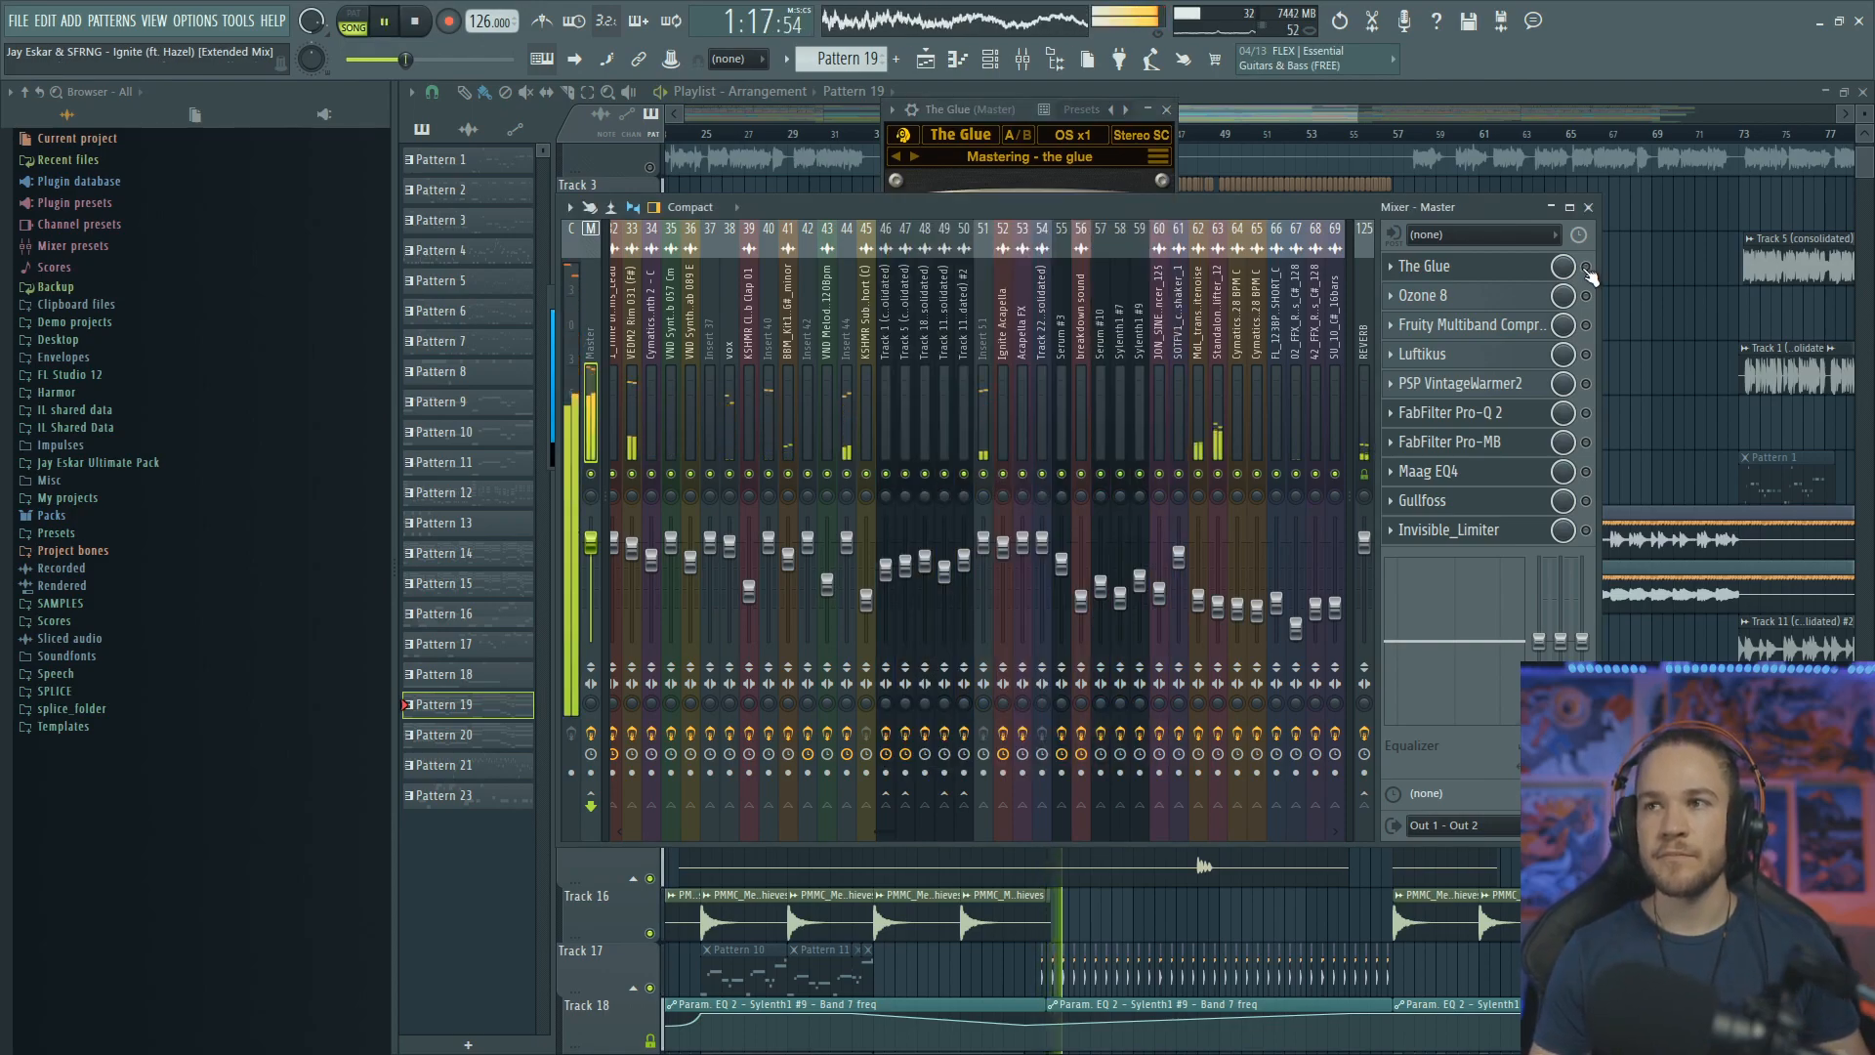
left_click(999, 114)
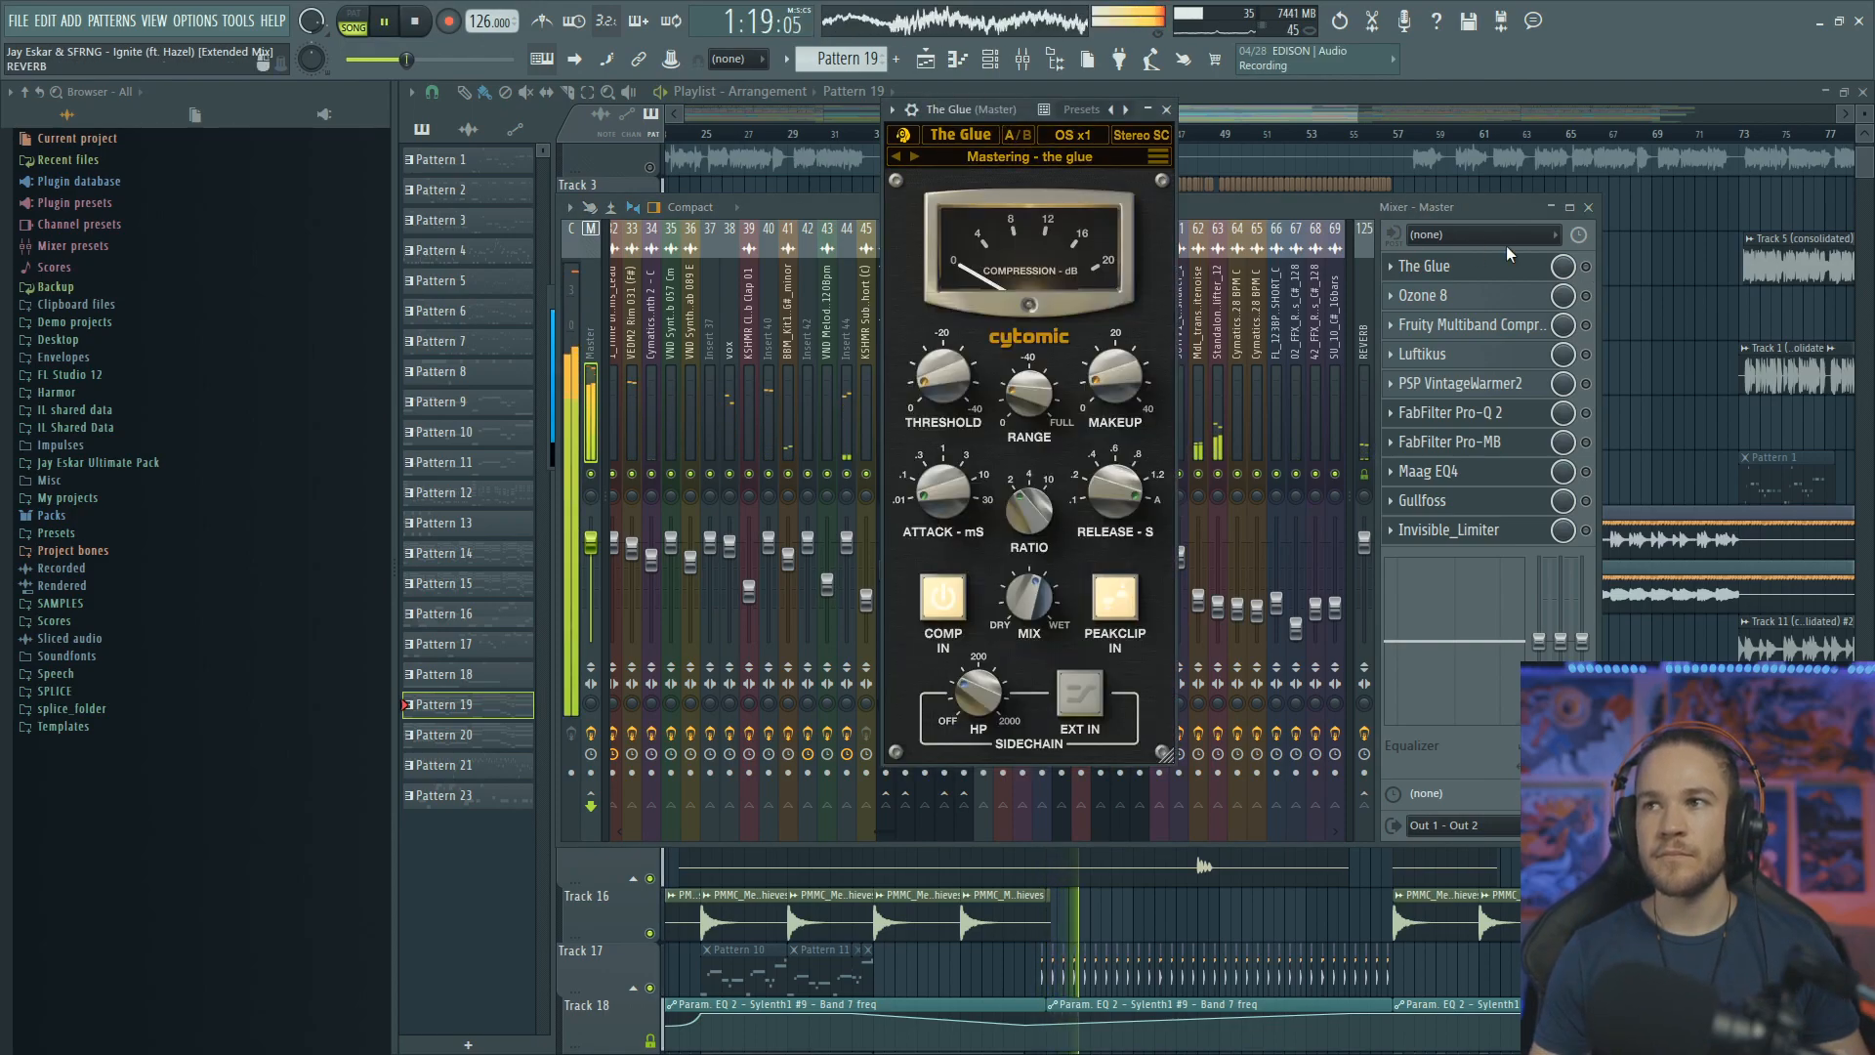
key("space")
left_click(1584, 265)
key("space")
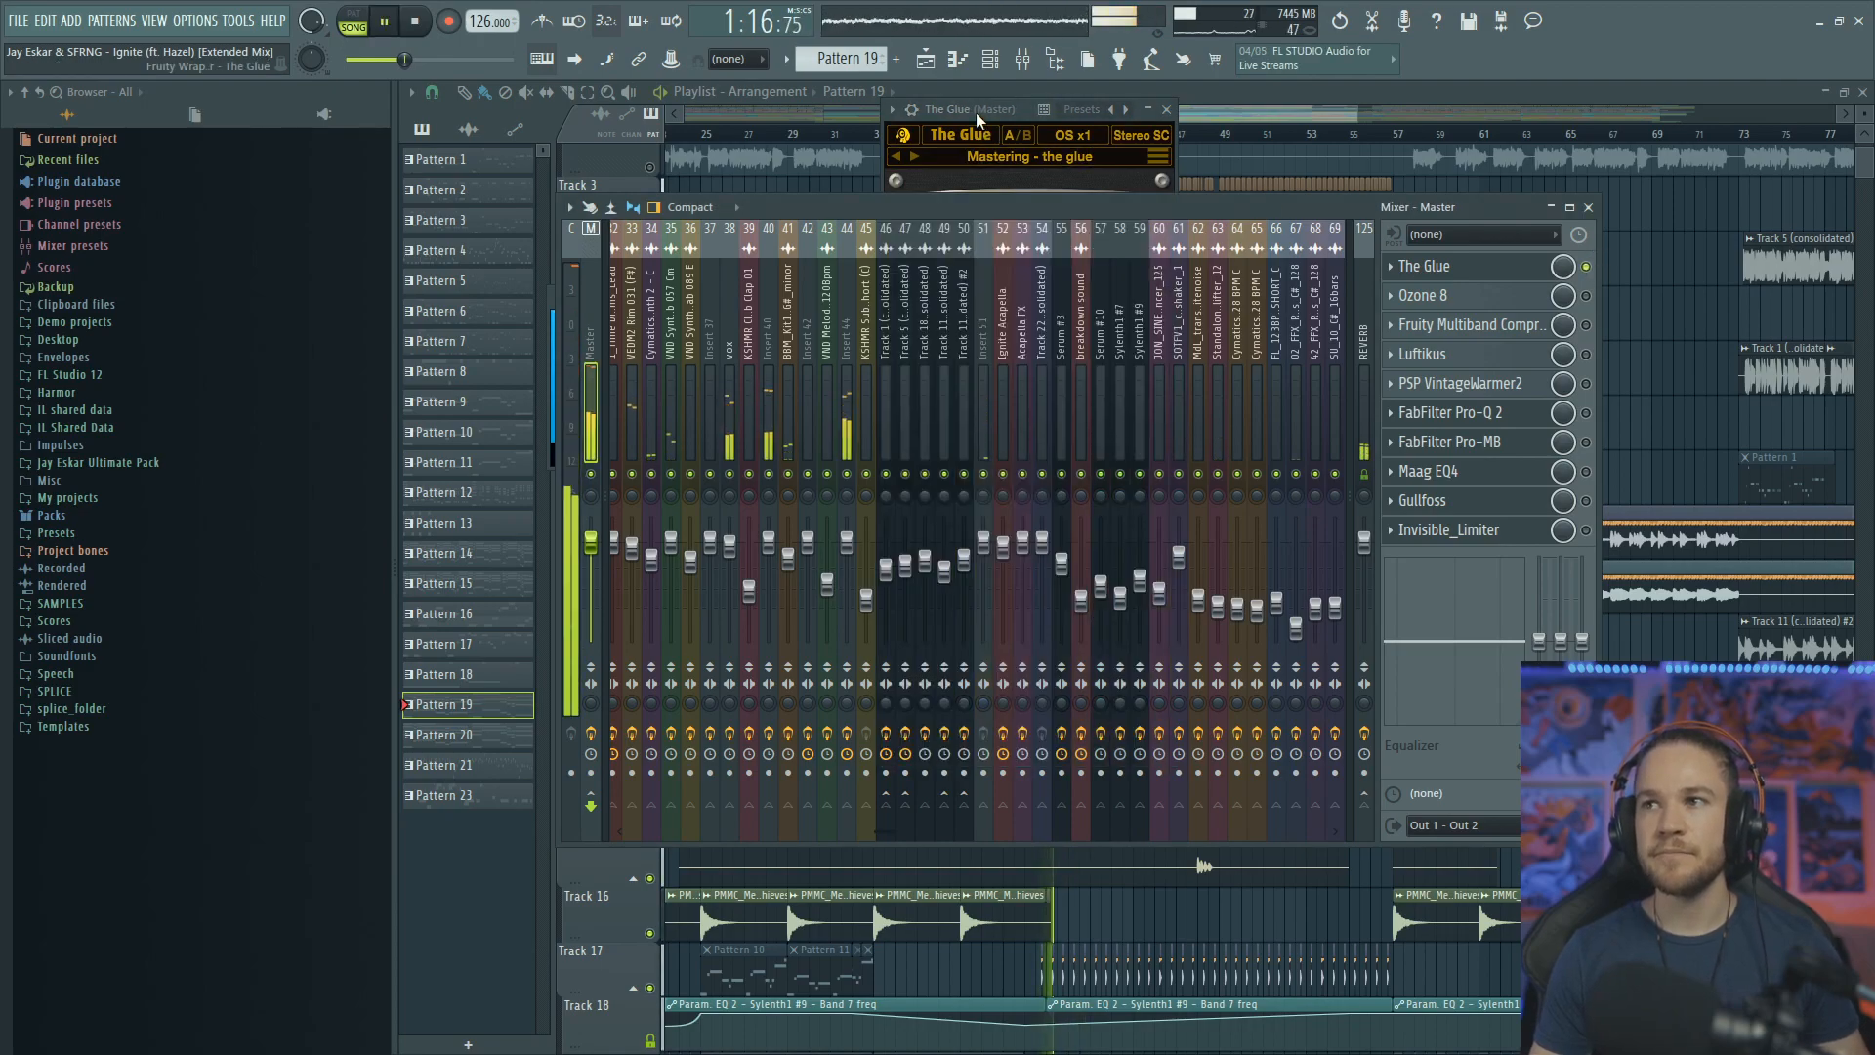
left_click(976, 113)
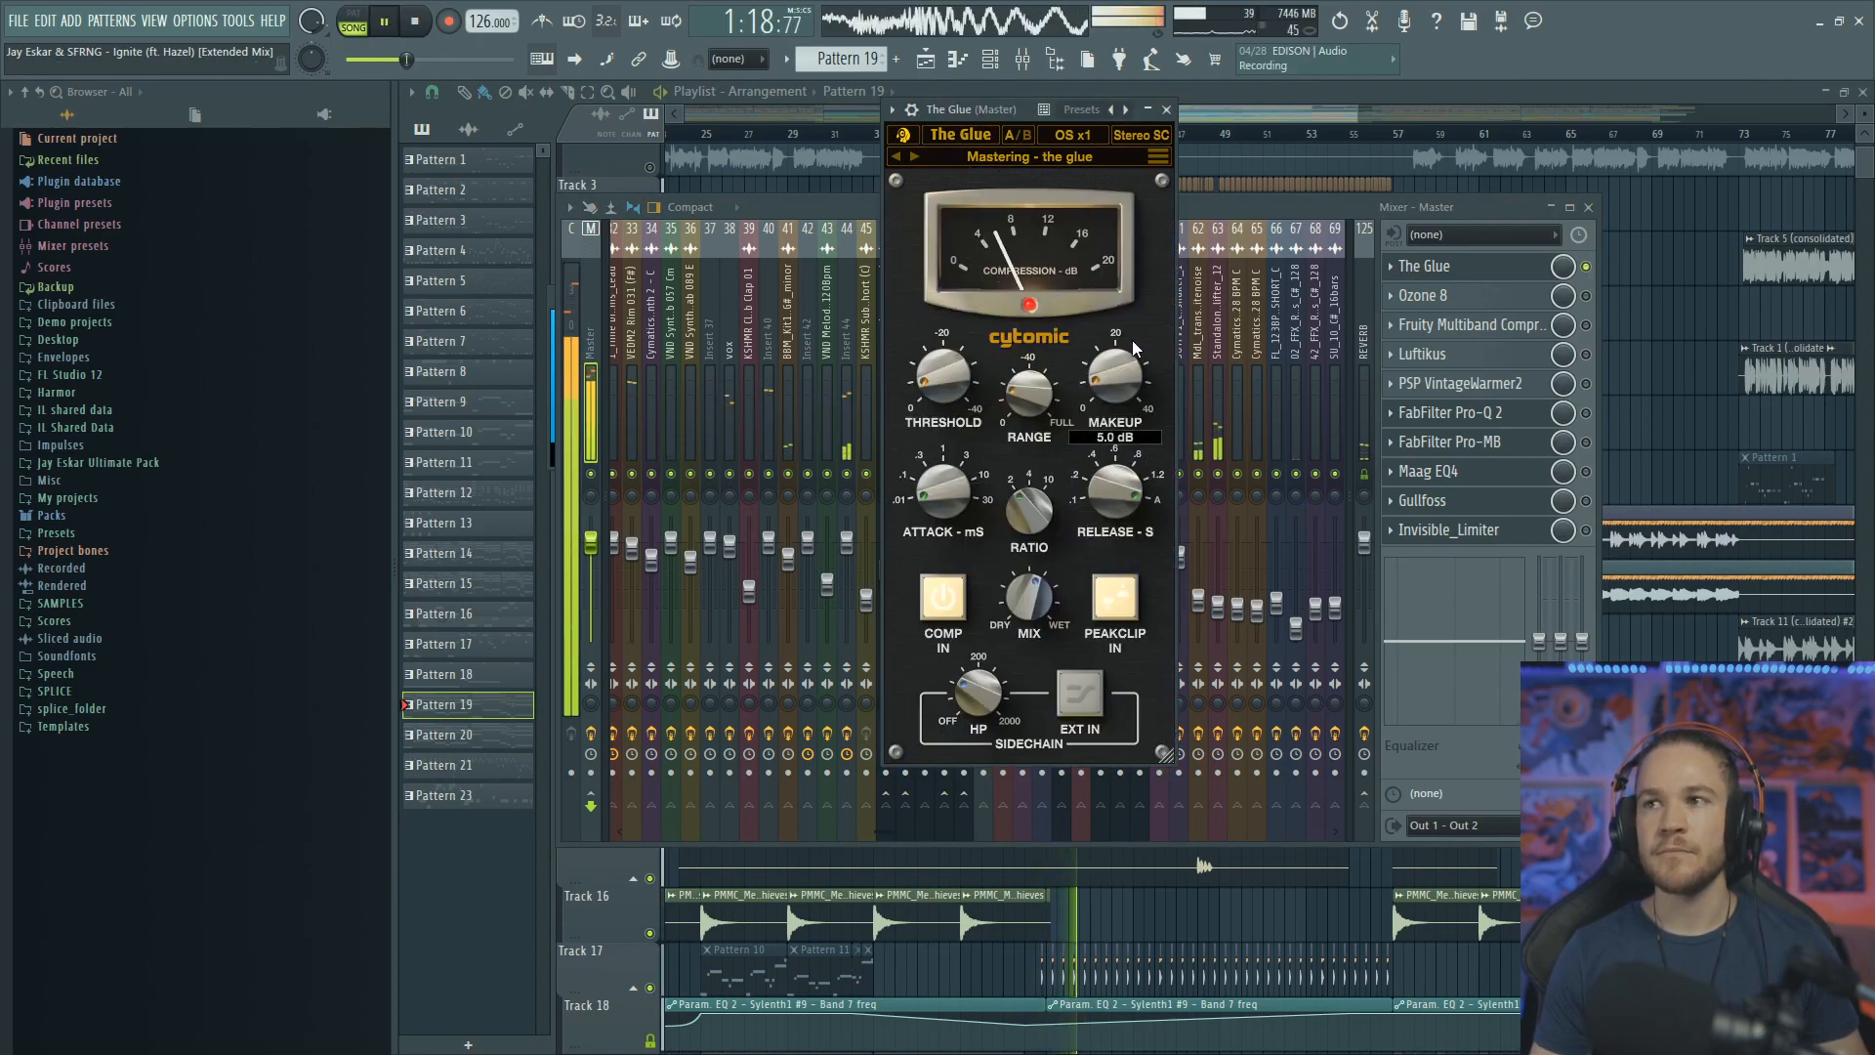
key("space")
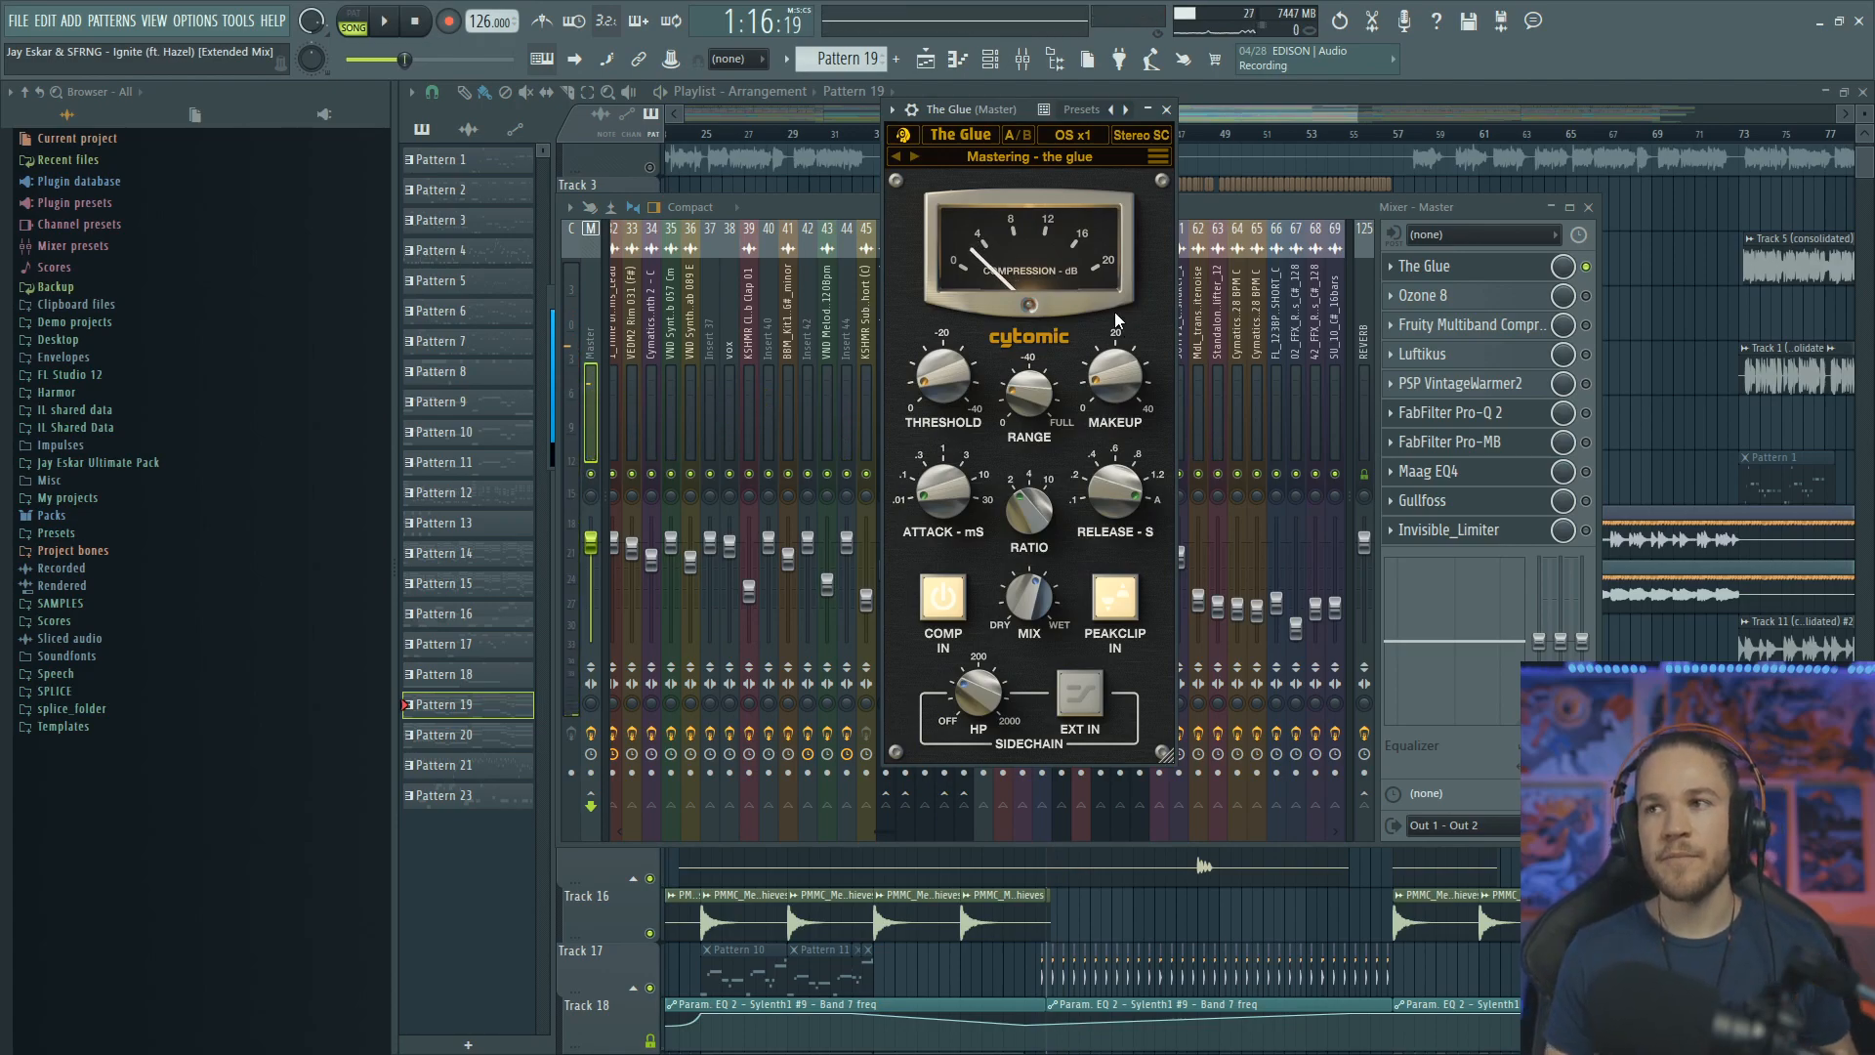
Switch on Ozone 8 in the master chain and place its plugin window over the mixer
mouse_move(941, 391)
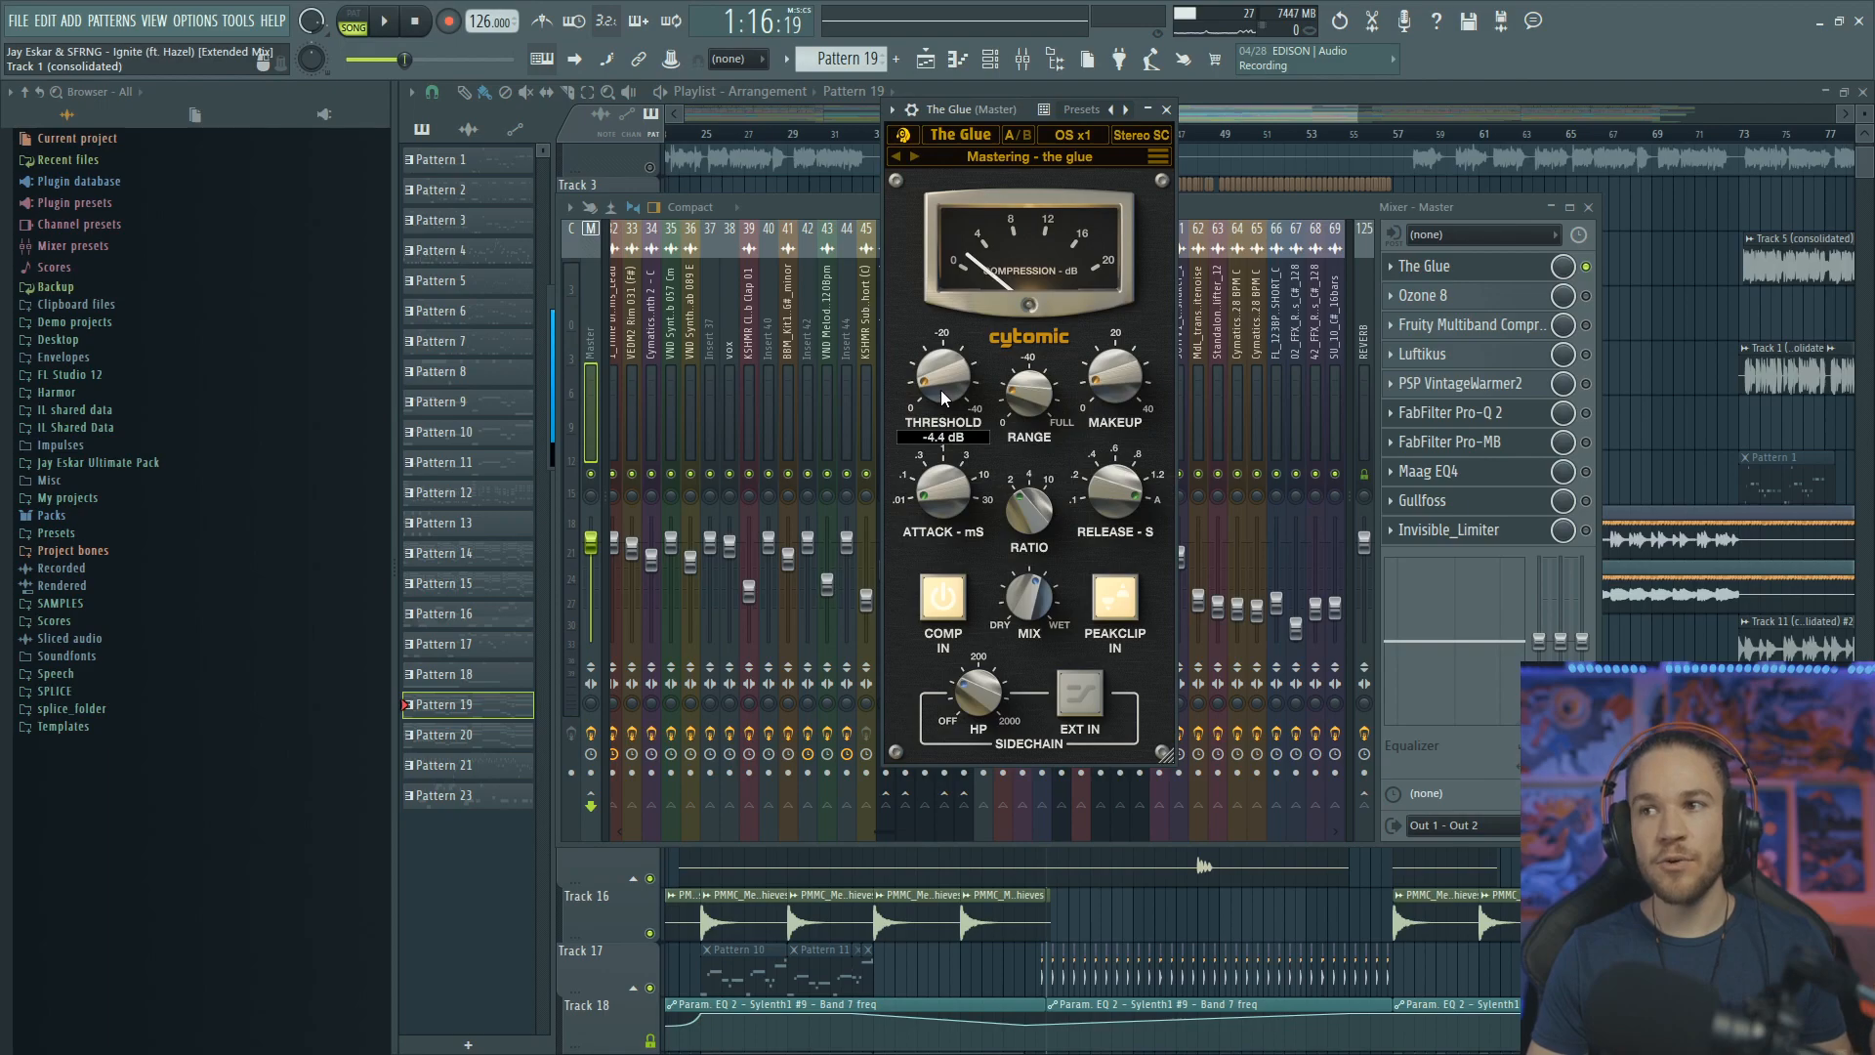
mouse_move(1033, 599)
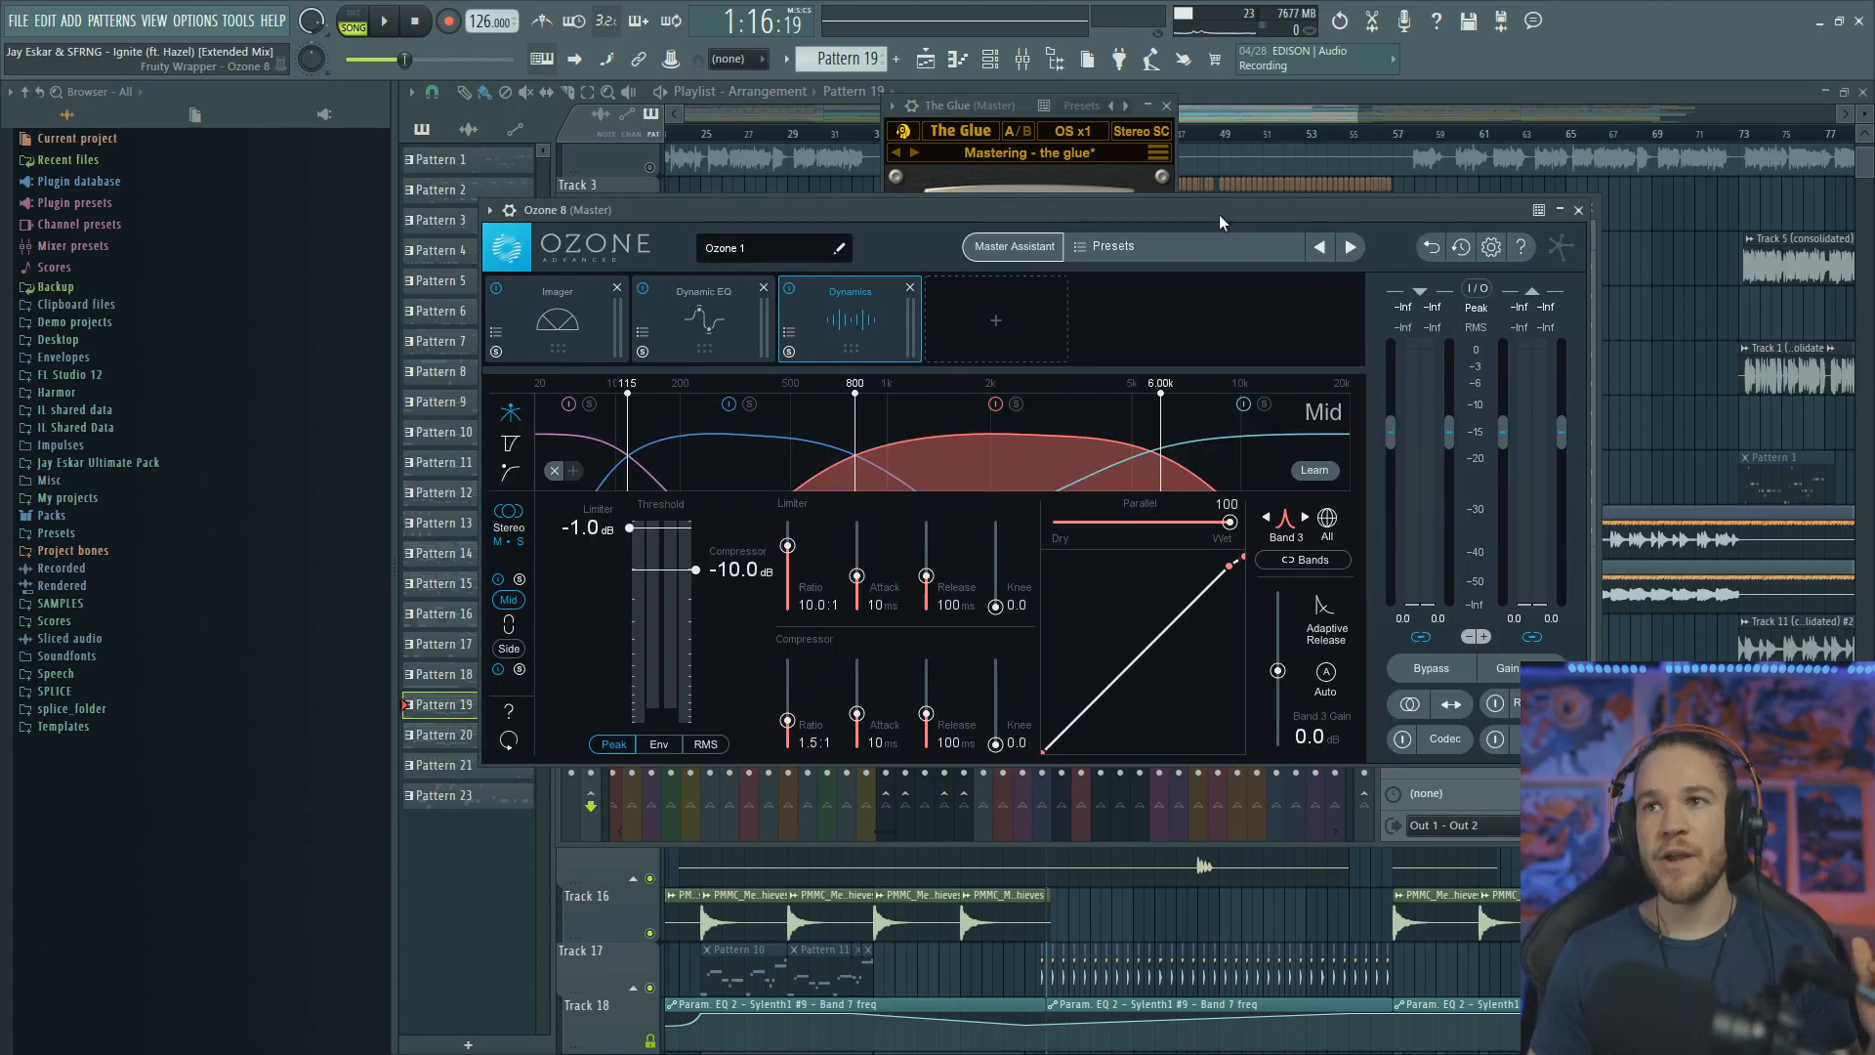
left_click_drag(1219, 215, 1224, 376)
left_click(1593, 316)
left_click(1492, 296)
left_click_drag(1051, 375, 1104, 268)
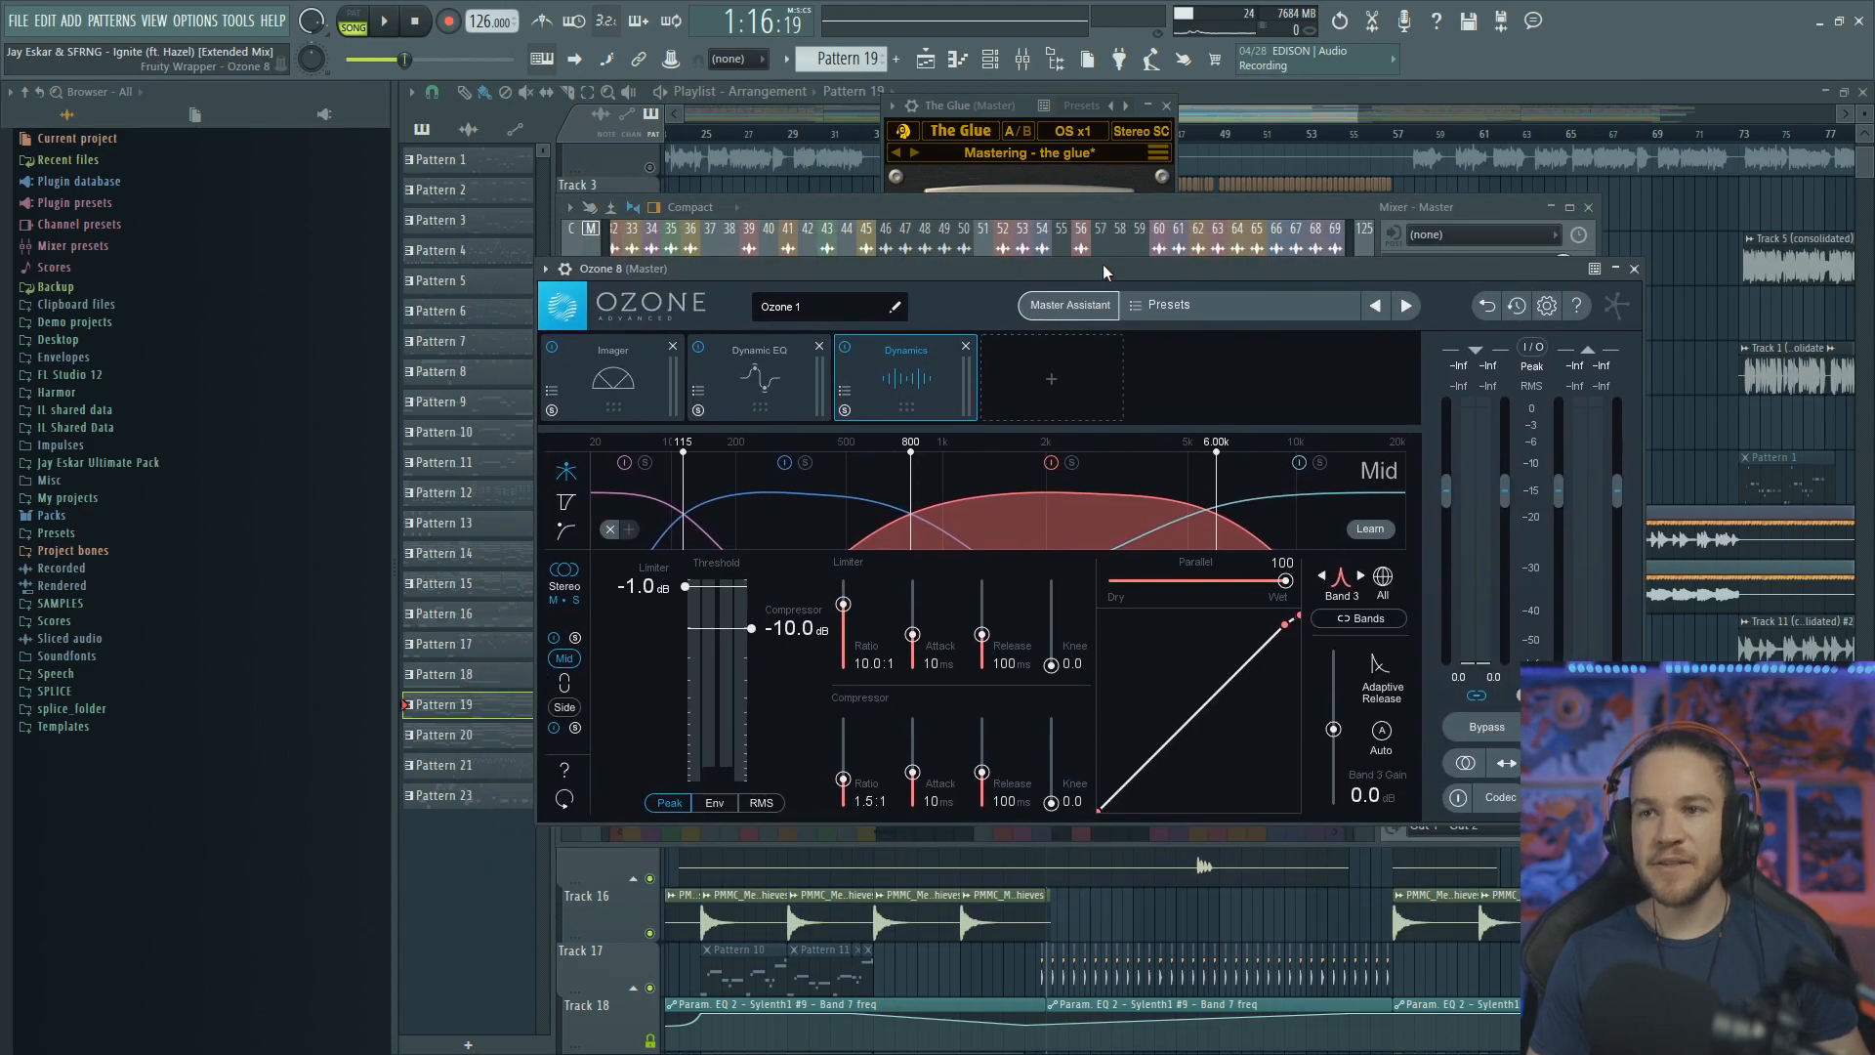
Review Ozone 8's Imager and the settings of bands 1, 3 and 6 in its Dynamic EQ
left_click(615, 369)
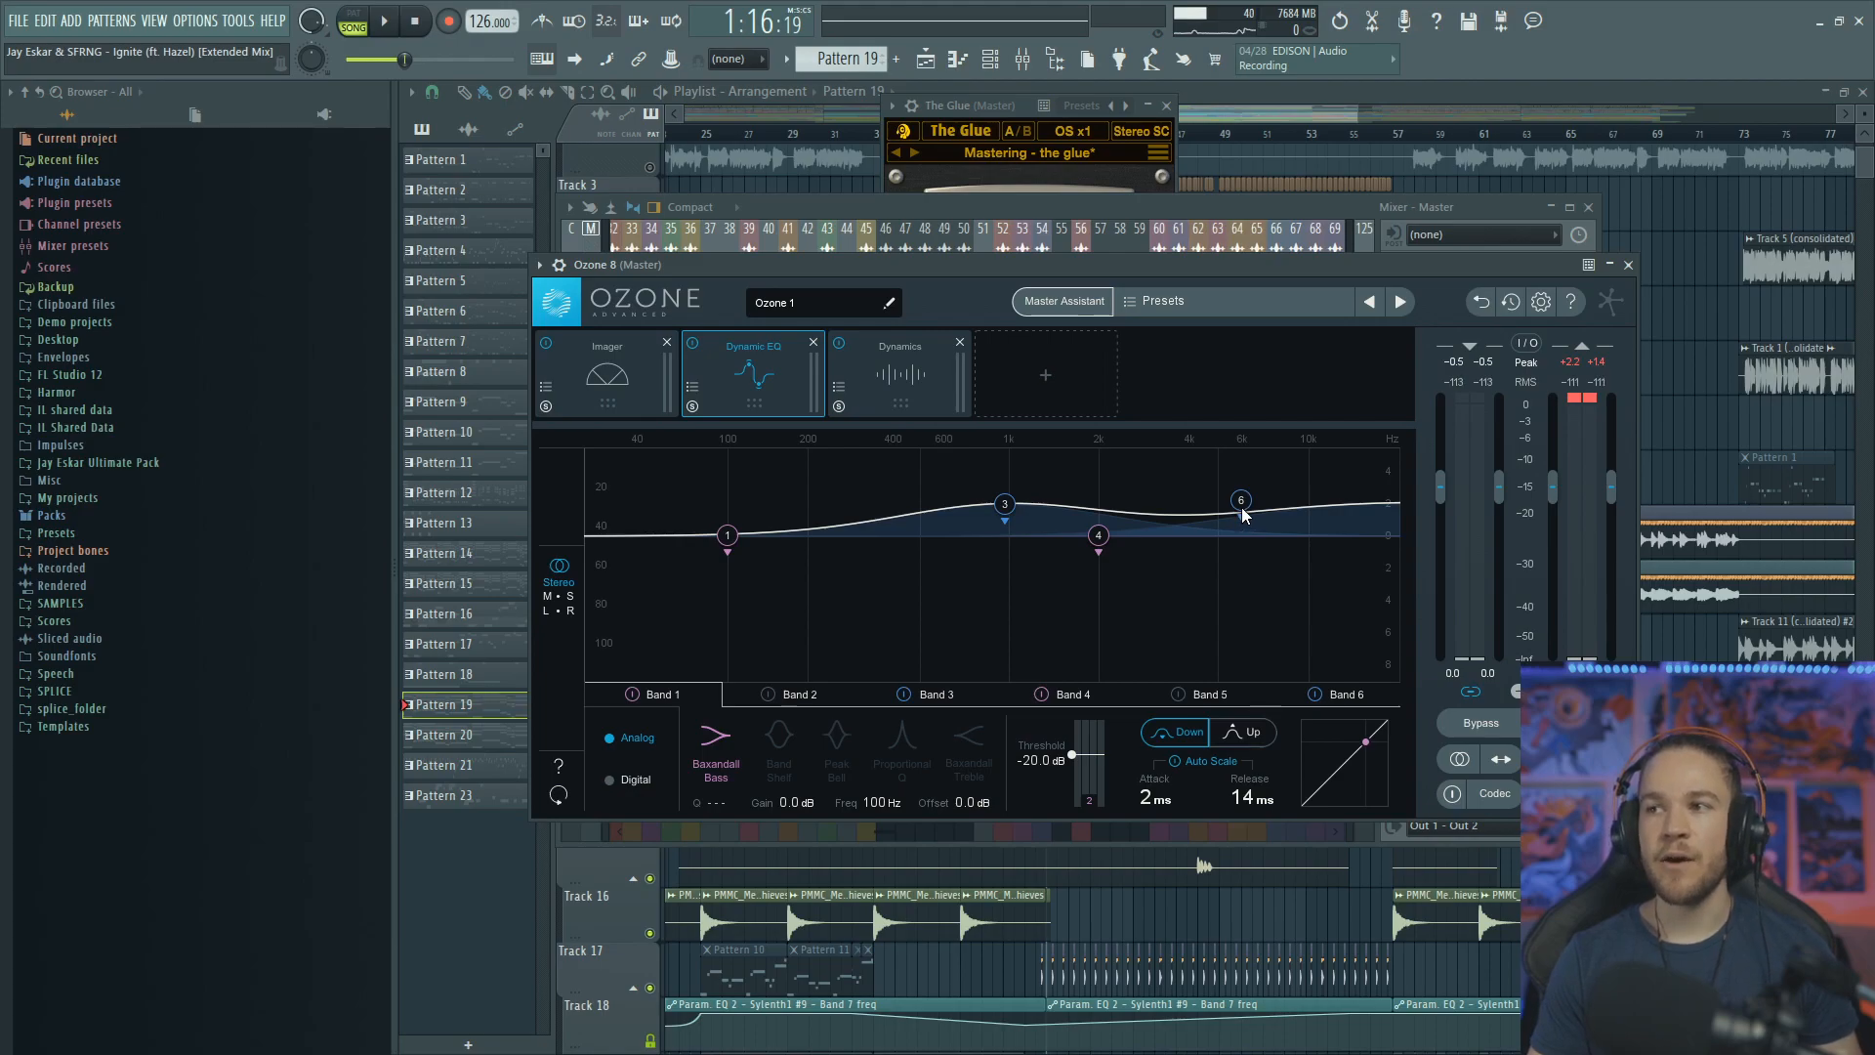
left_click(728, 535)
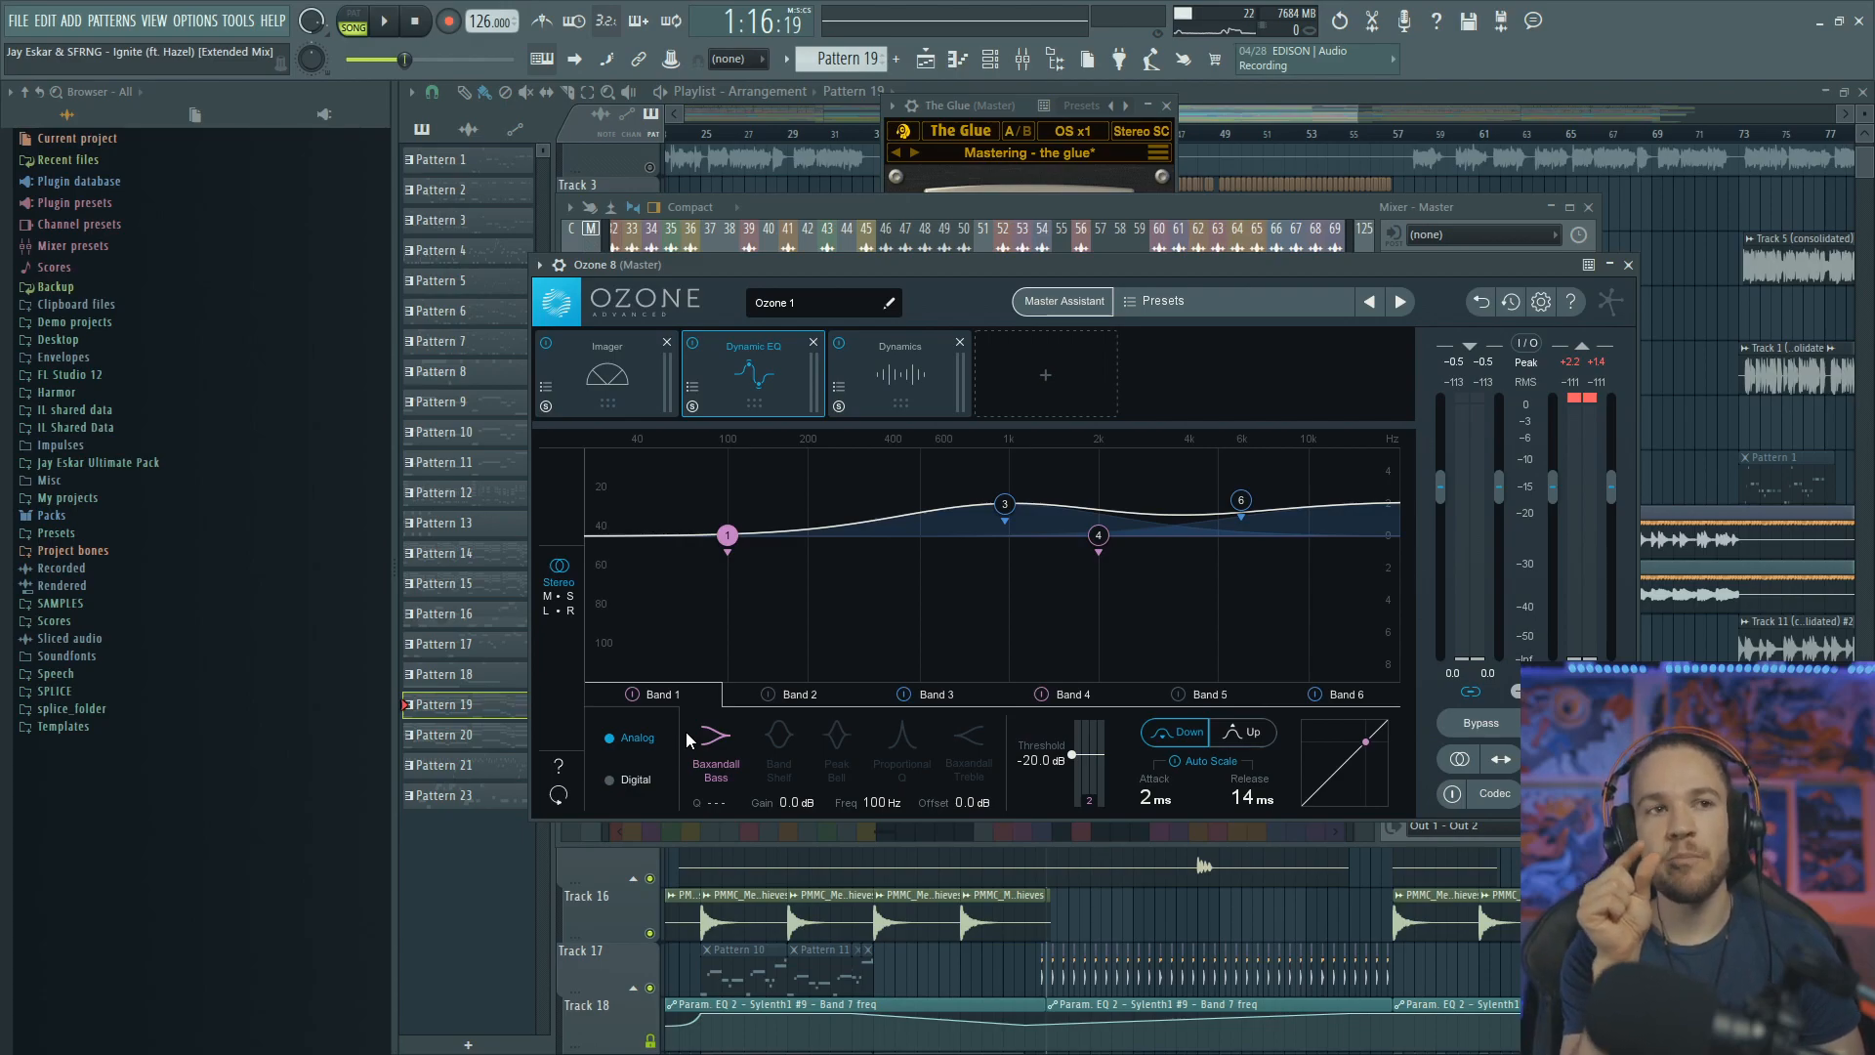
left_click(936, 694)
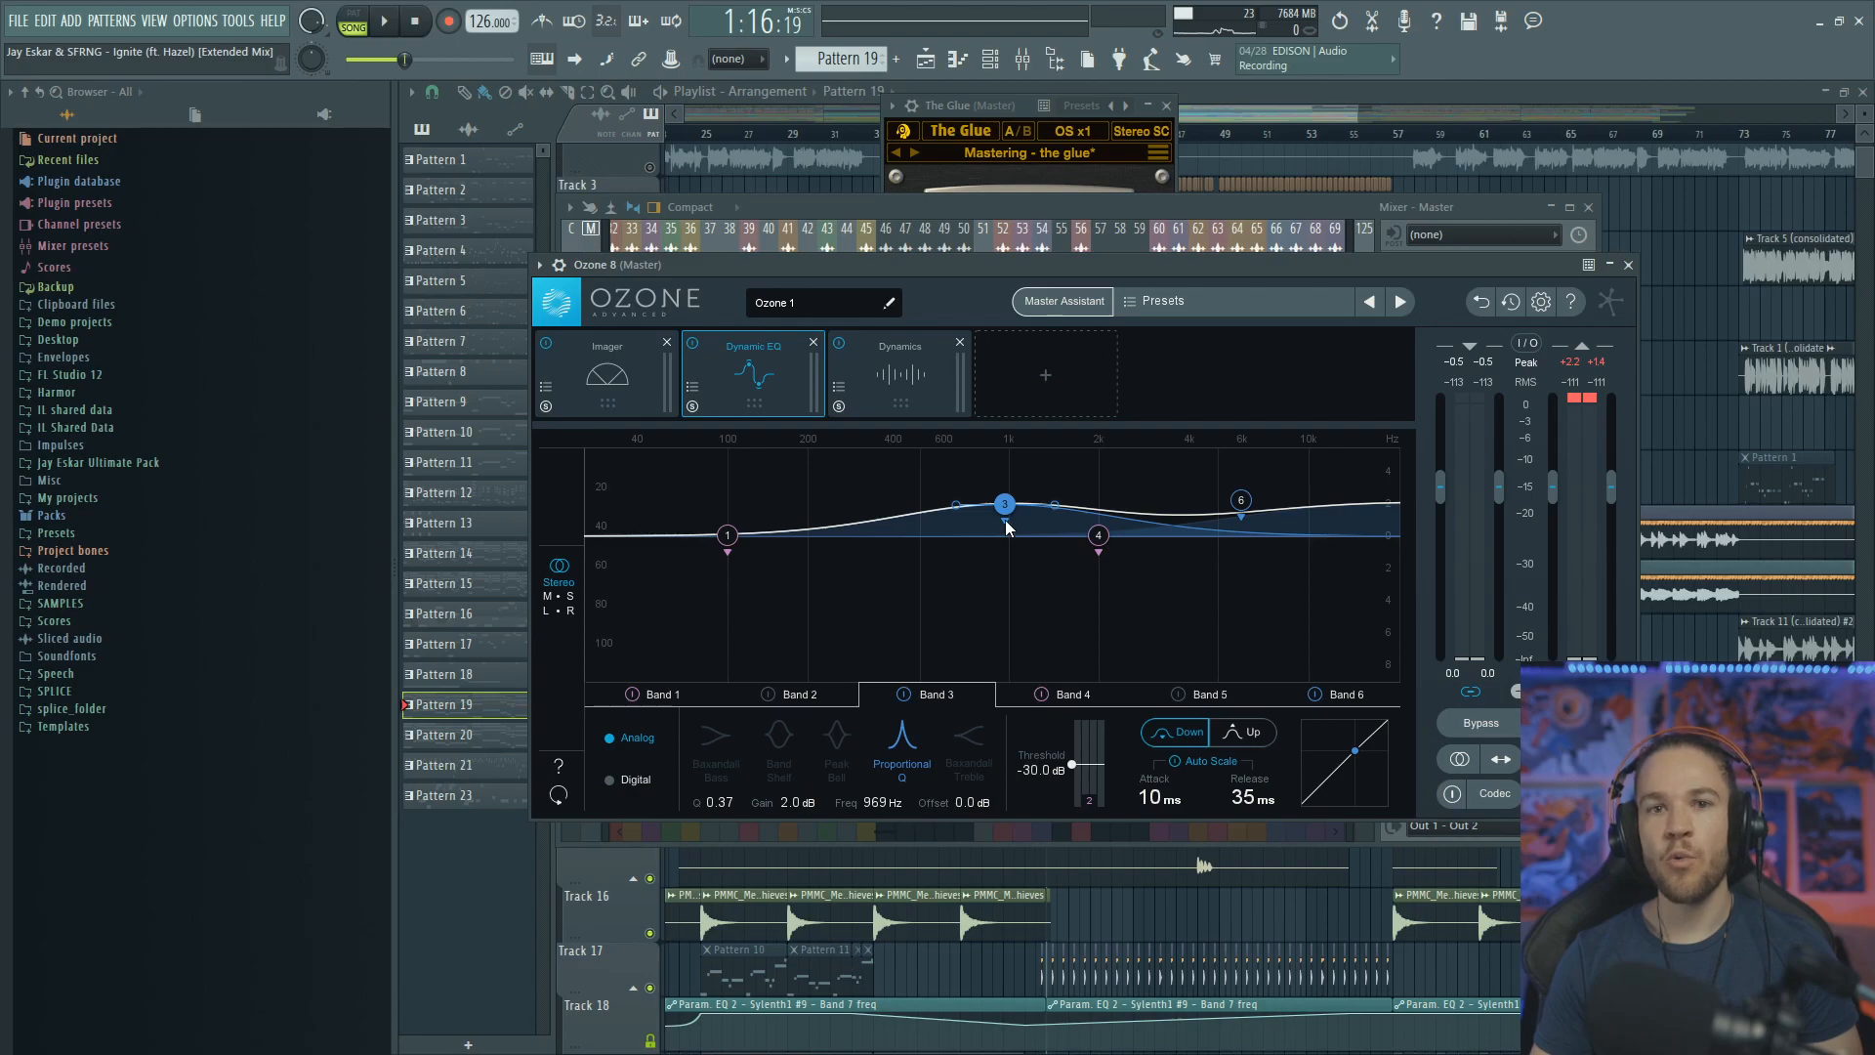
left_click(1242, 501)
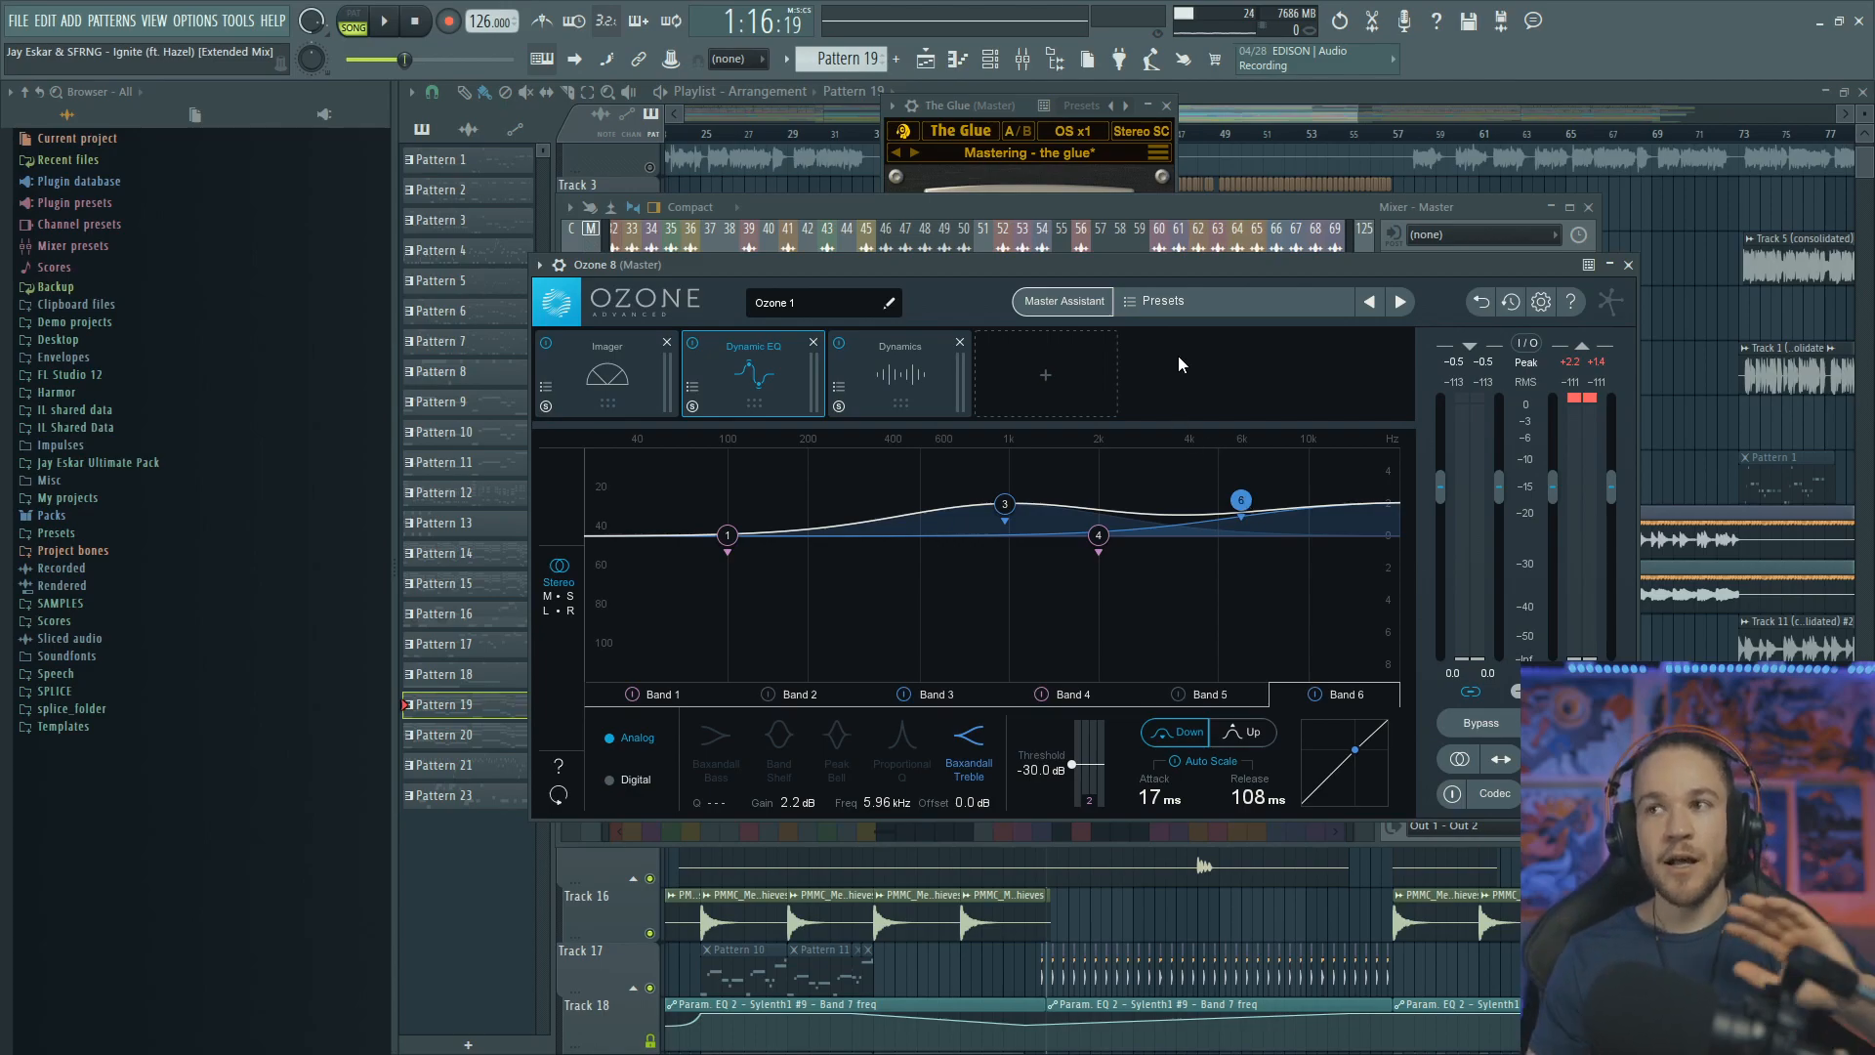
mouse_move(1139, 266)
left_mouse_down()
mouse_move(1122, 256)
mouse_move(1110, 281)
left_mouse_up()
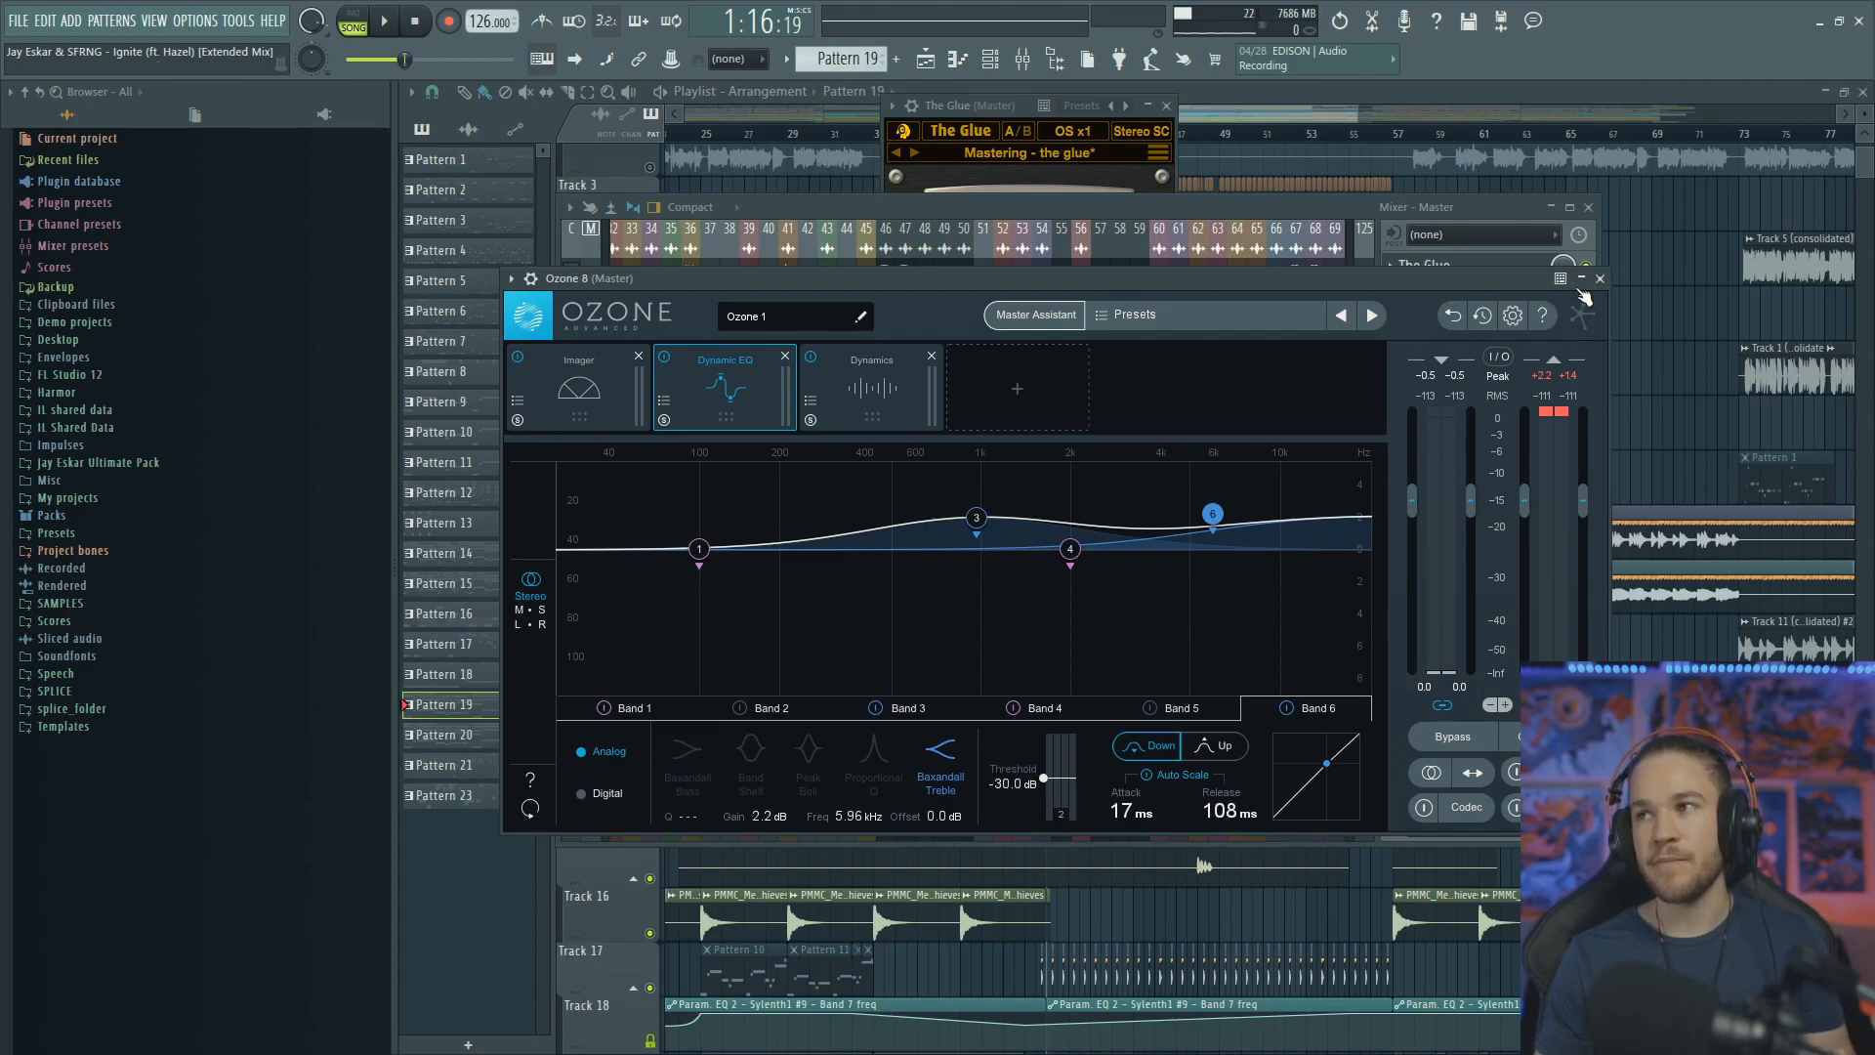
Review the Mid channel limiter and compressor settings across bands 1 to 4 in Ozone 8's Dynamics module
left_click_drag(868, 268, 865, 267)
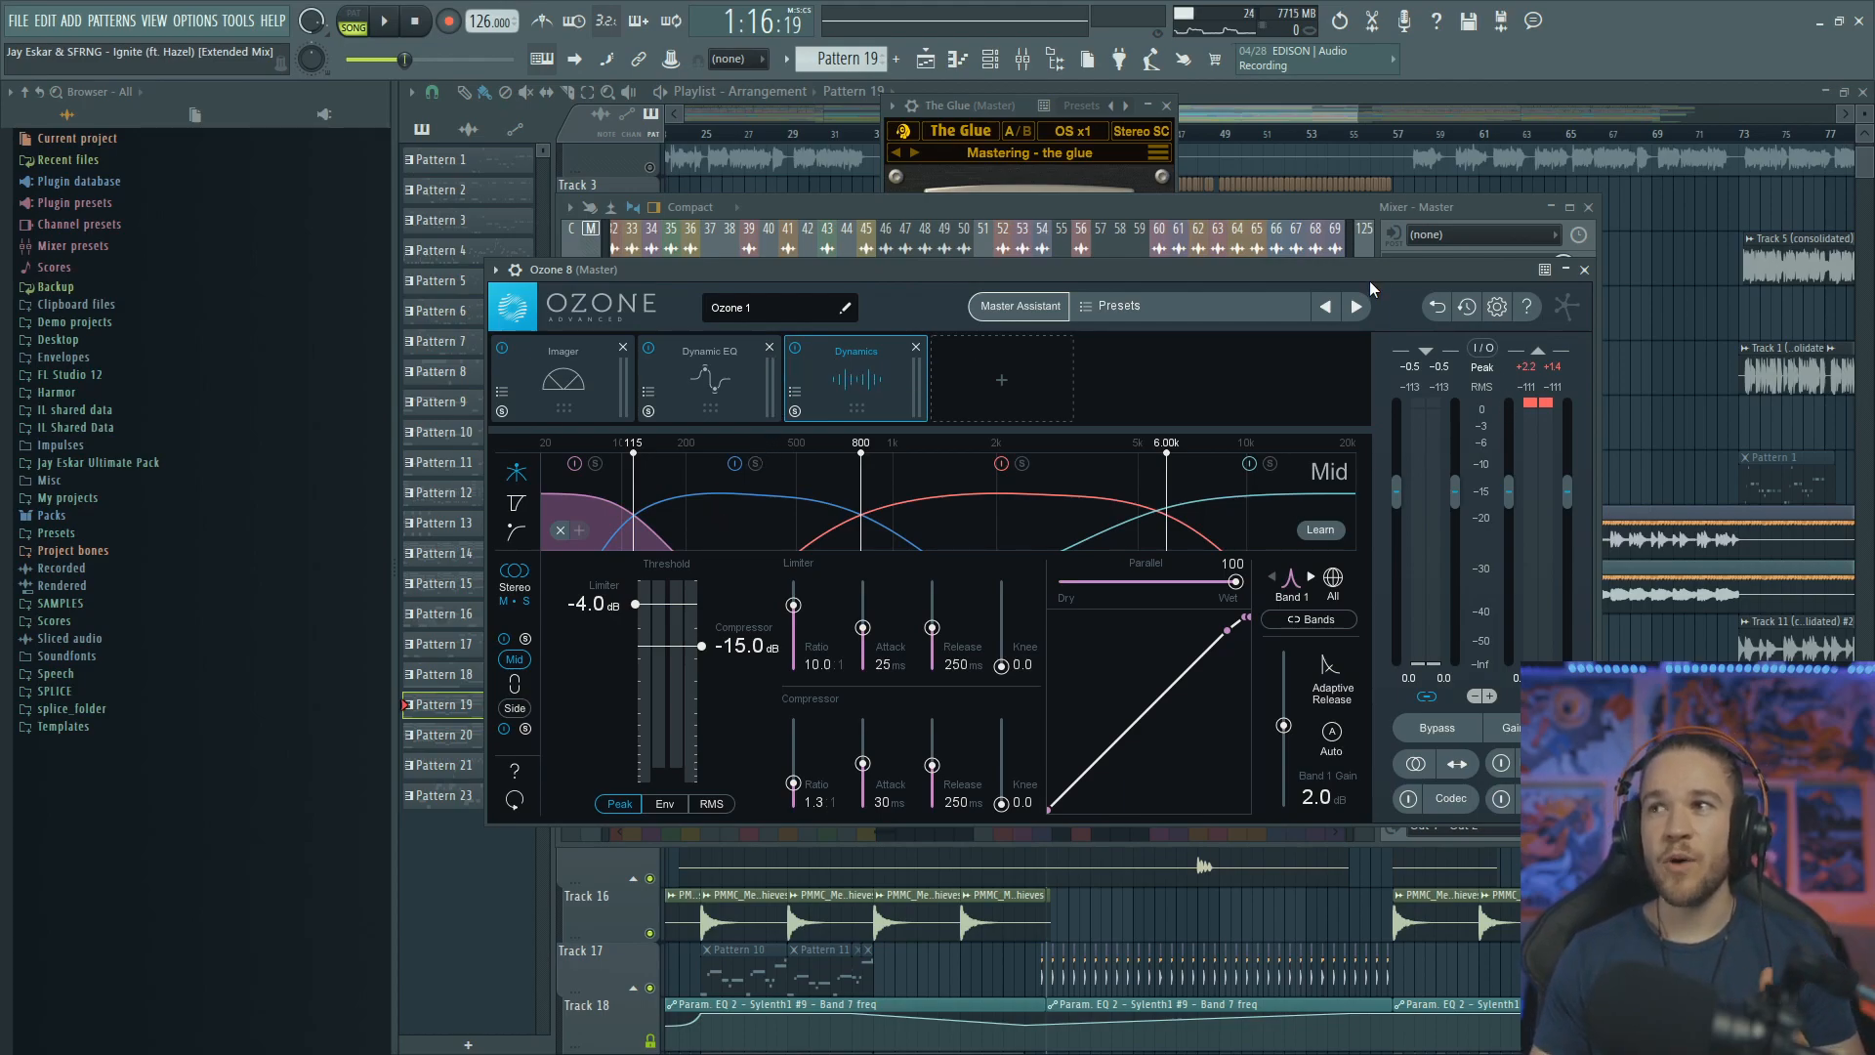
left_click_drag(1369, 279, 1398, 366)
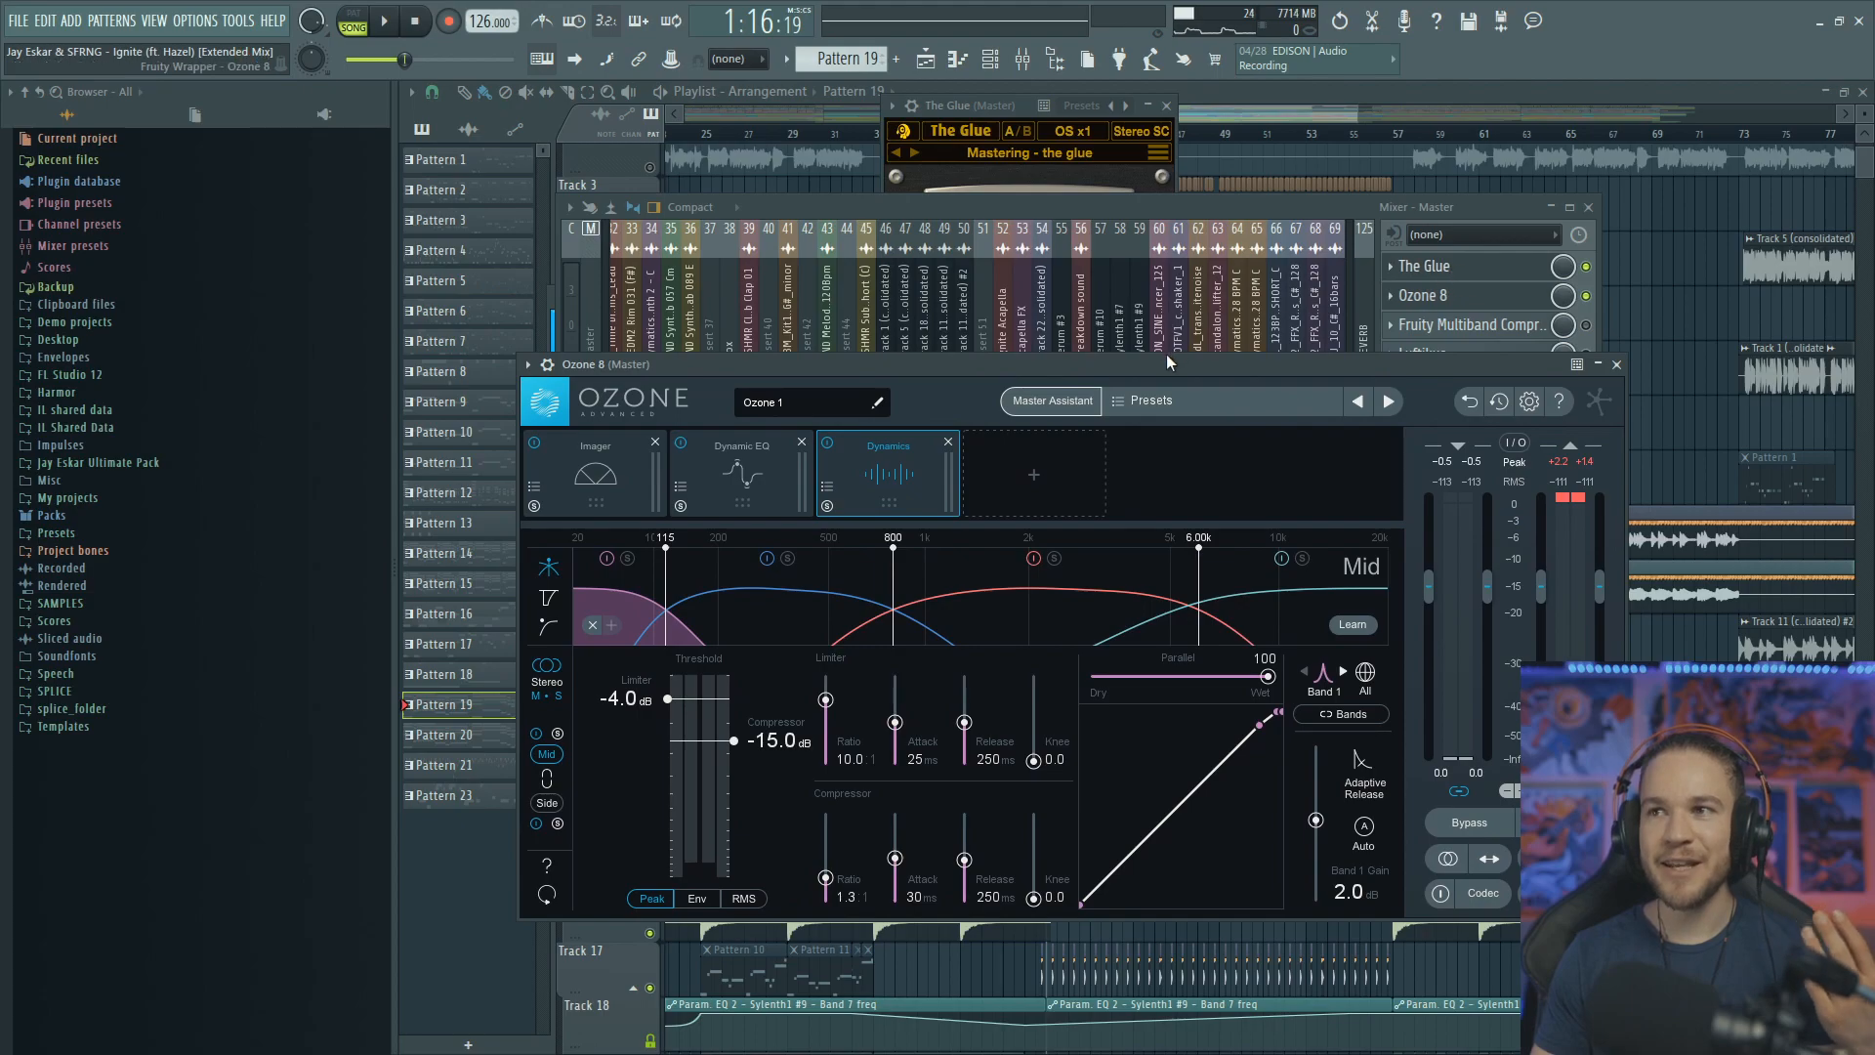
left_click_drag(1166, 363, 1146, 271)
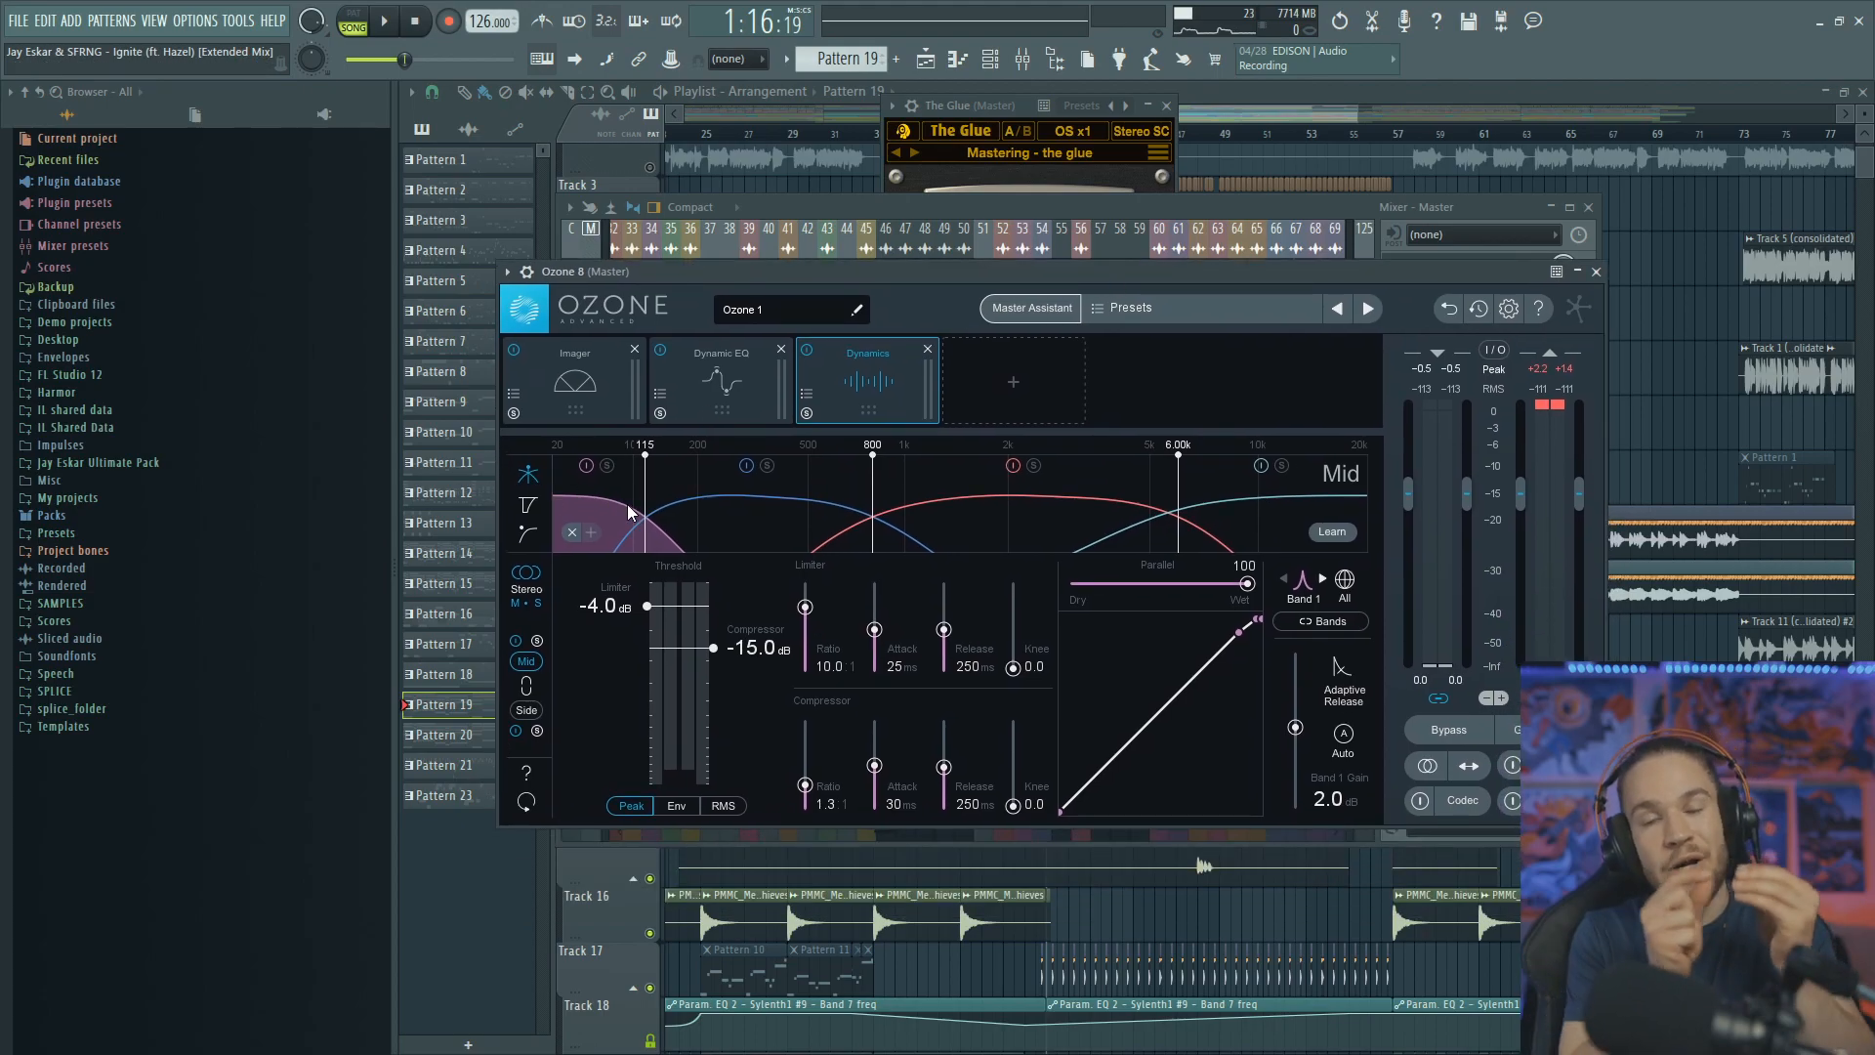
left_click(765, 493)
left_click(1035, 521)
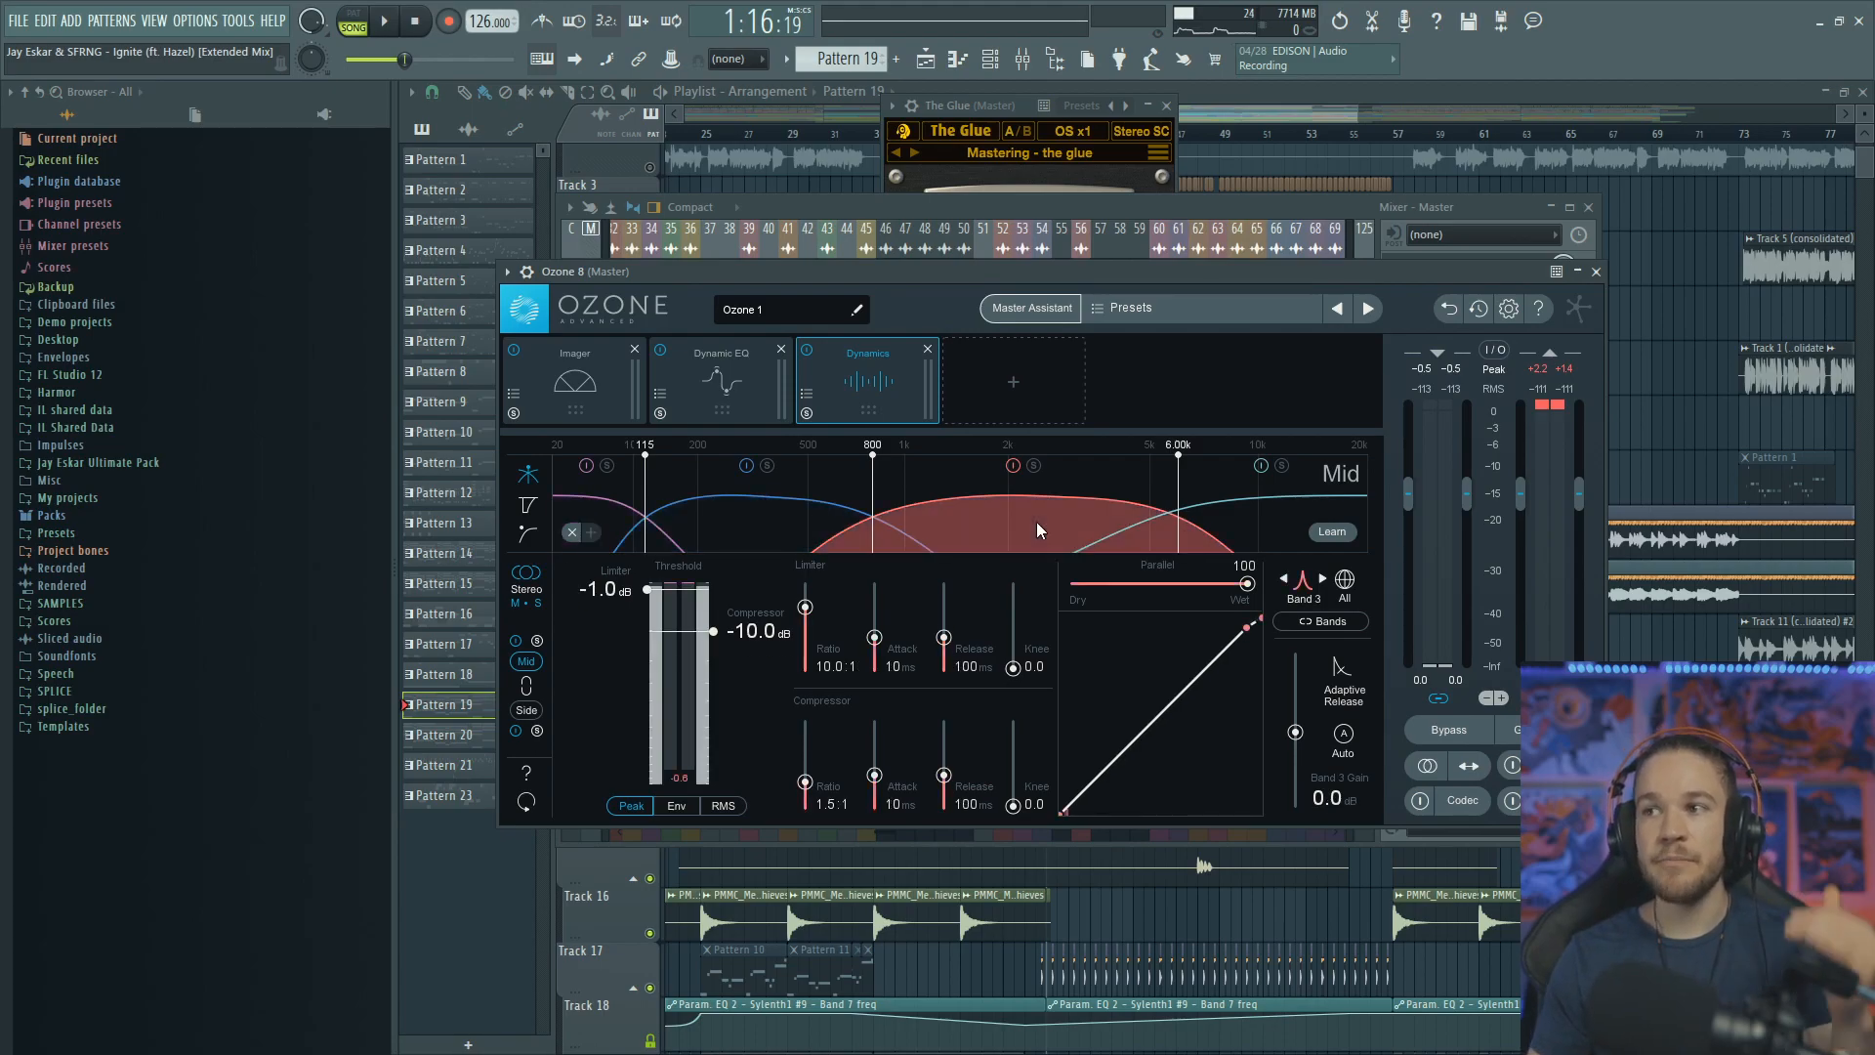
left_click(1240, 524)
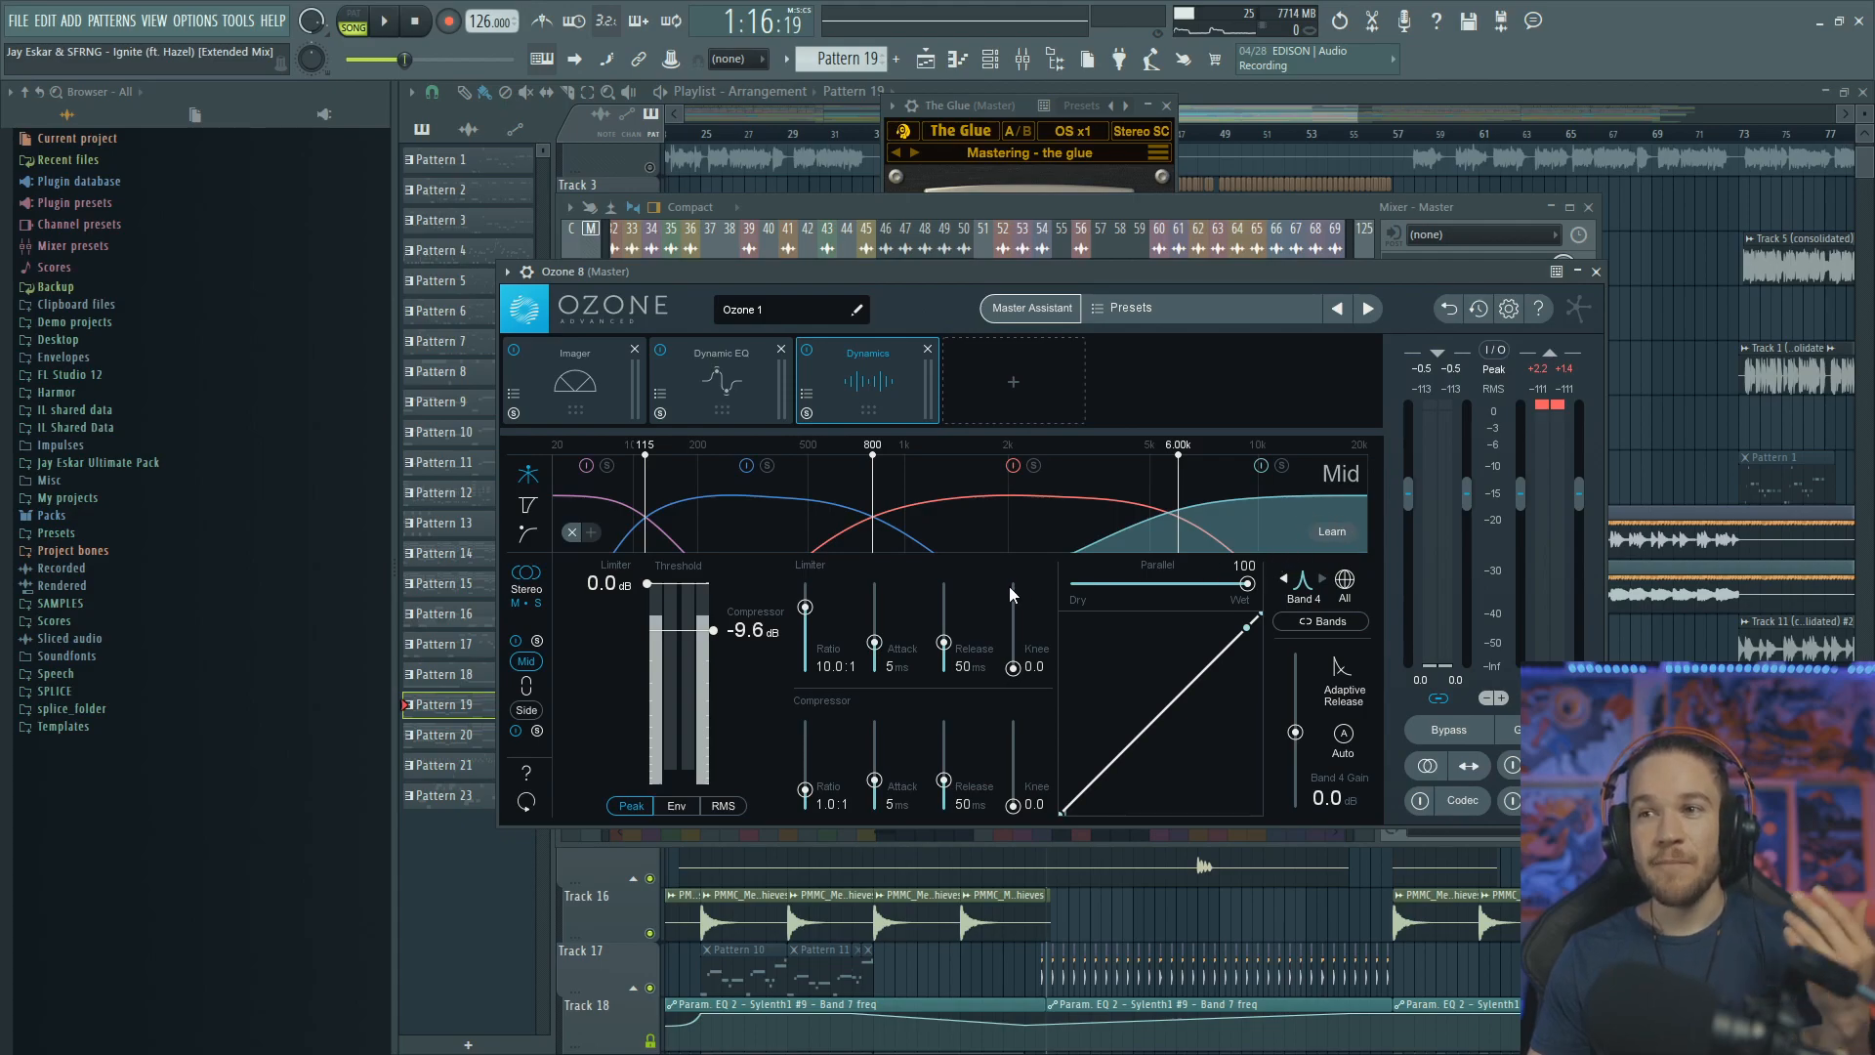
left_click(578, 500)
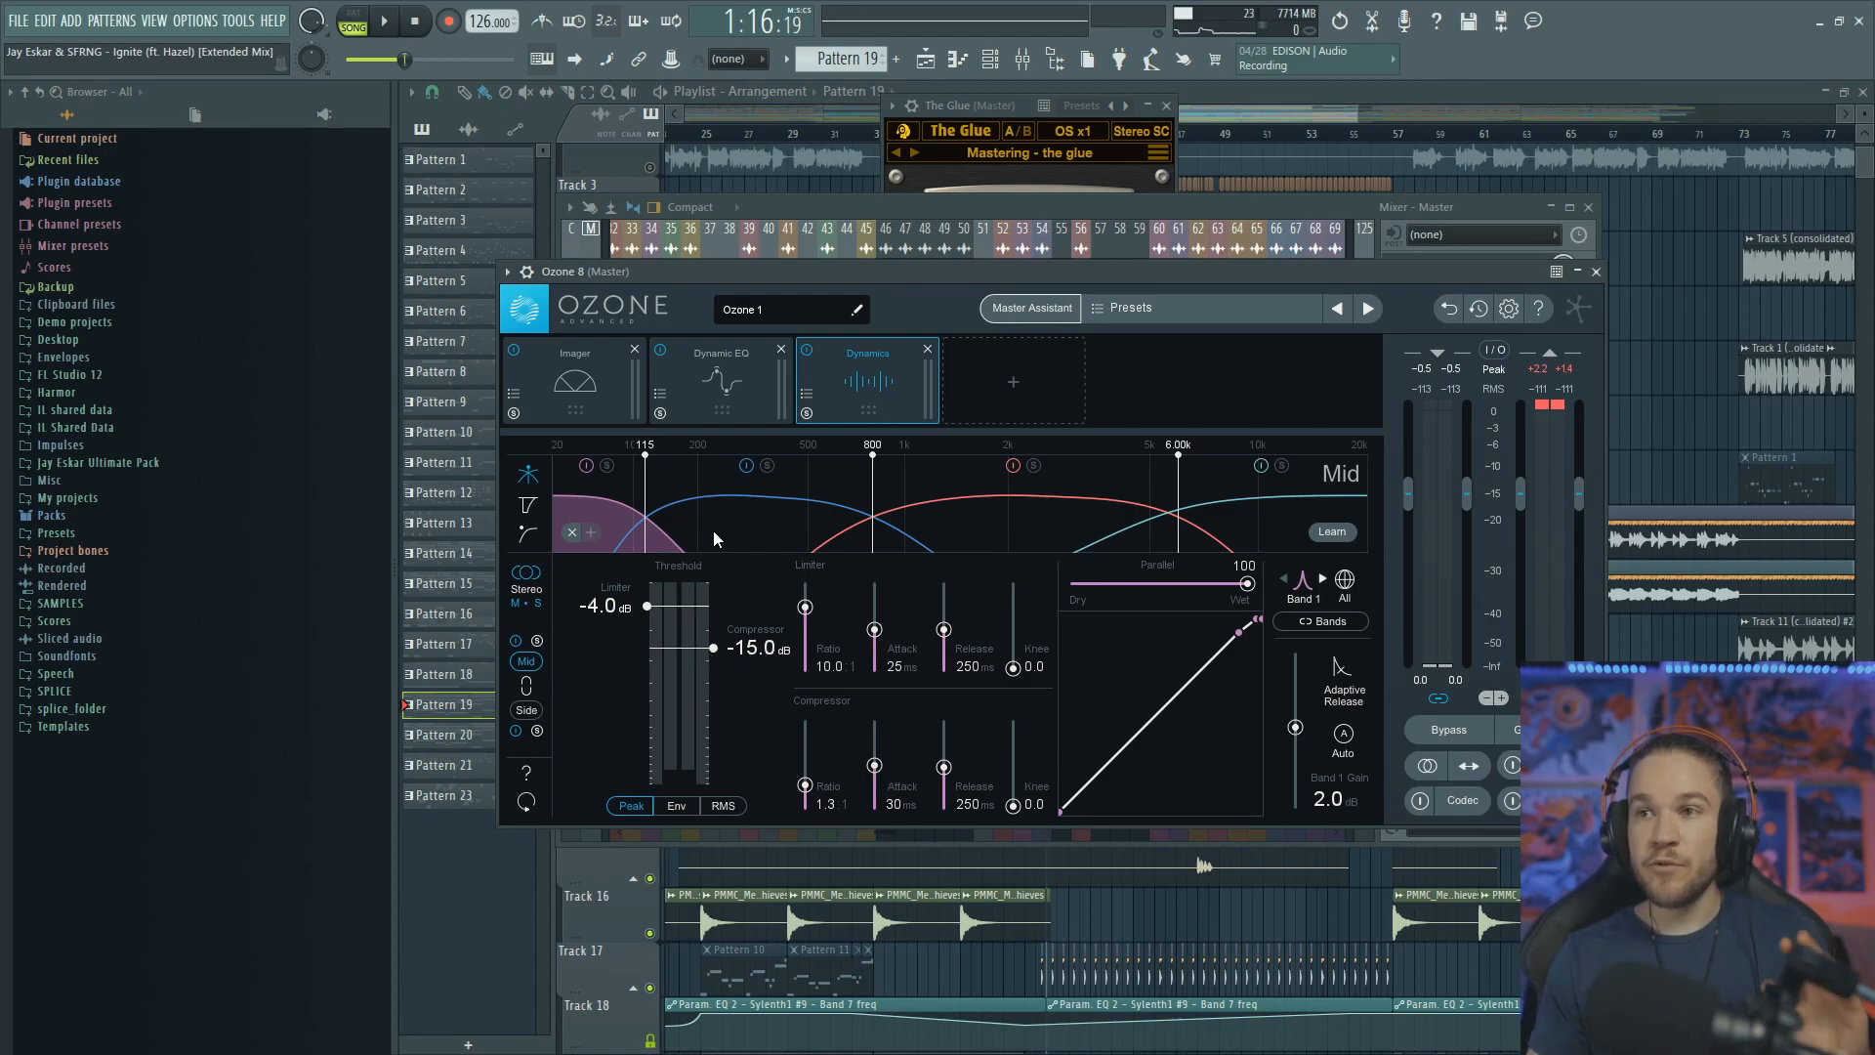
Solo Dynamics band 1 and audition the low end with that band's processing bypassed and re-enabled
left_click(606, 466)
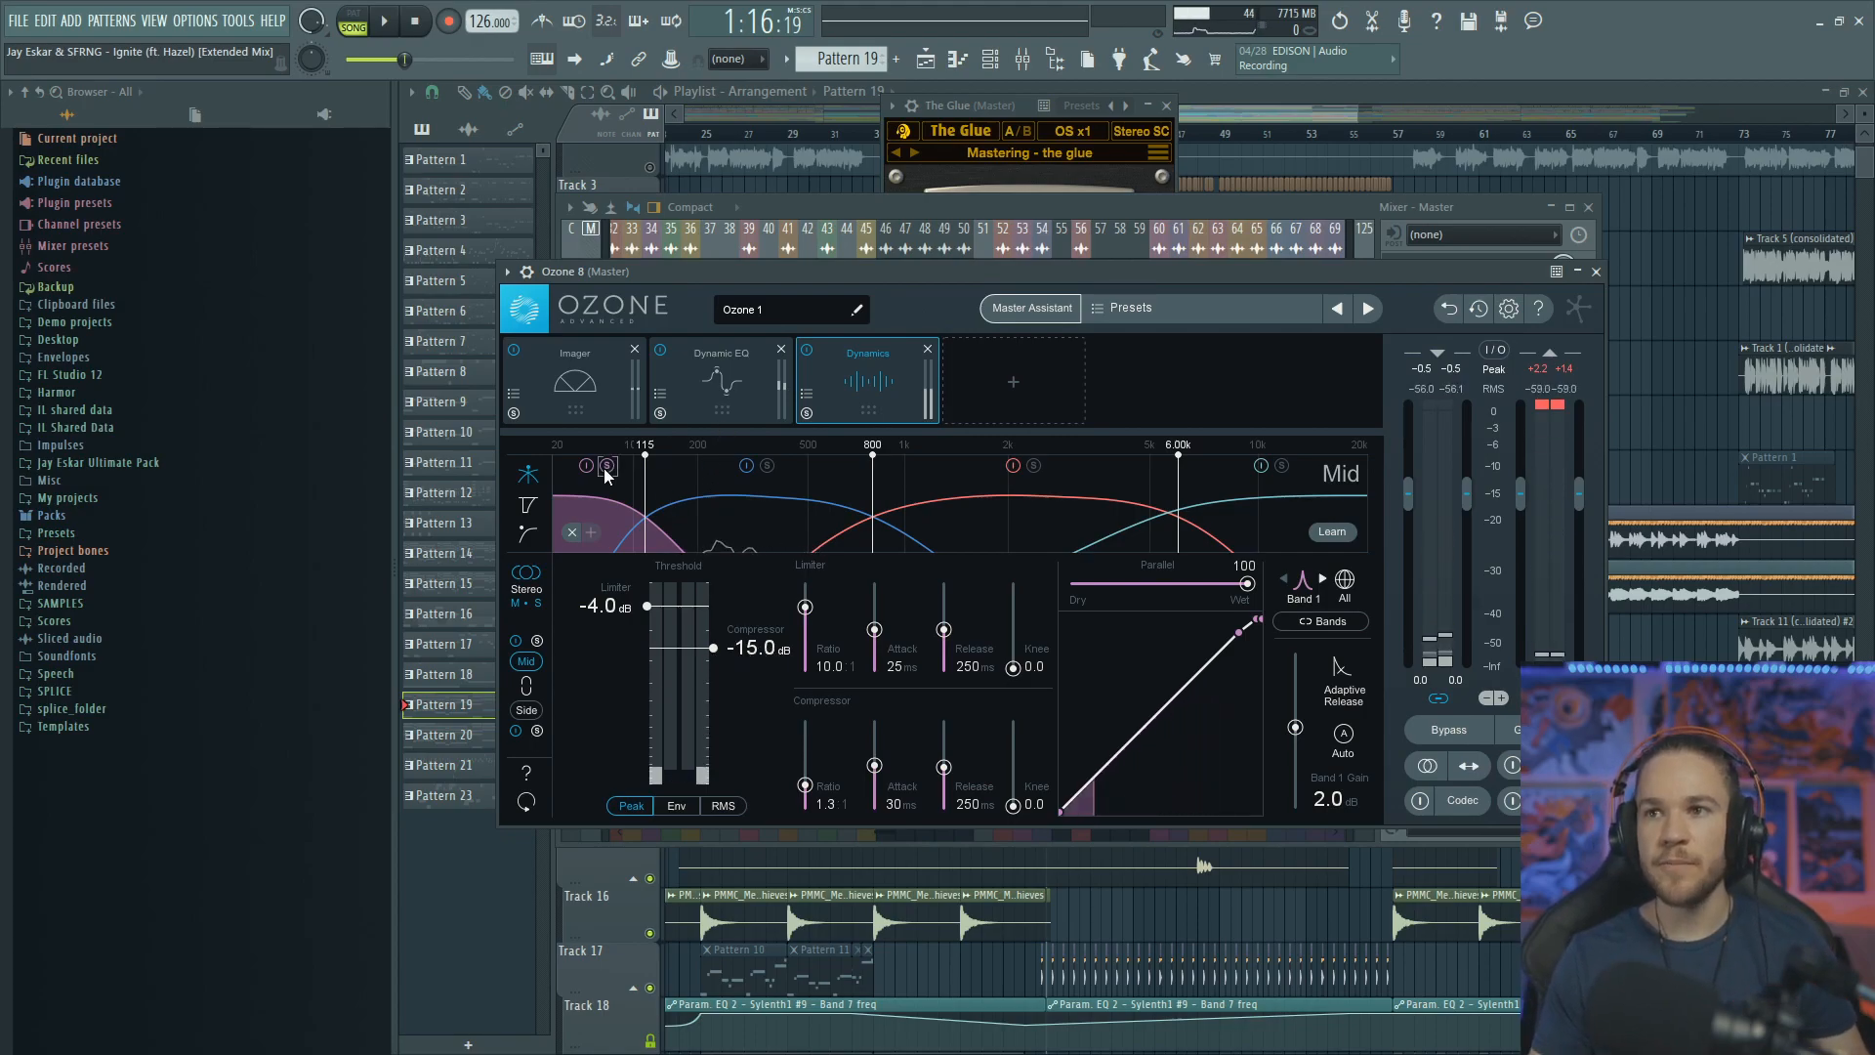
key("space")
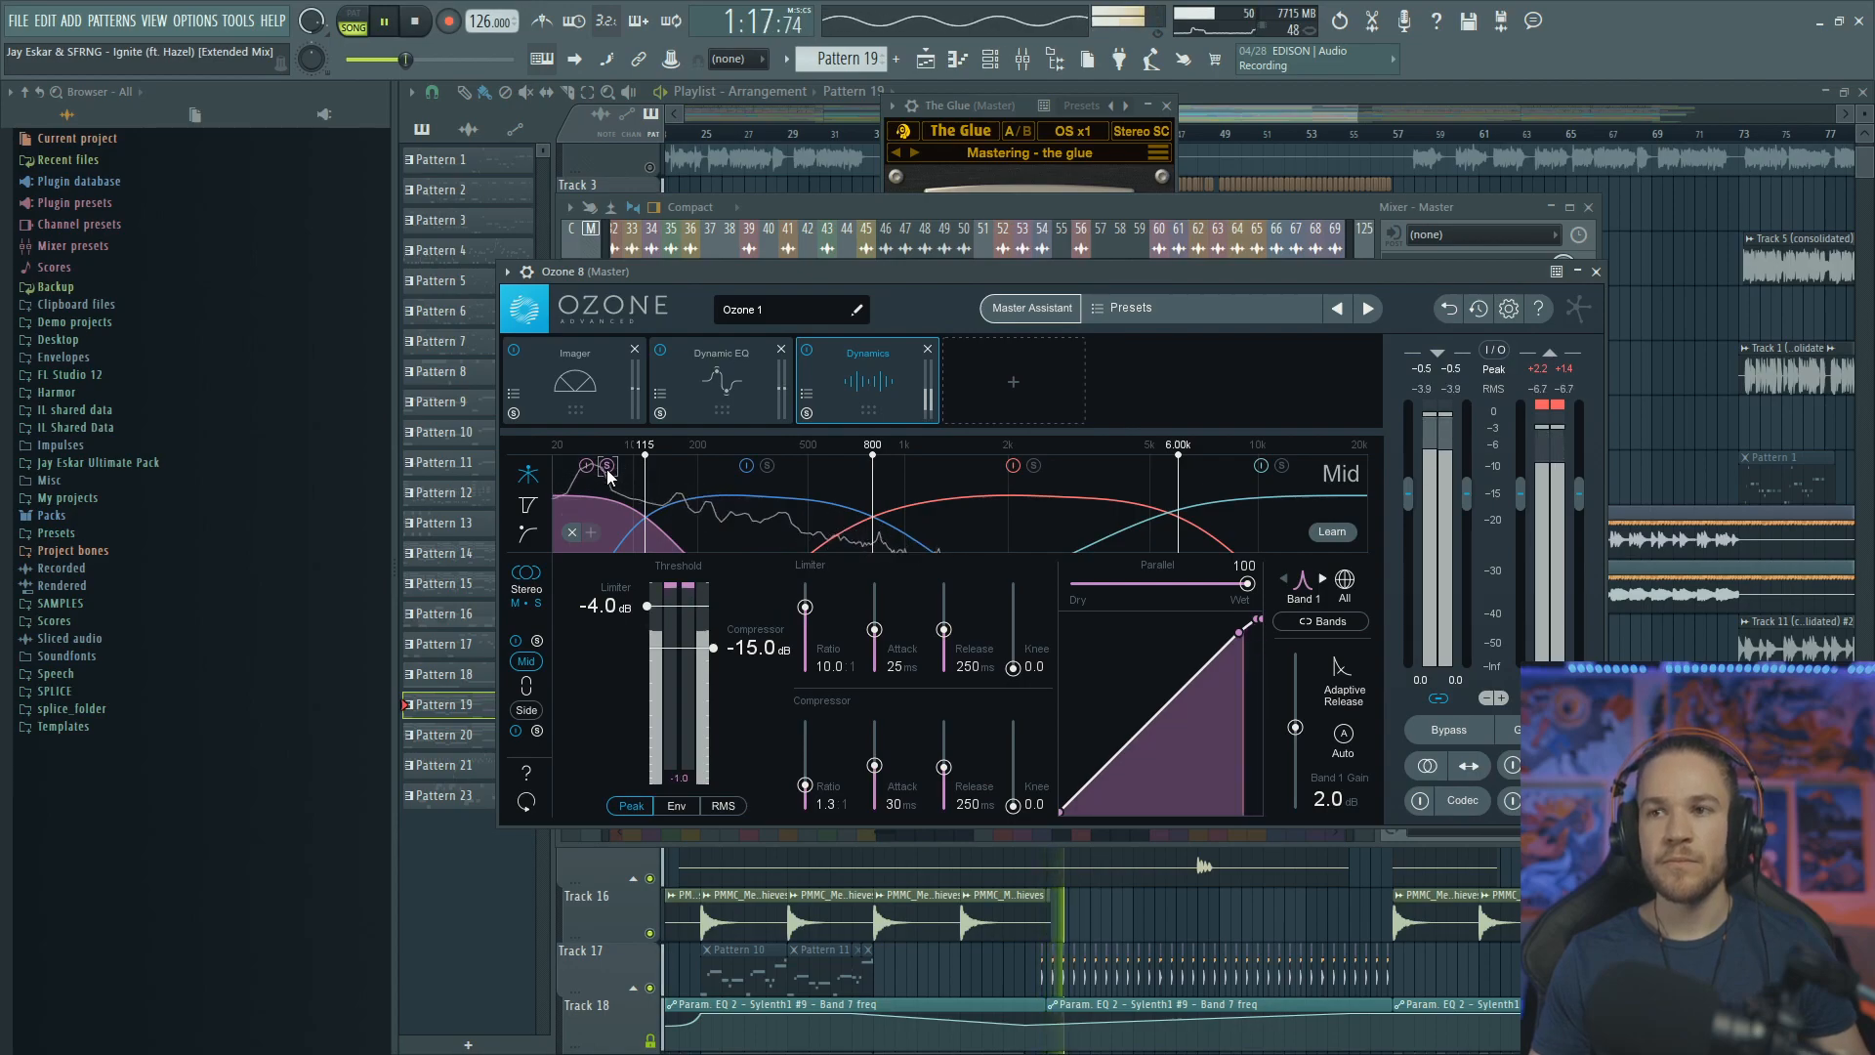
left_click(586, 465)
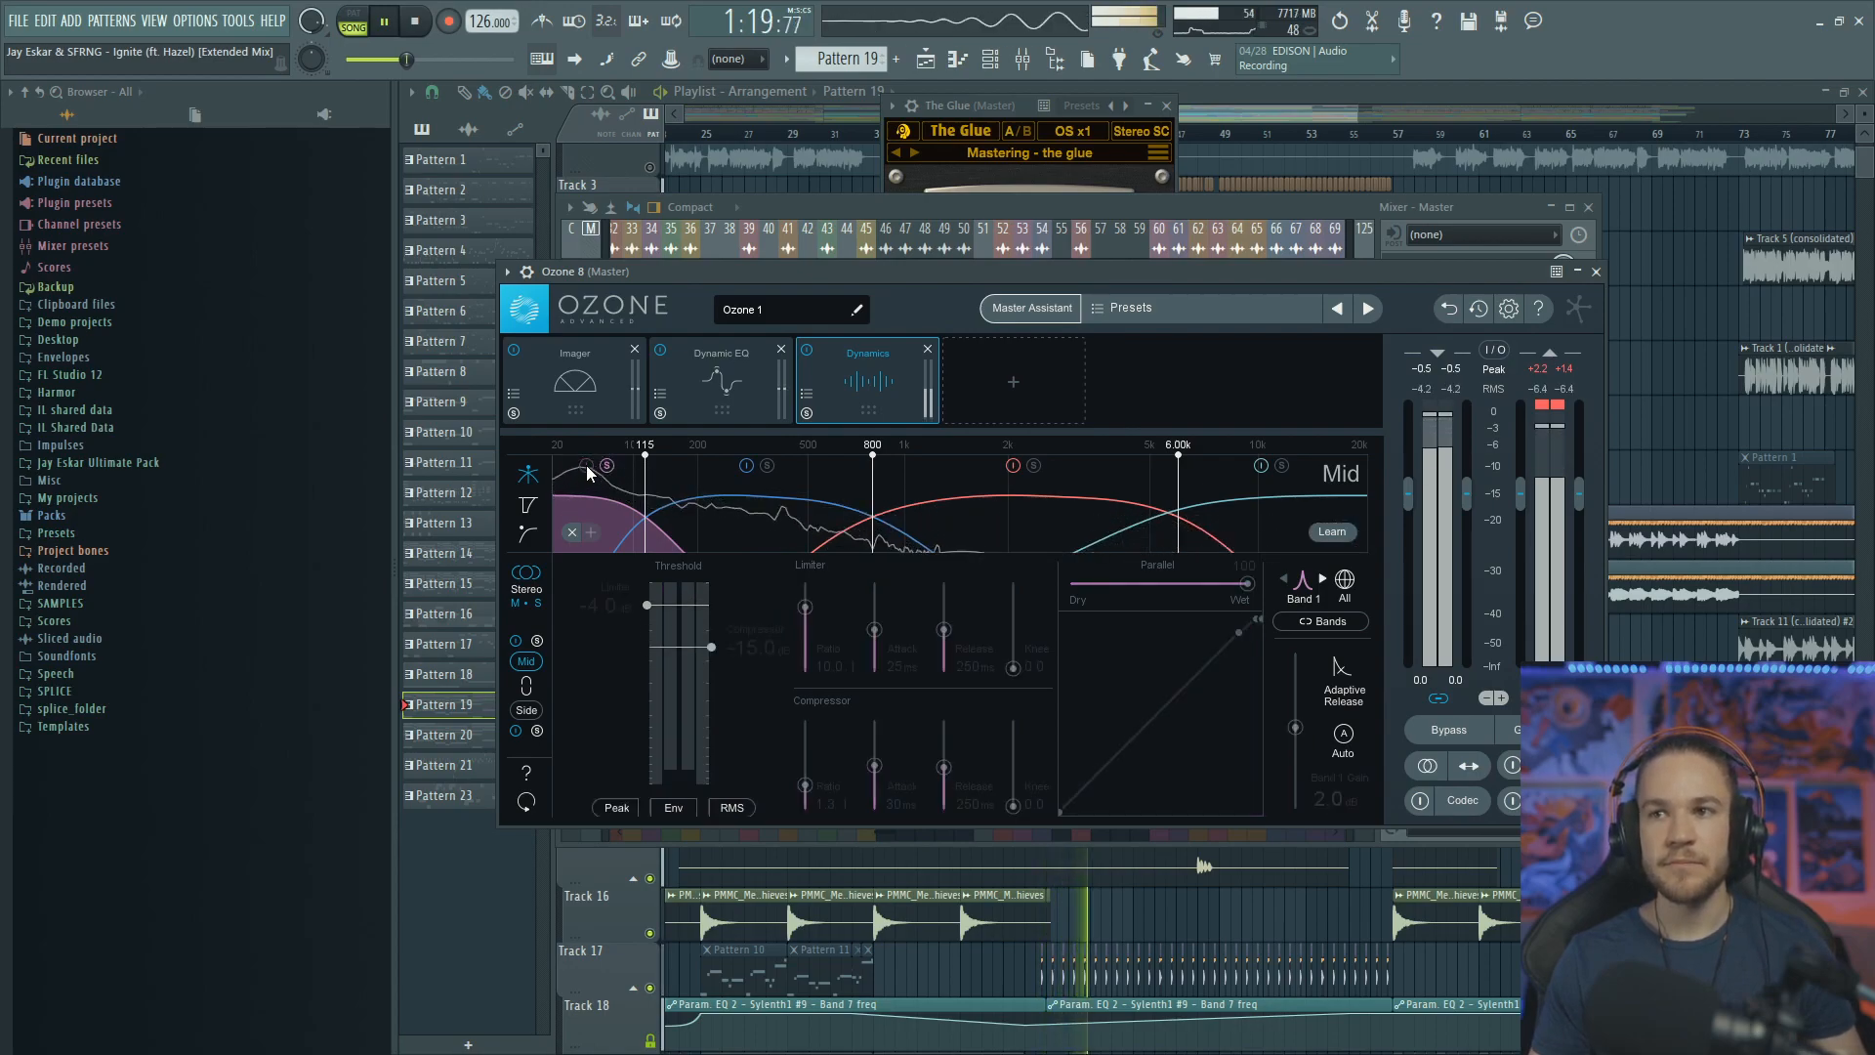
left_click(586, 465)
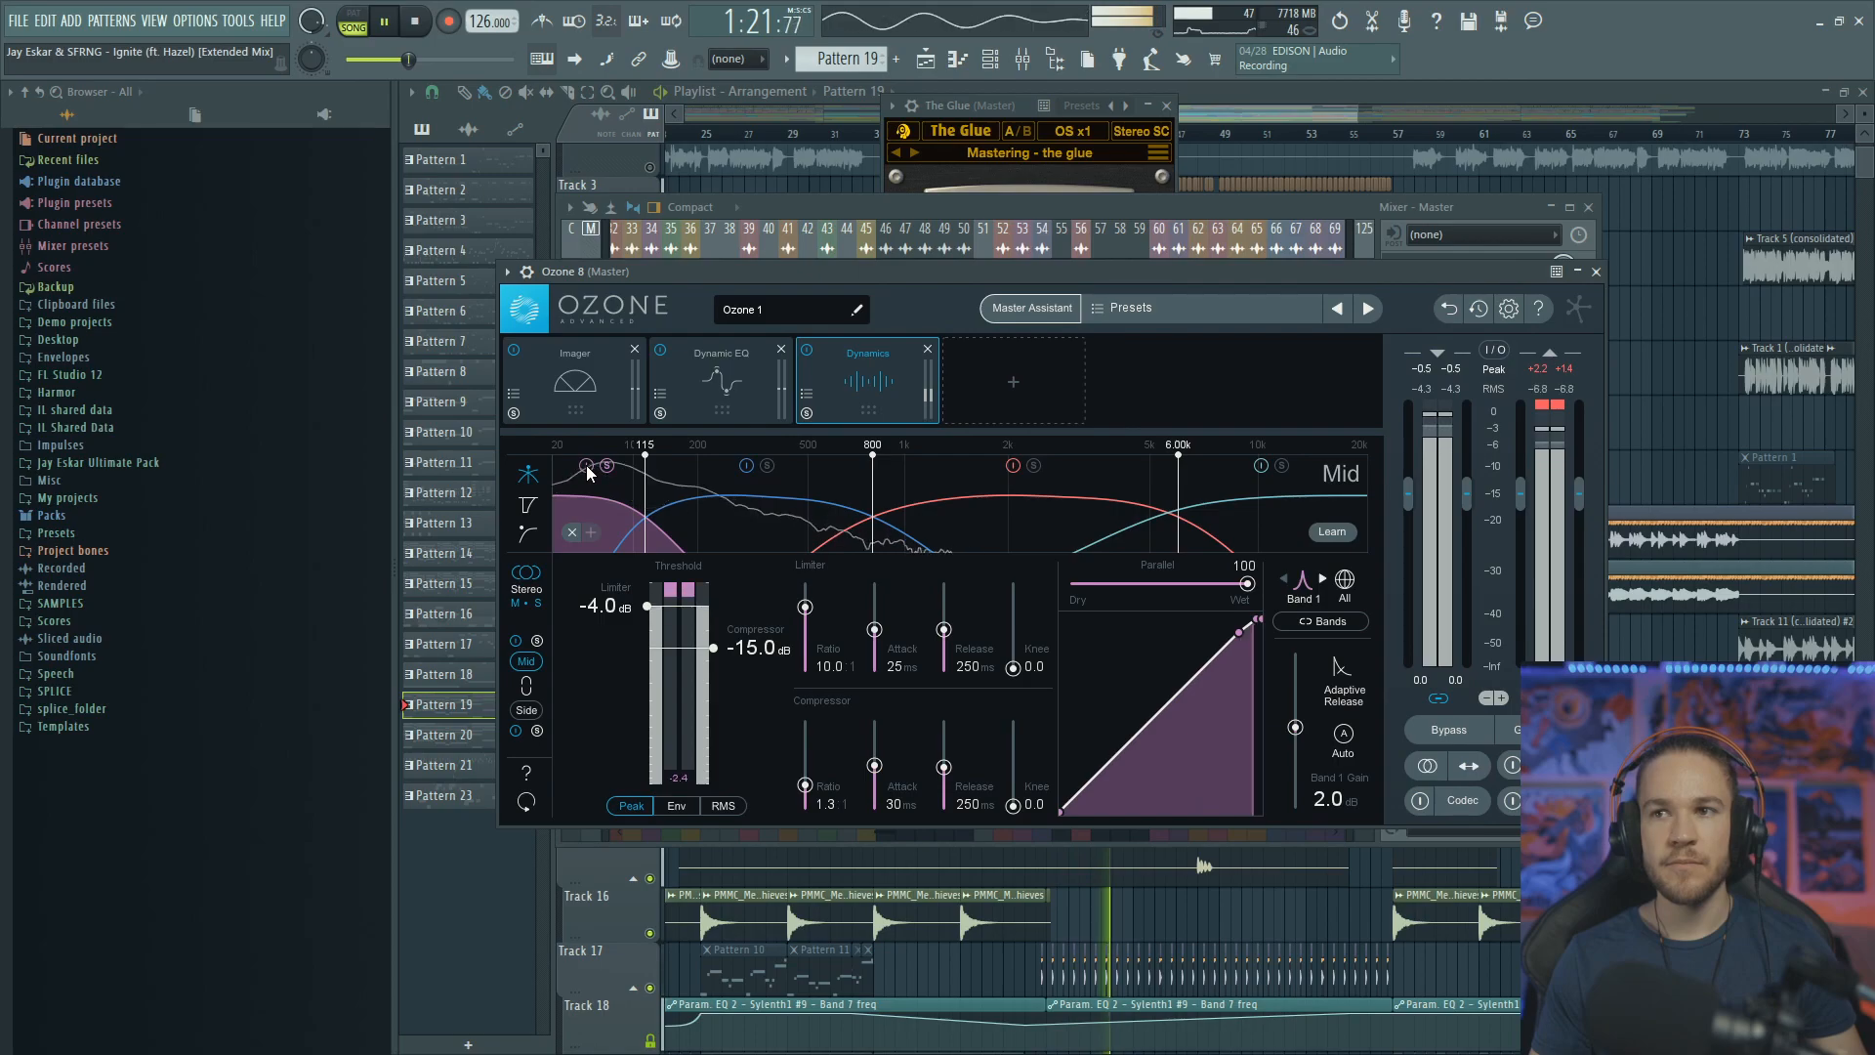
key("space")
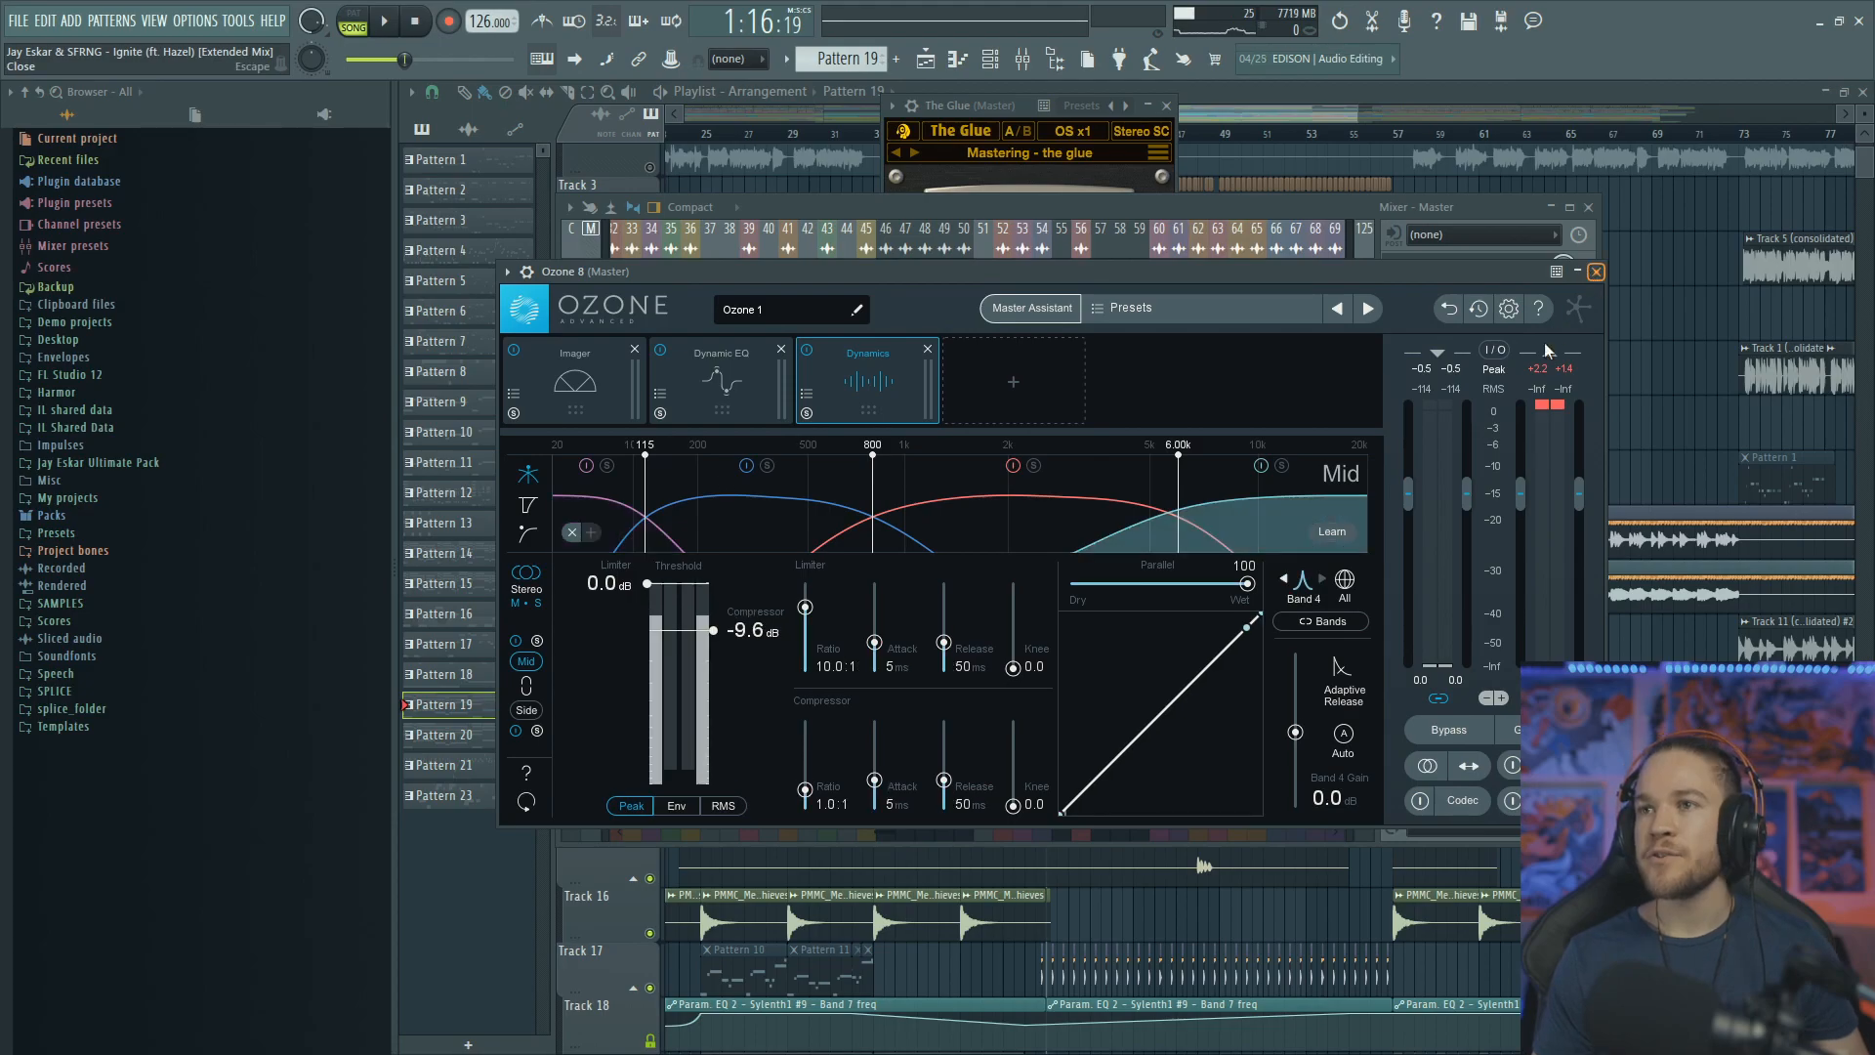
Close Ozone 8 and switch on Fruity Multiband Compressor on the master, playing the song before and after enabling it
left_click(1595, 271)
left_click(1455, 325)
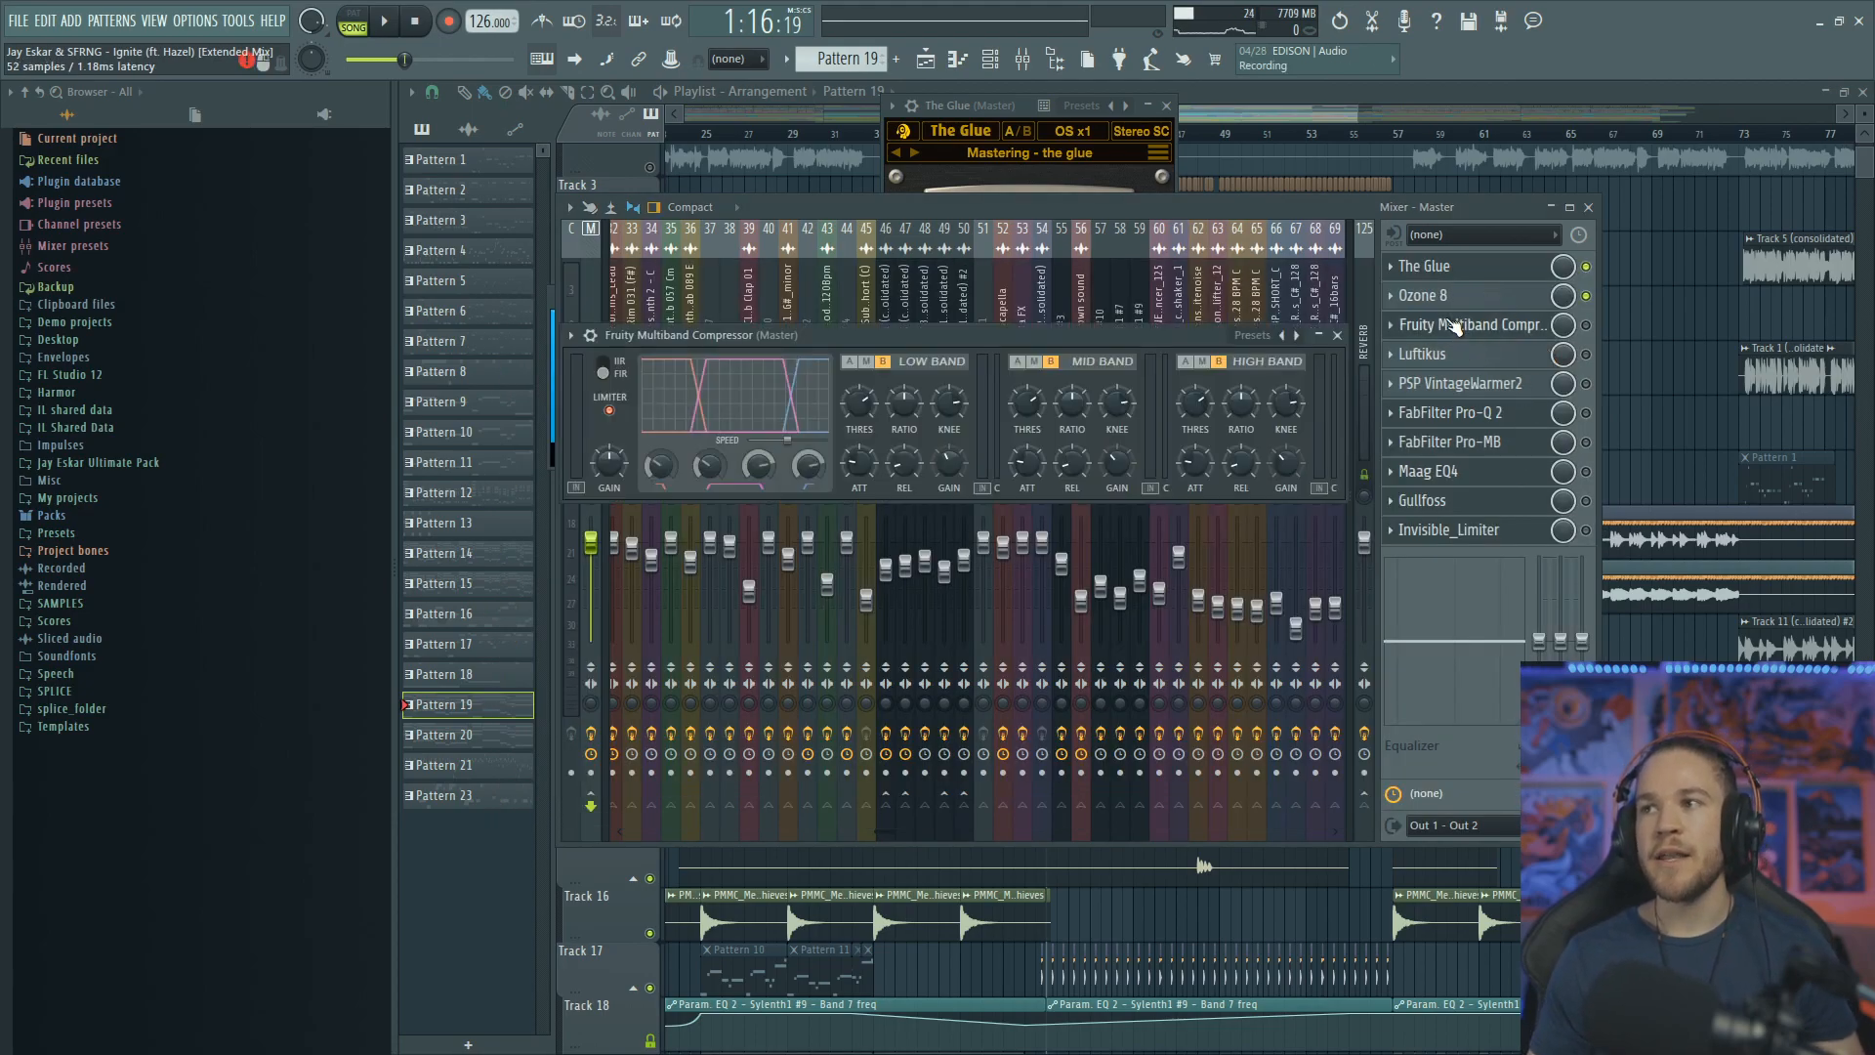
left_click_drag(1035, 336, 1035, 285)
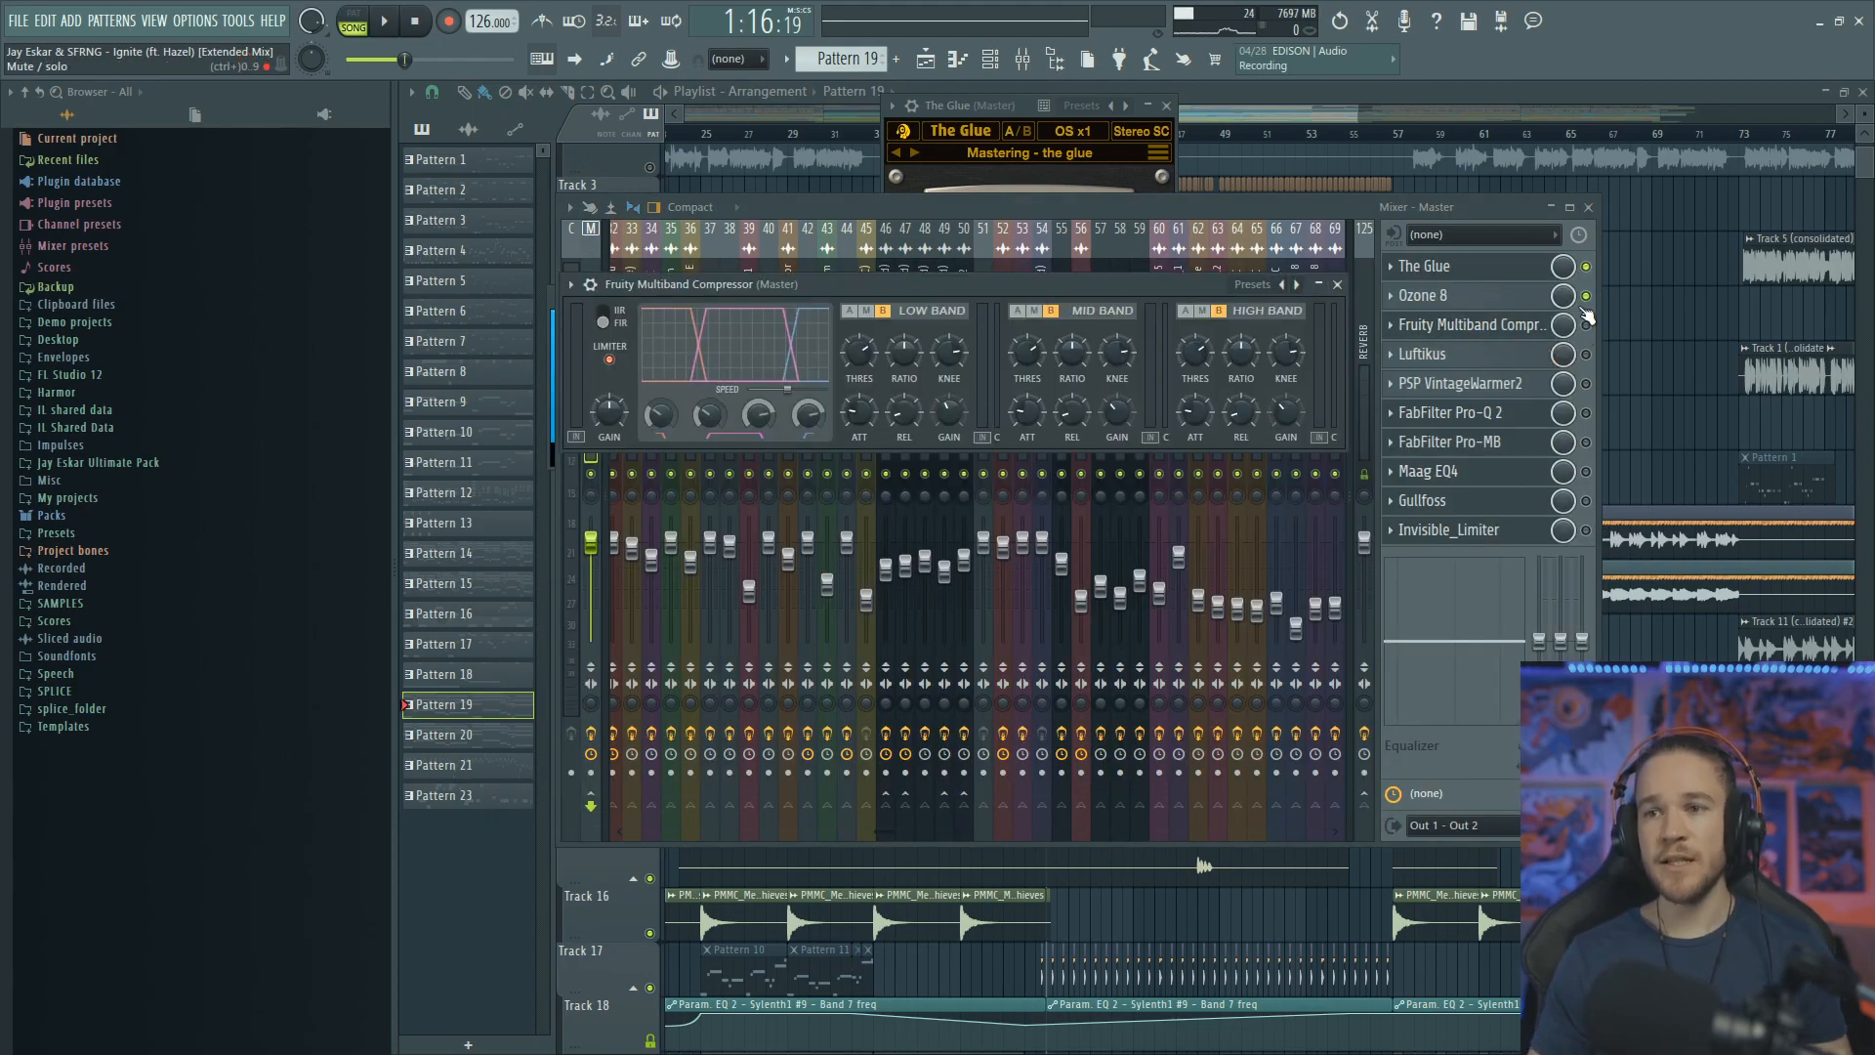
key("space")
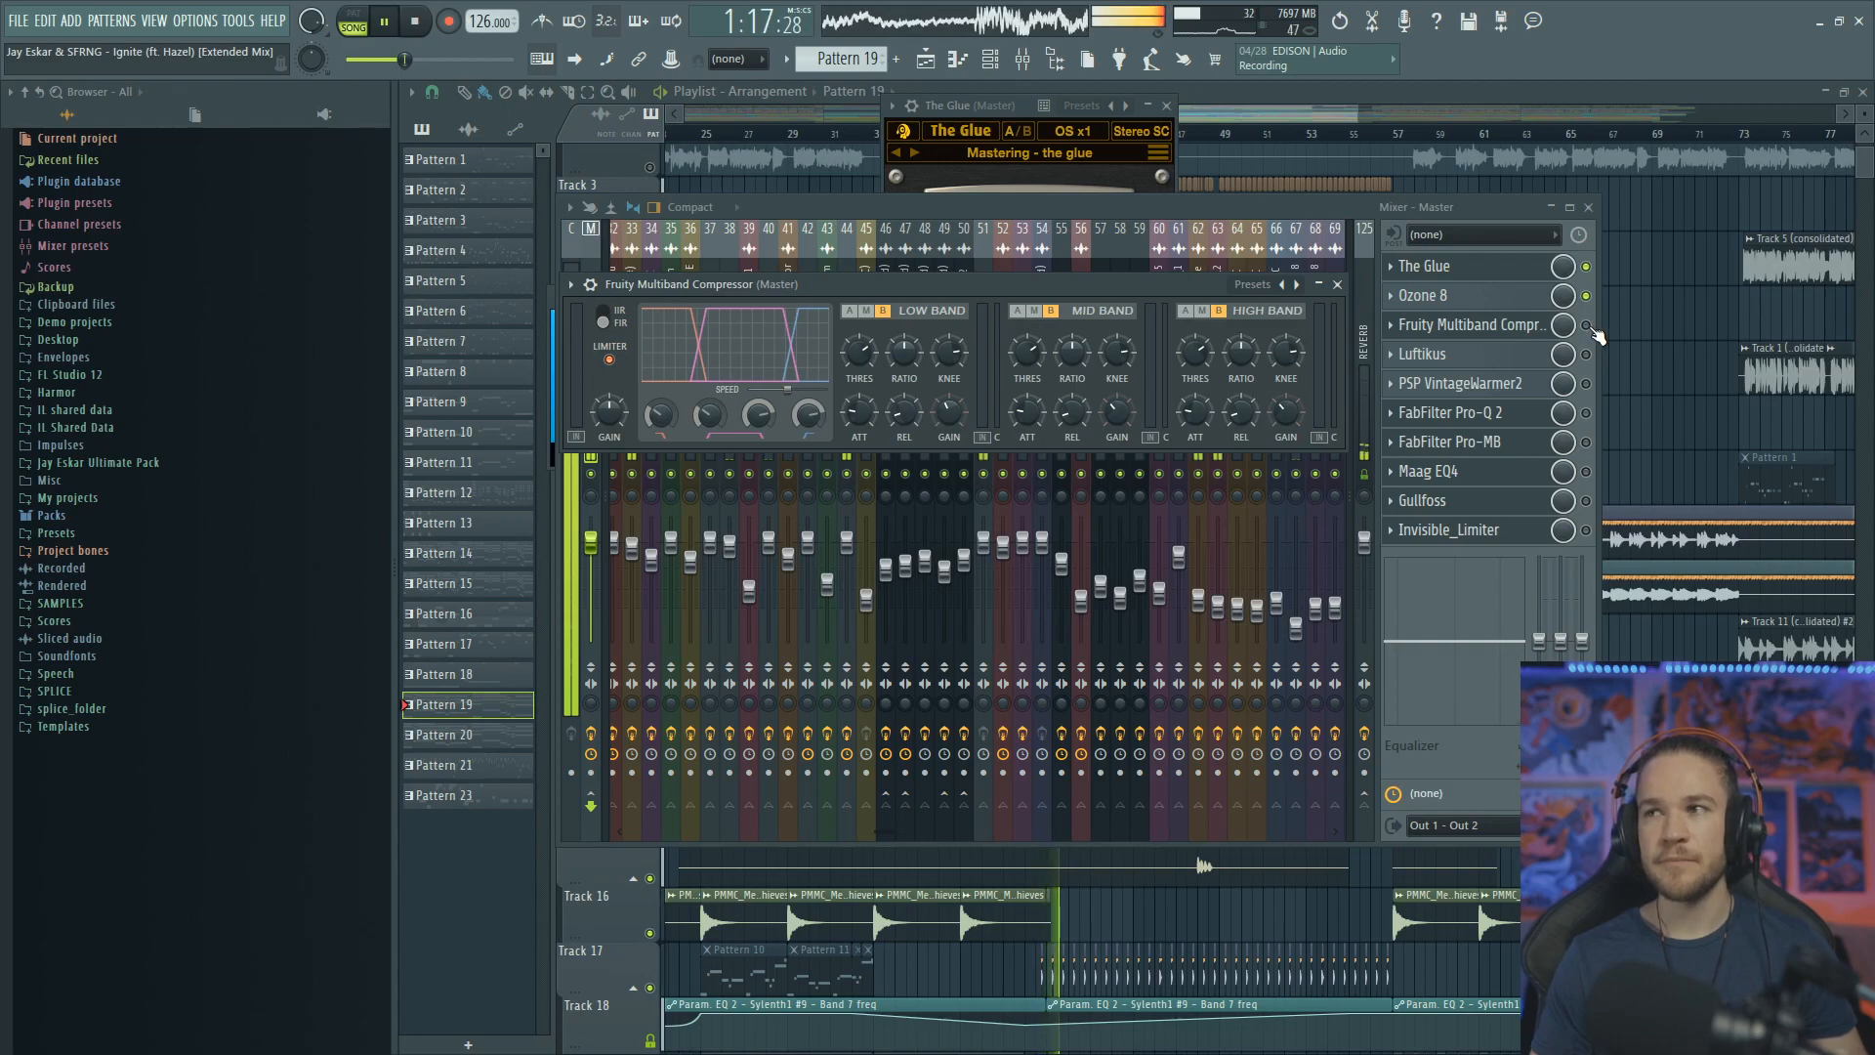
key("space")
left_click(1587, 326)
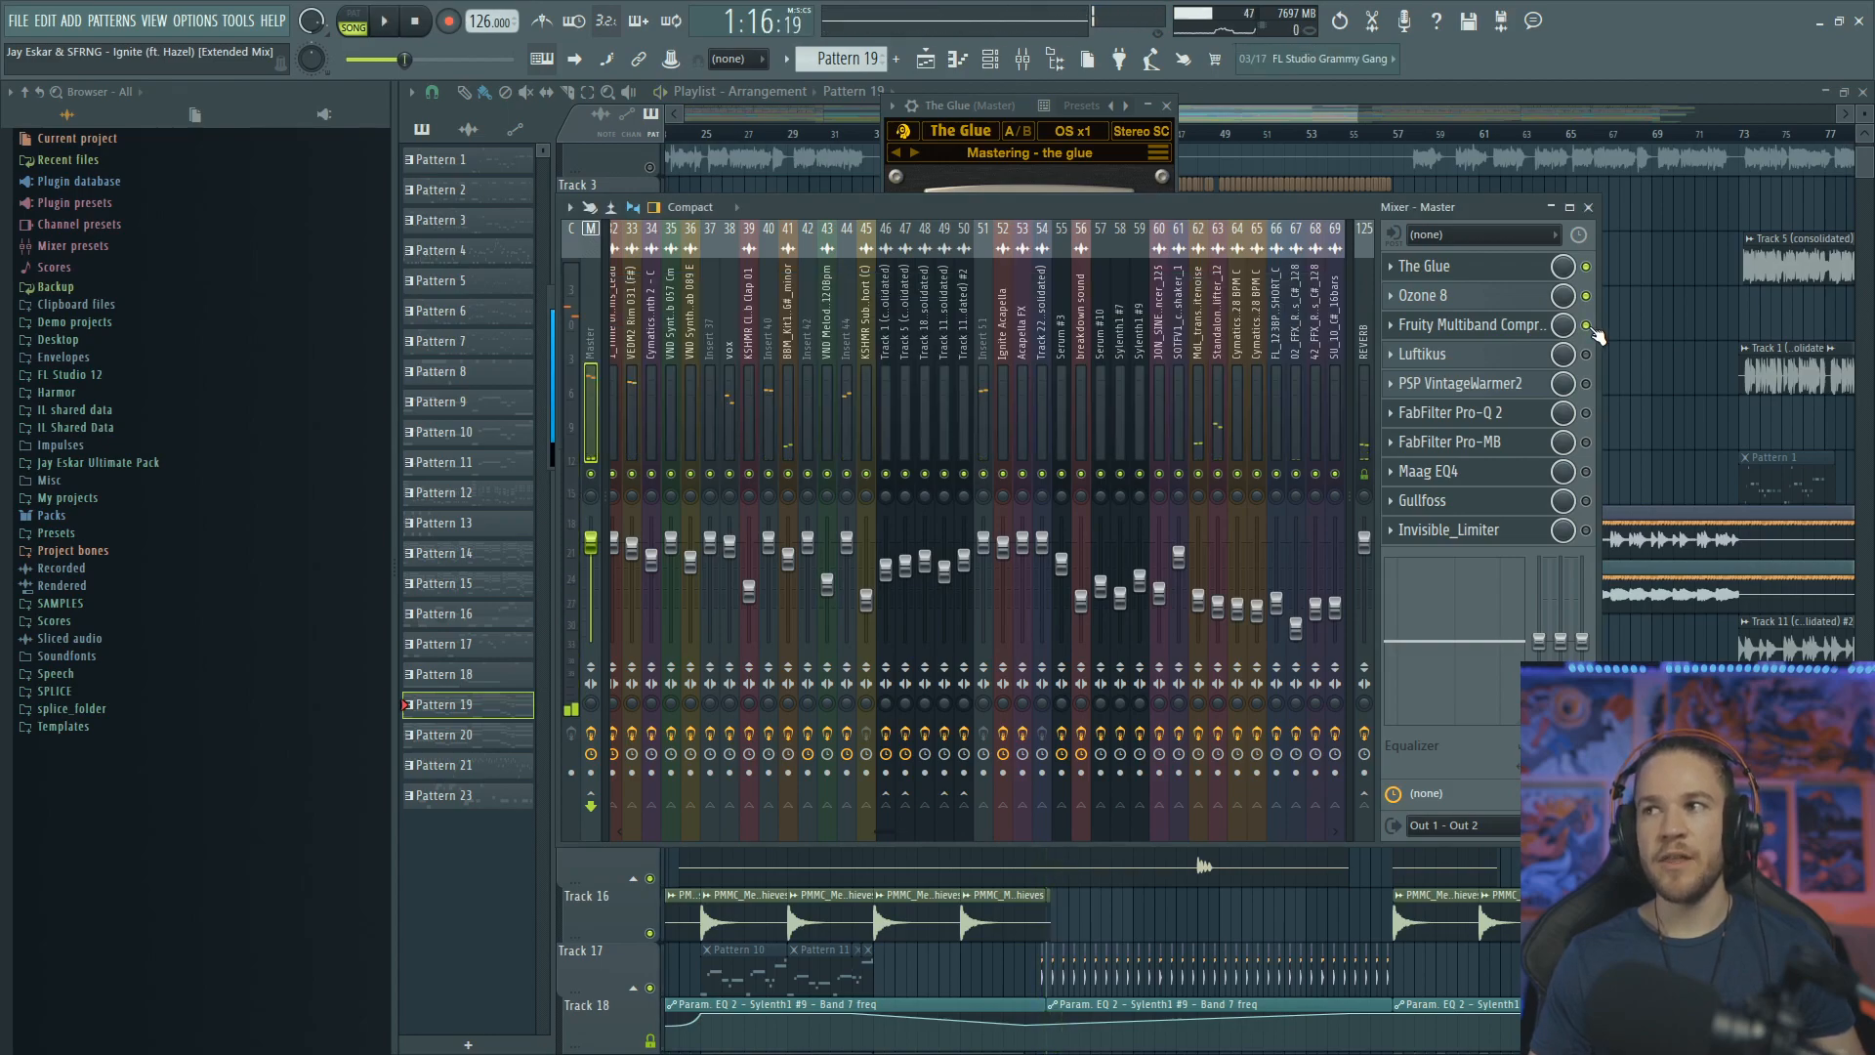
key("space")
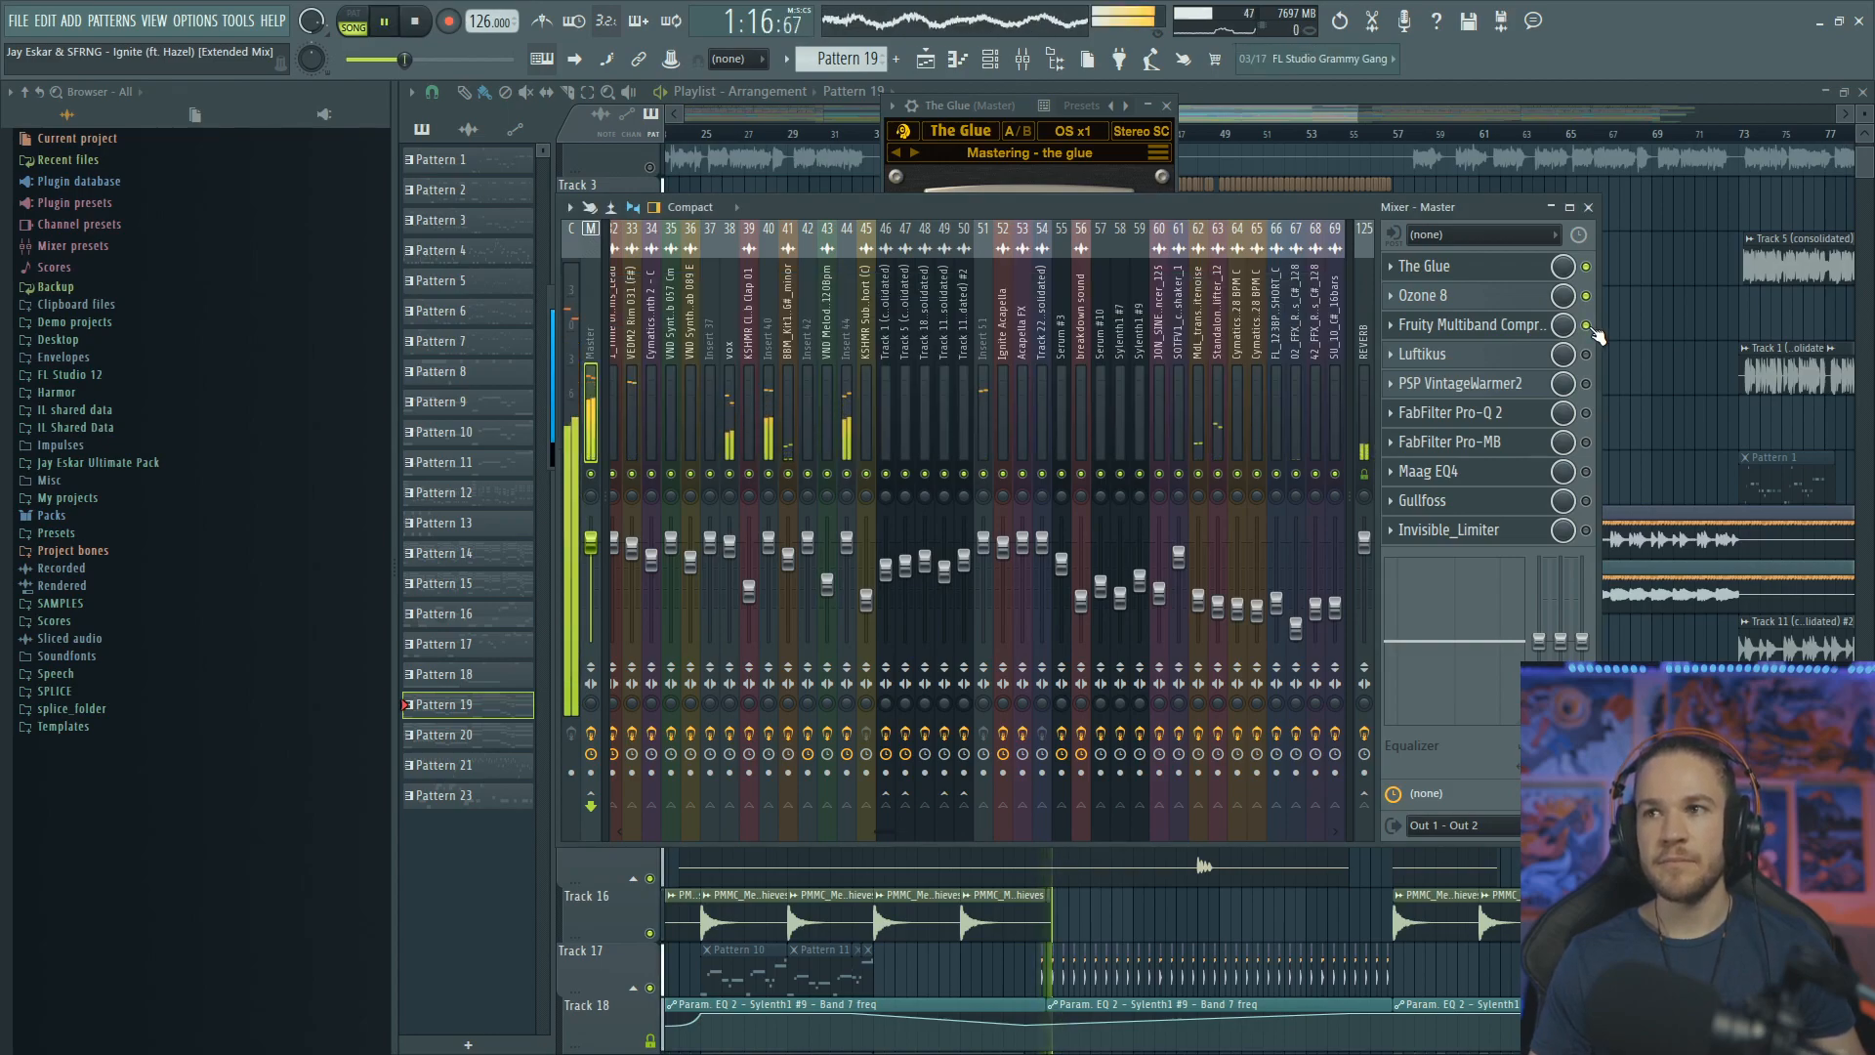
Open Fruity Multiband Compressor, stop playback and set its low band gain to 1.4 dB
left_click(1504, 325)
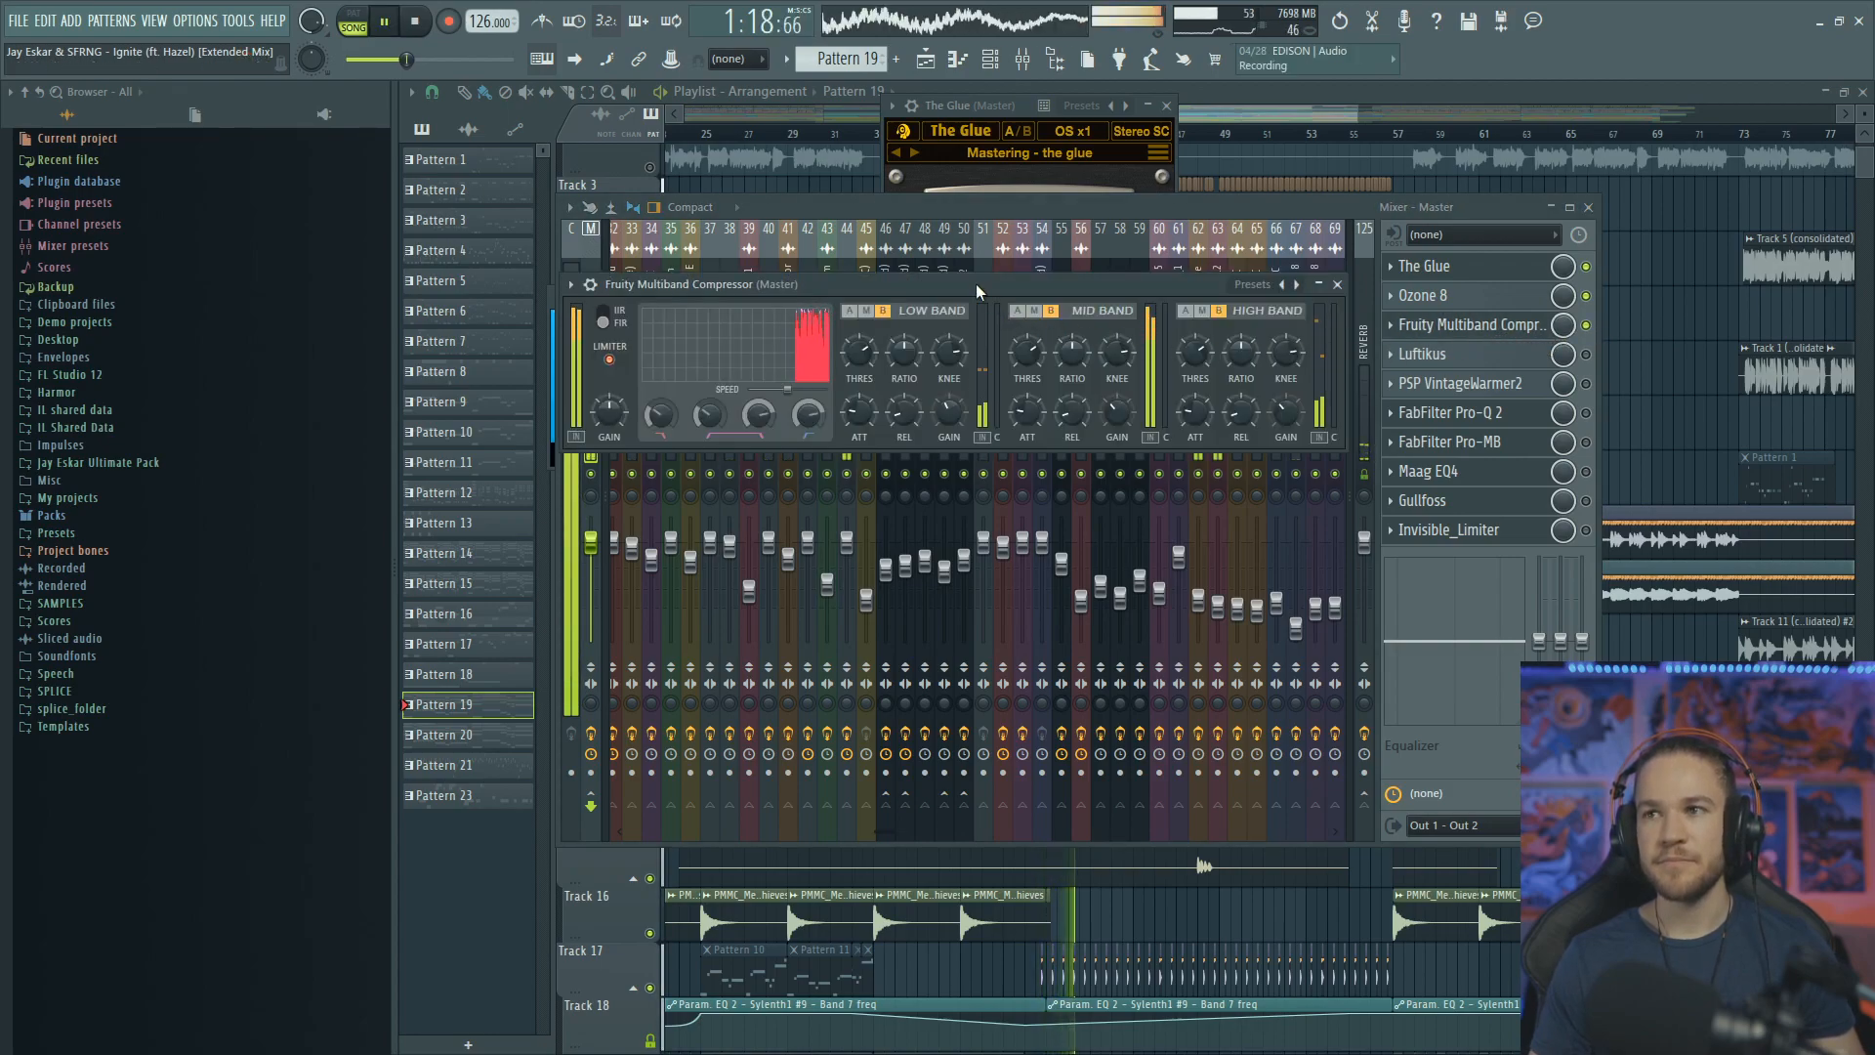
key("space")
left_click_drag(946, 284, 965, 279)
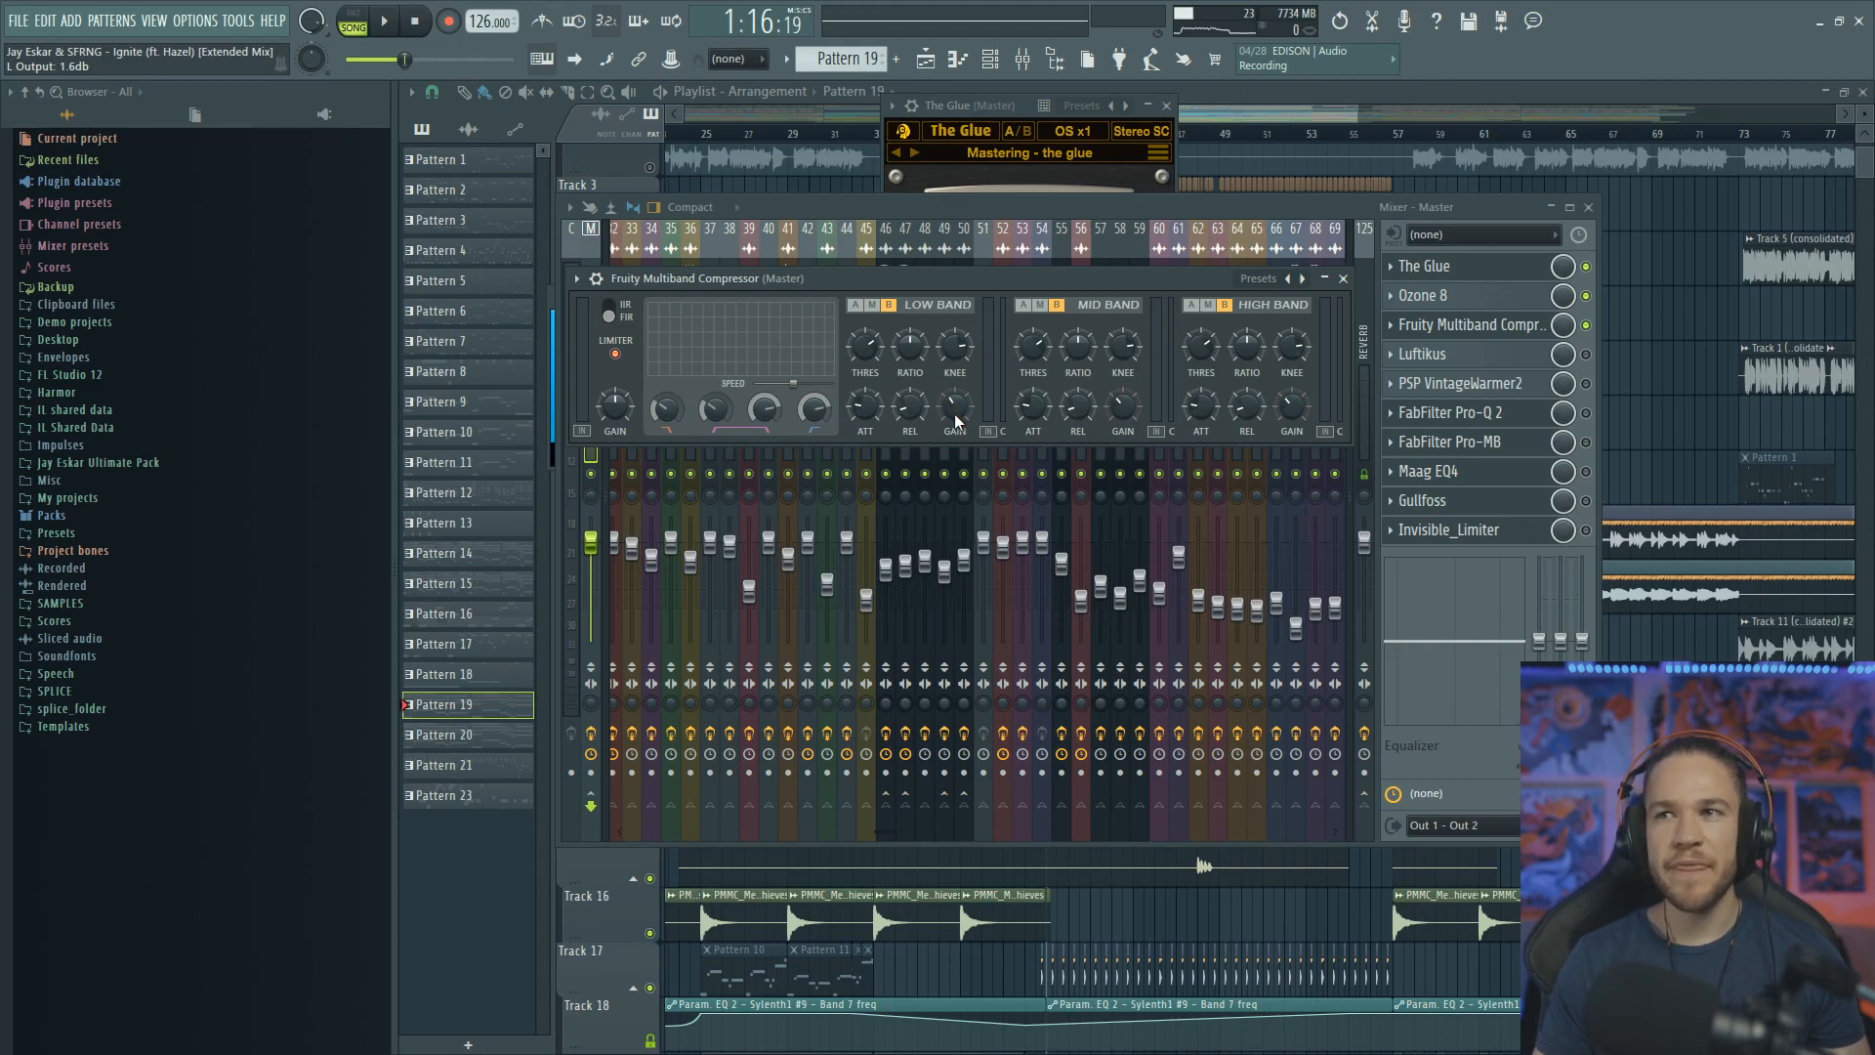
left_click_drag(955, 415, 955, 418)
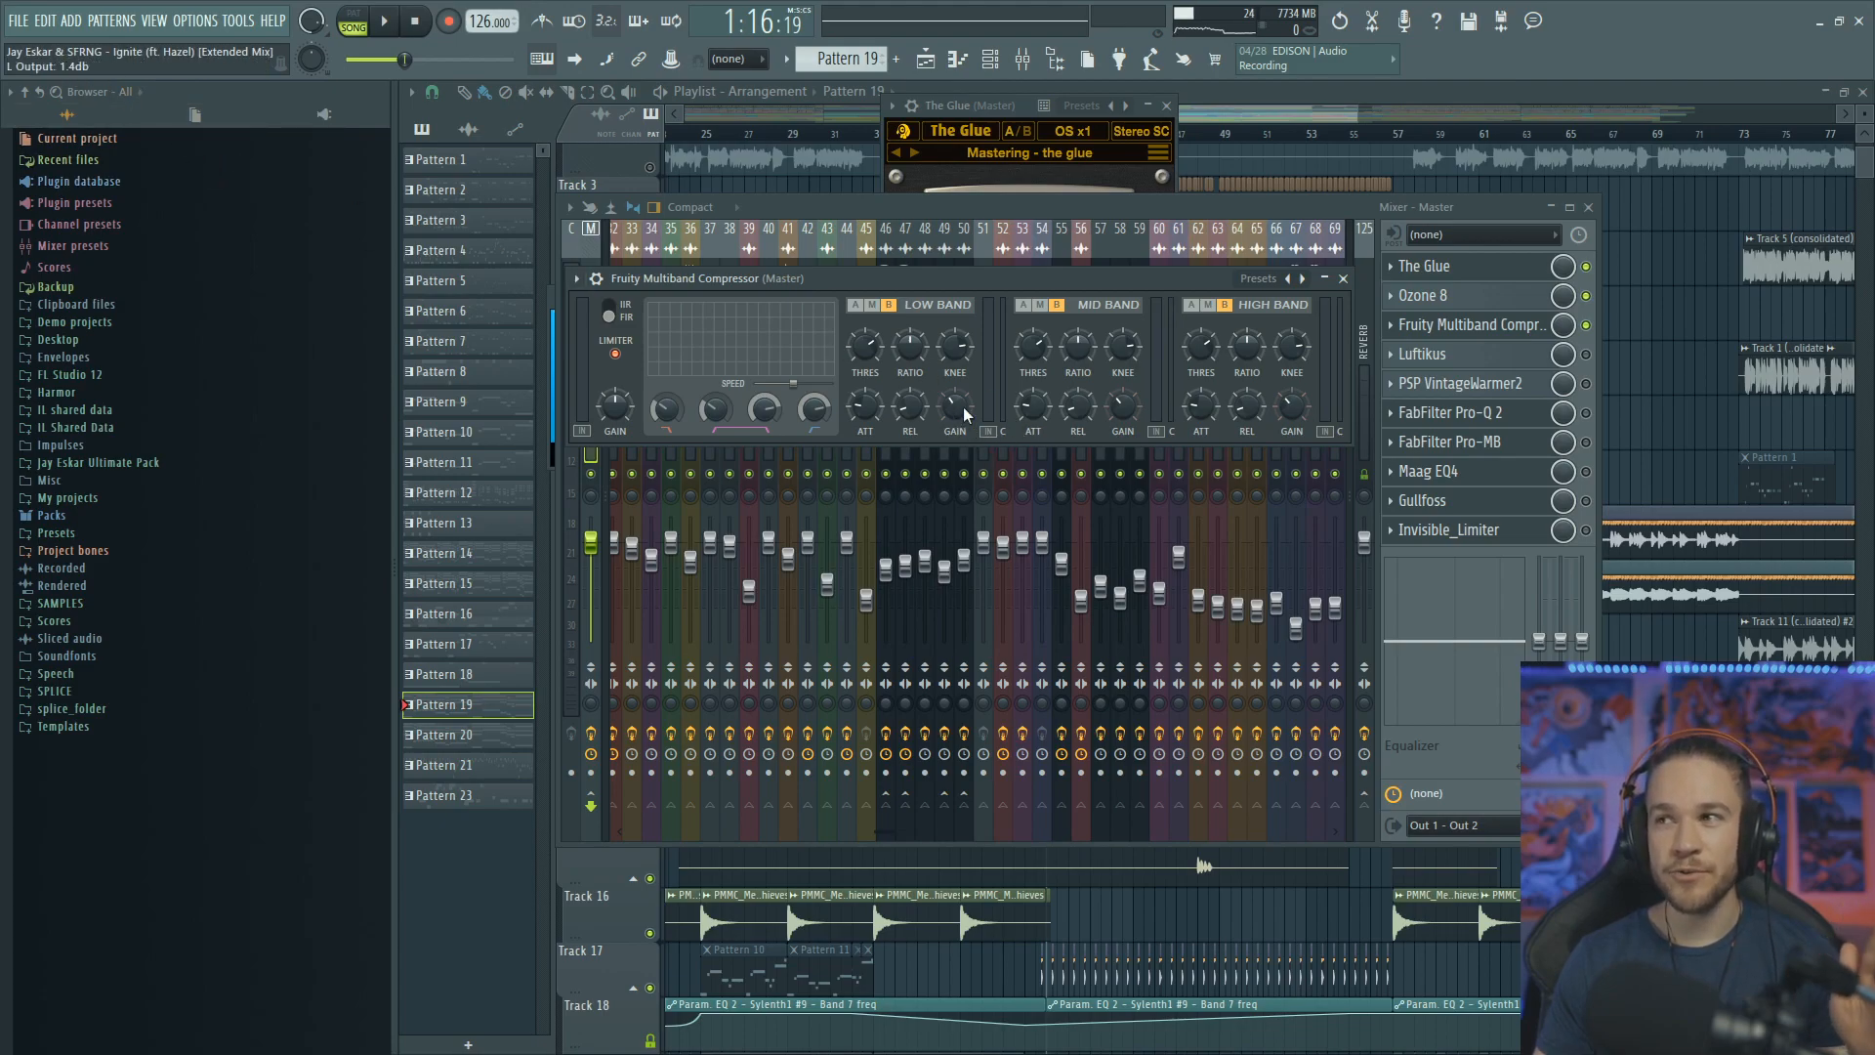
Switch on Luftikus in the master chain and set its high boost frequency to 2k5
left_click(1587, 364)
left_click(1520, 362)
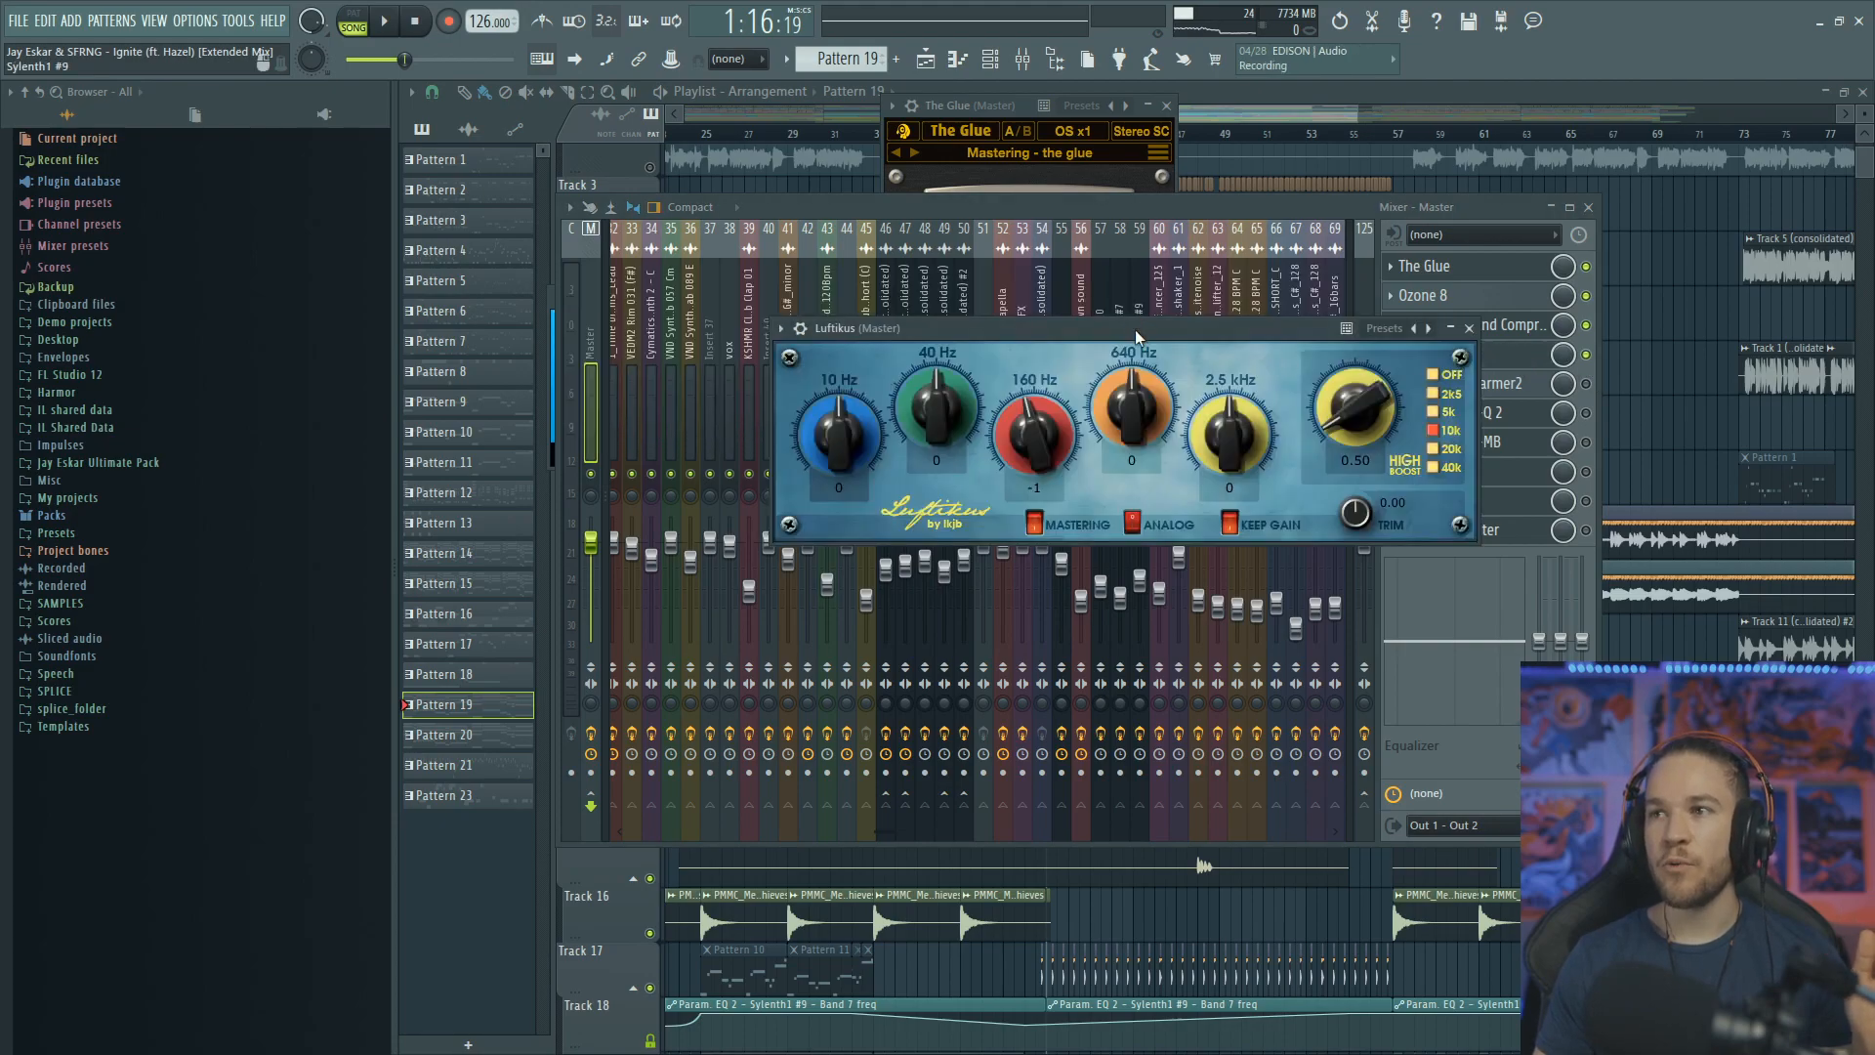
left_click_drag(1139, 337, 963, 285)
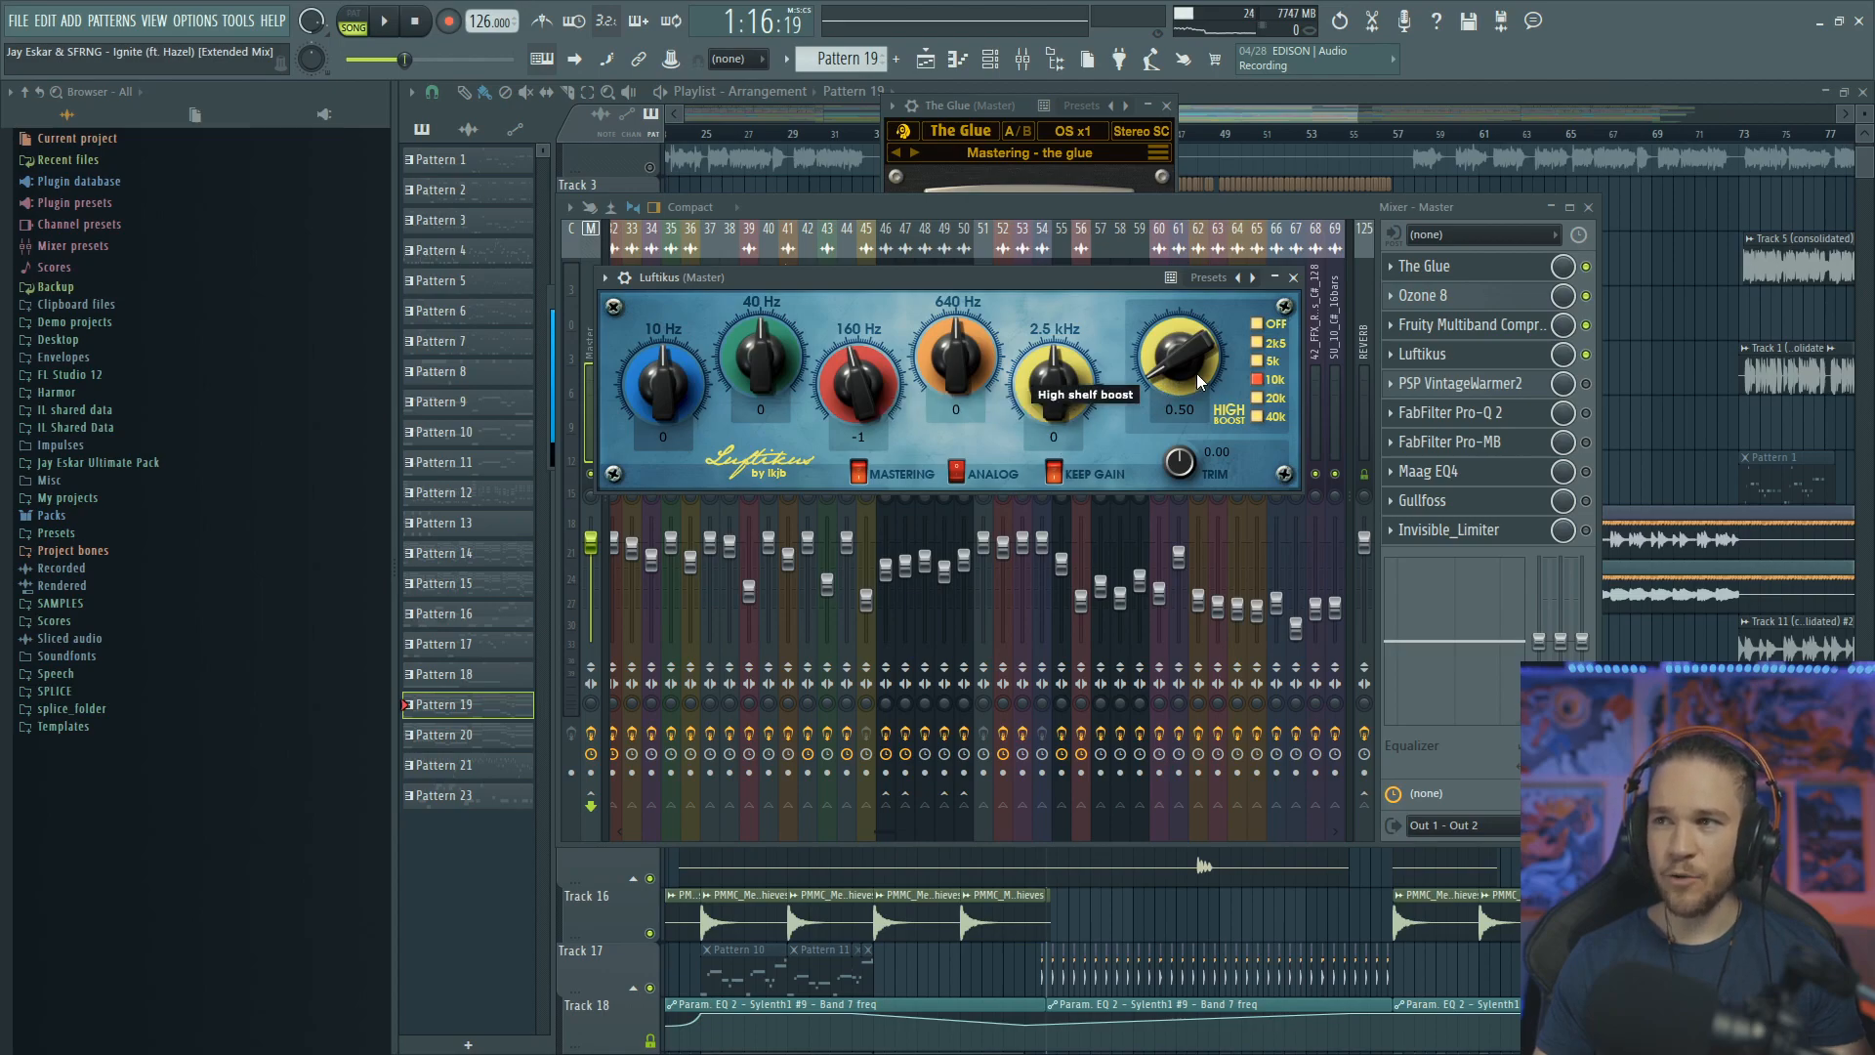
left_click(1258, 361)
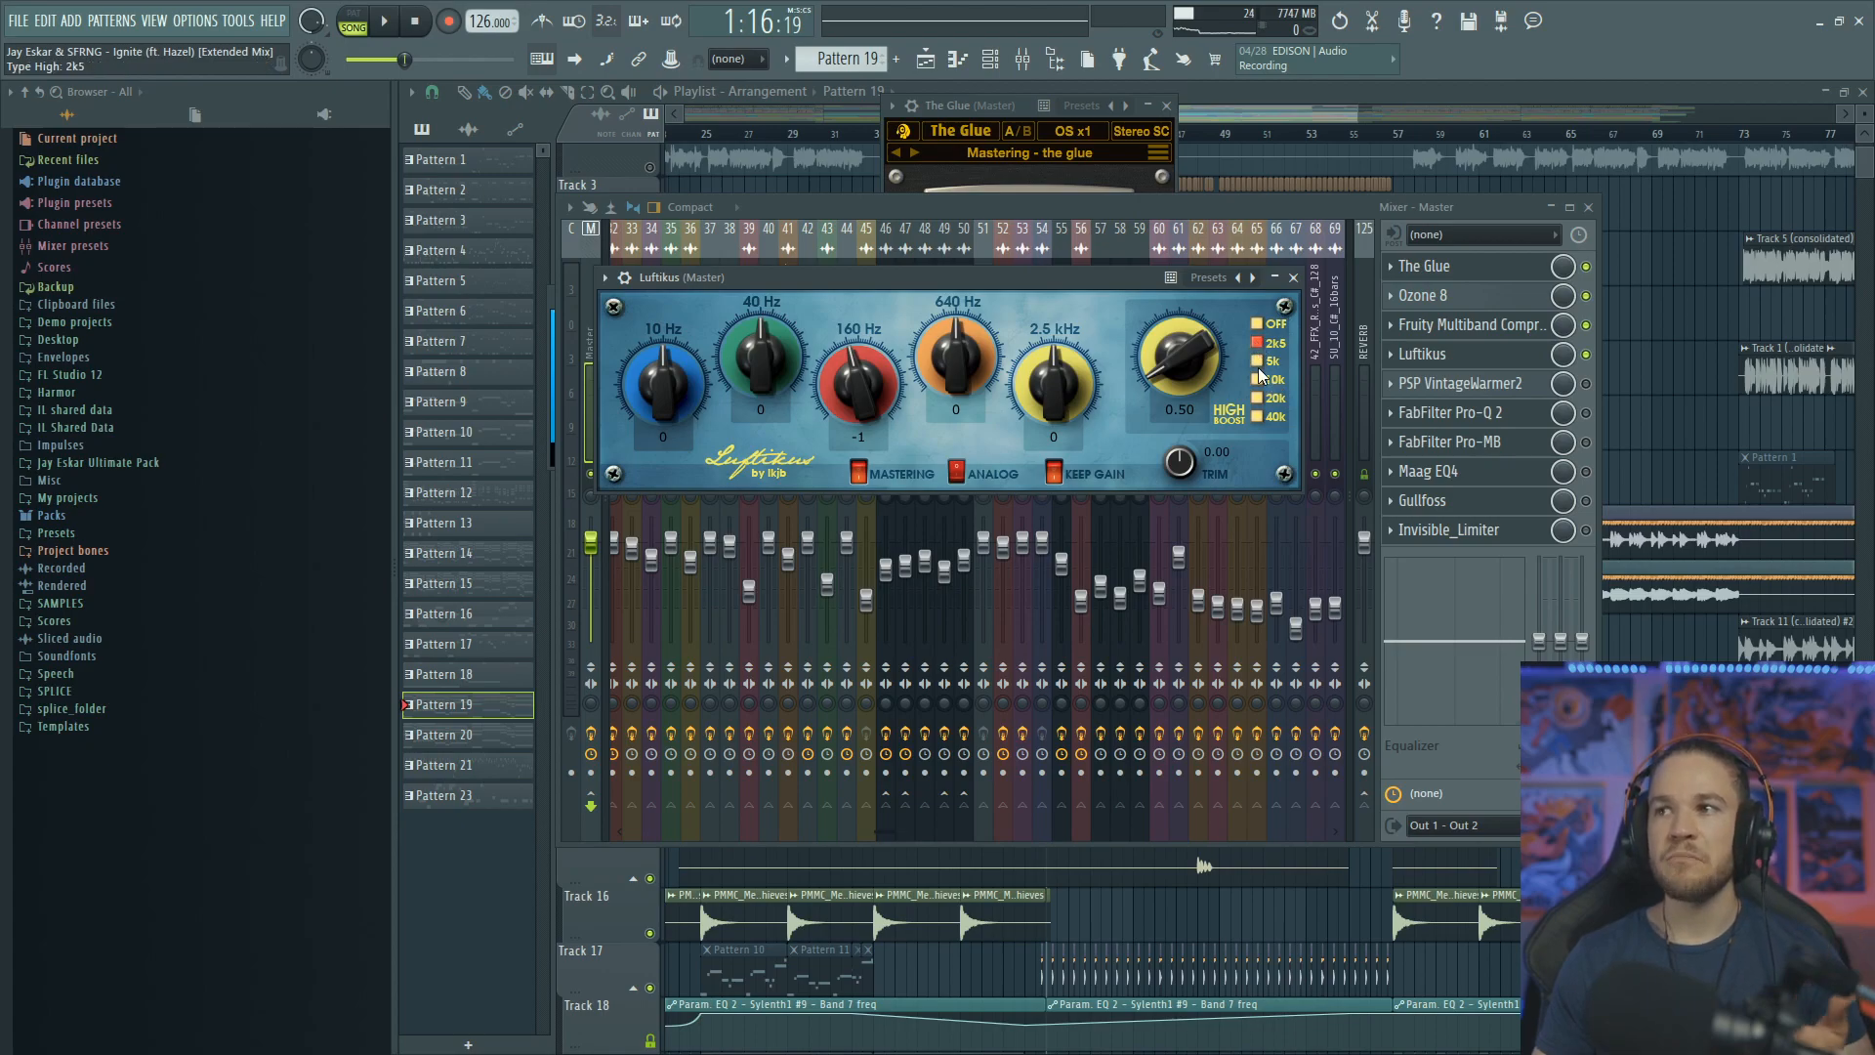
Set the Luftikus high boost frequency to 10k, compare the song with the plugin switched off, and reopen Luftikus
left_click(1265, 380)
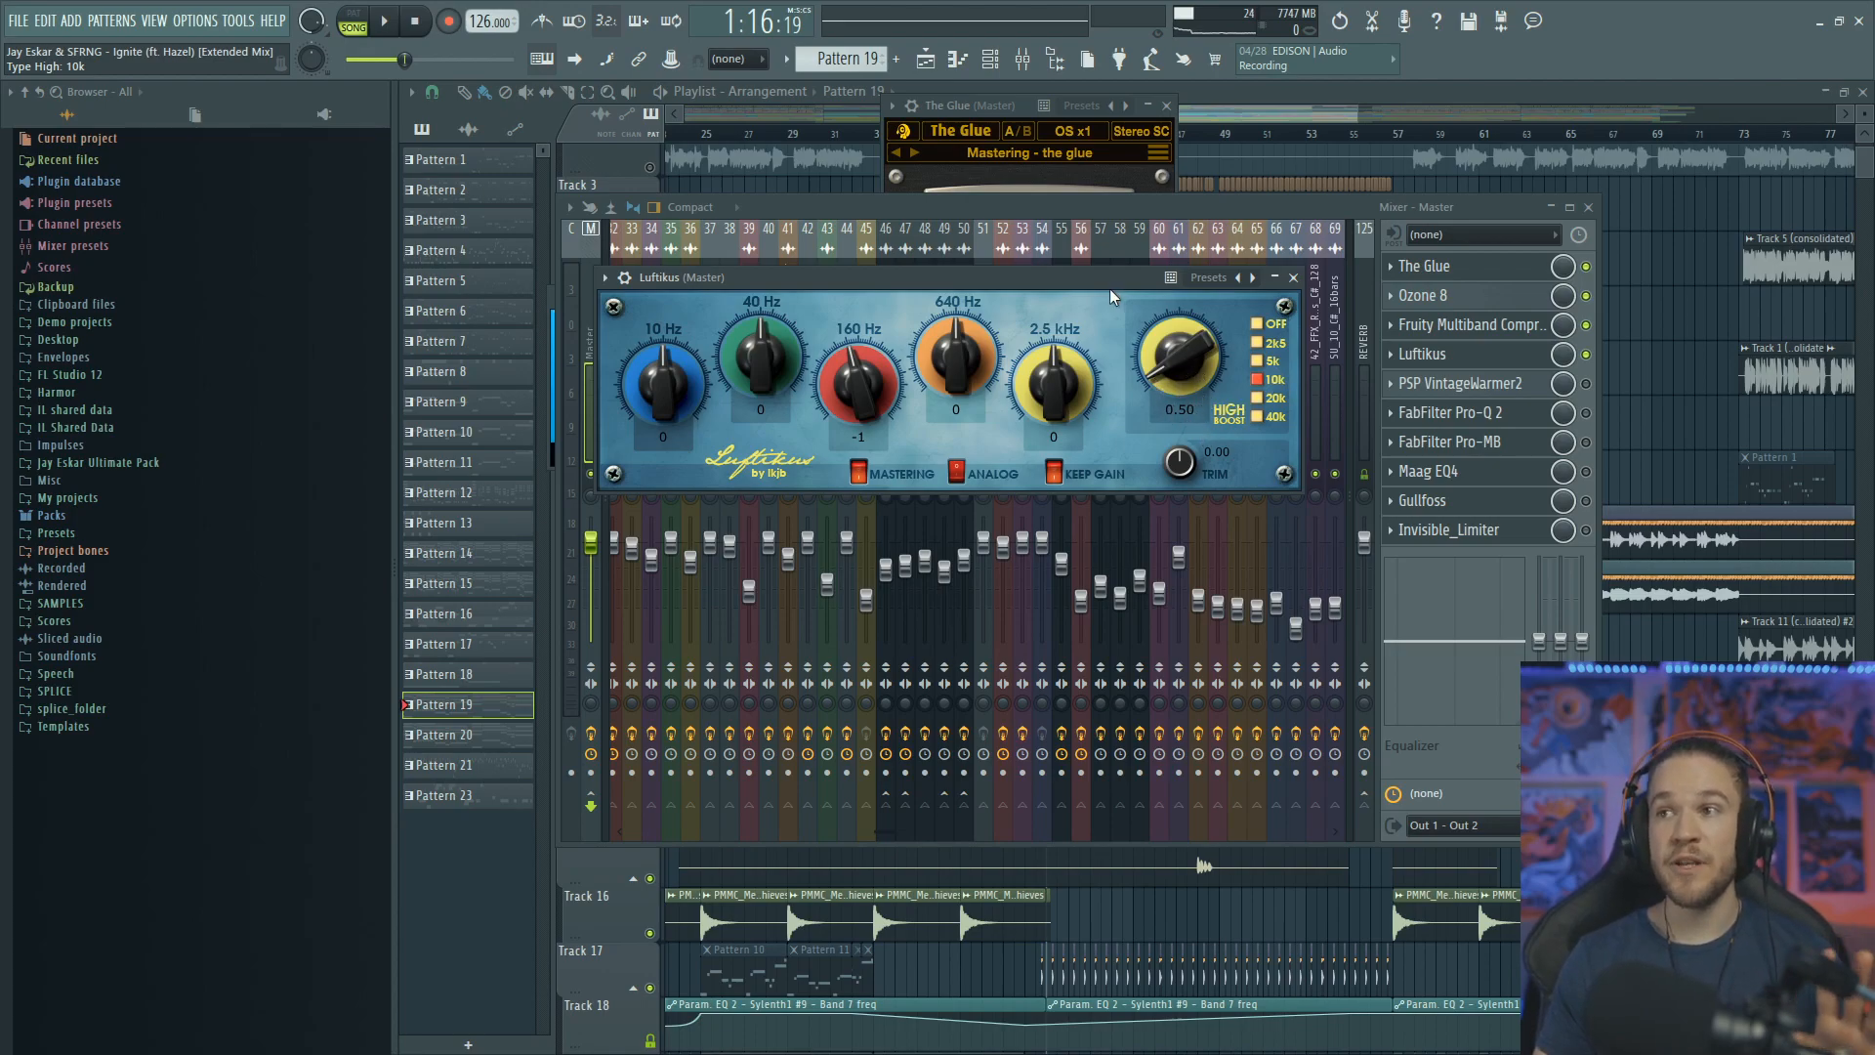
key("space")
left_click(1589, 361)
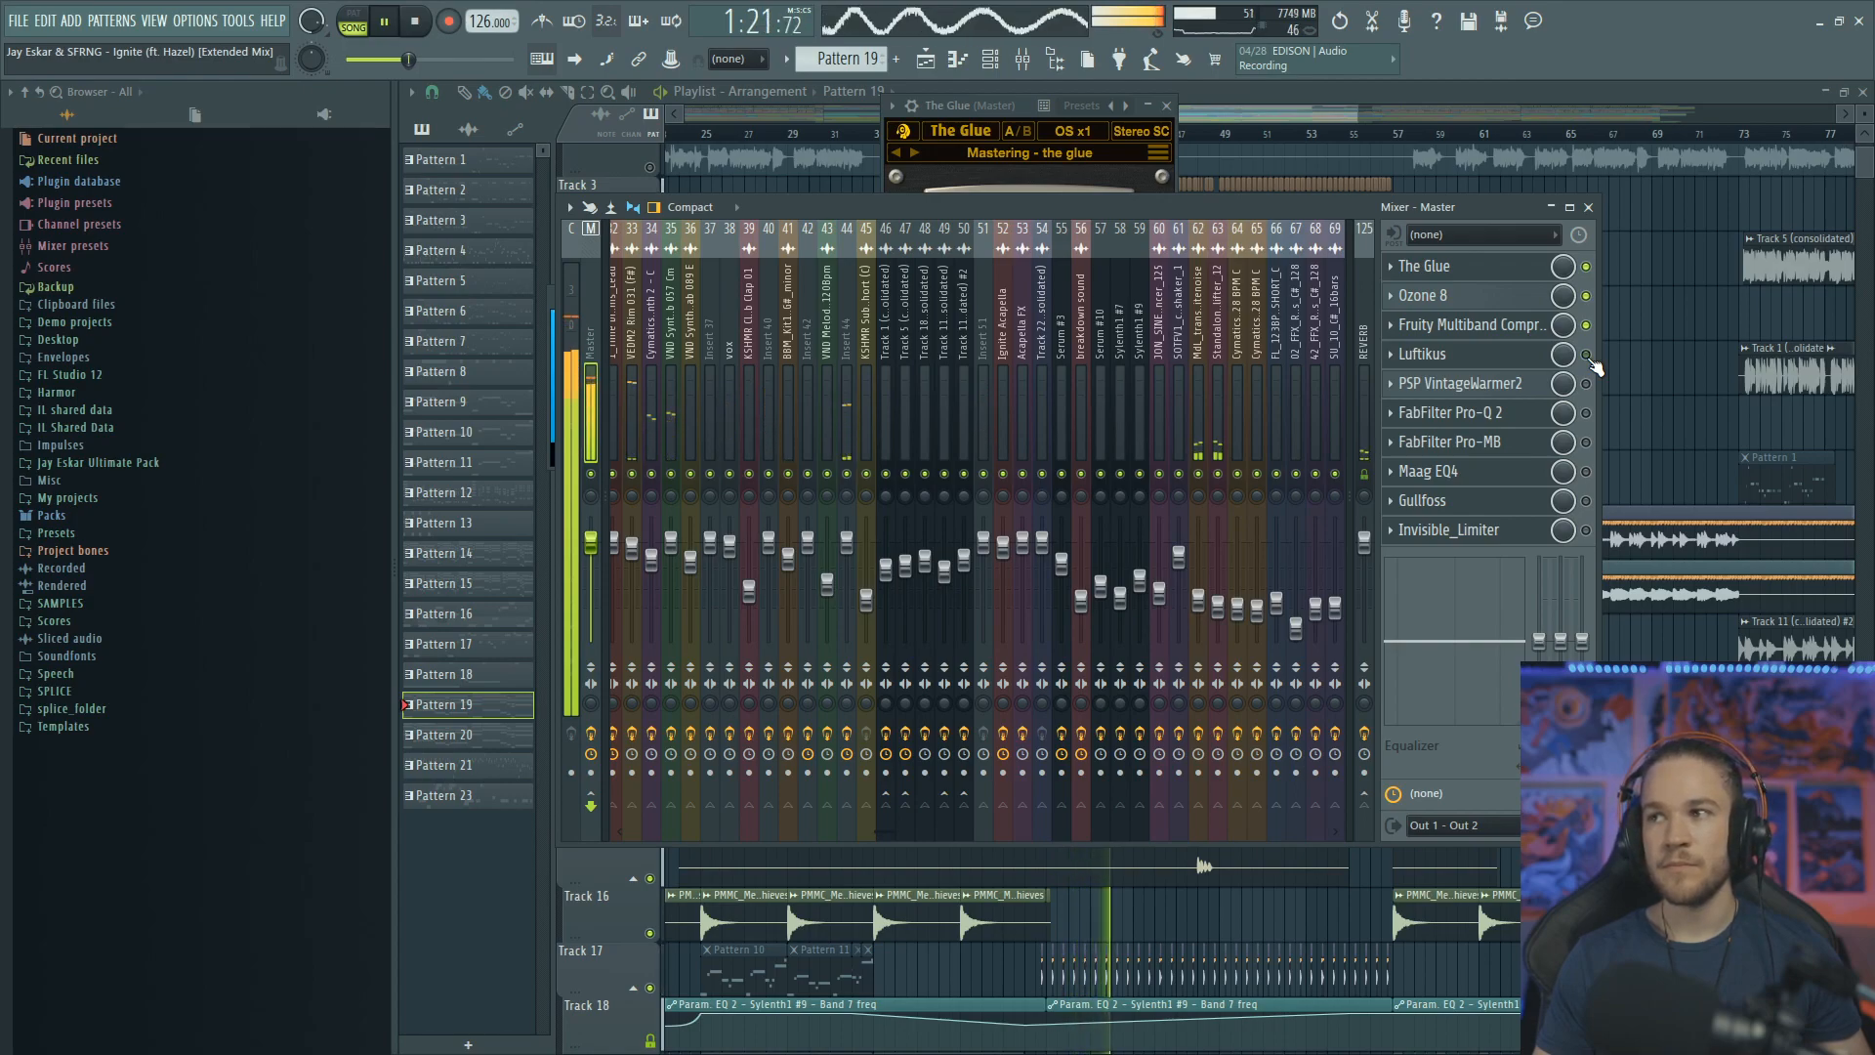
key("space")
left_click(1517, 353)
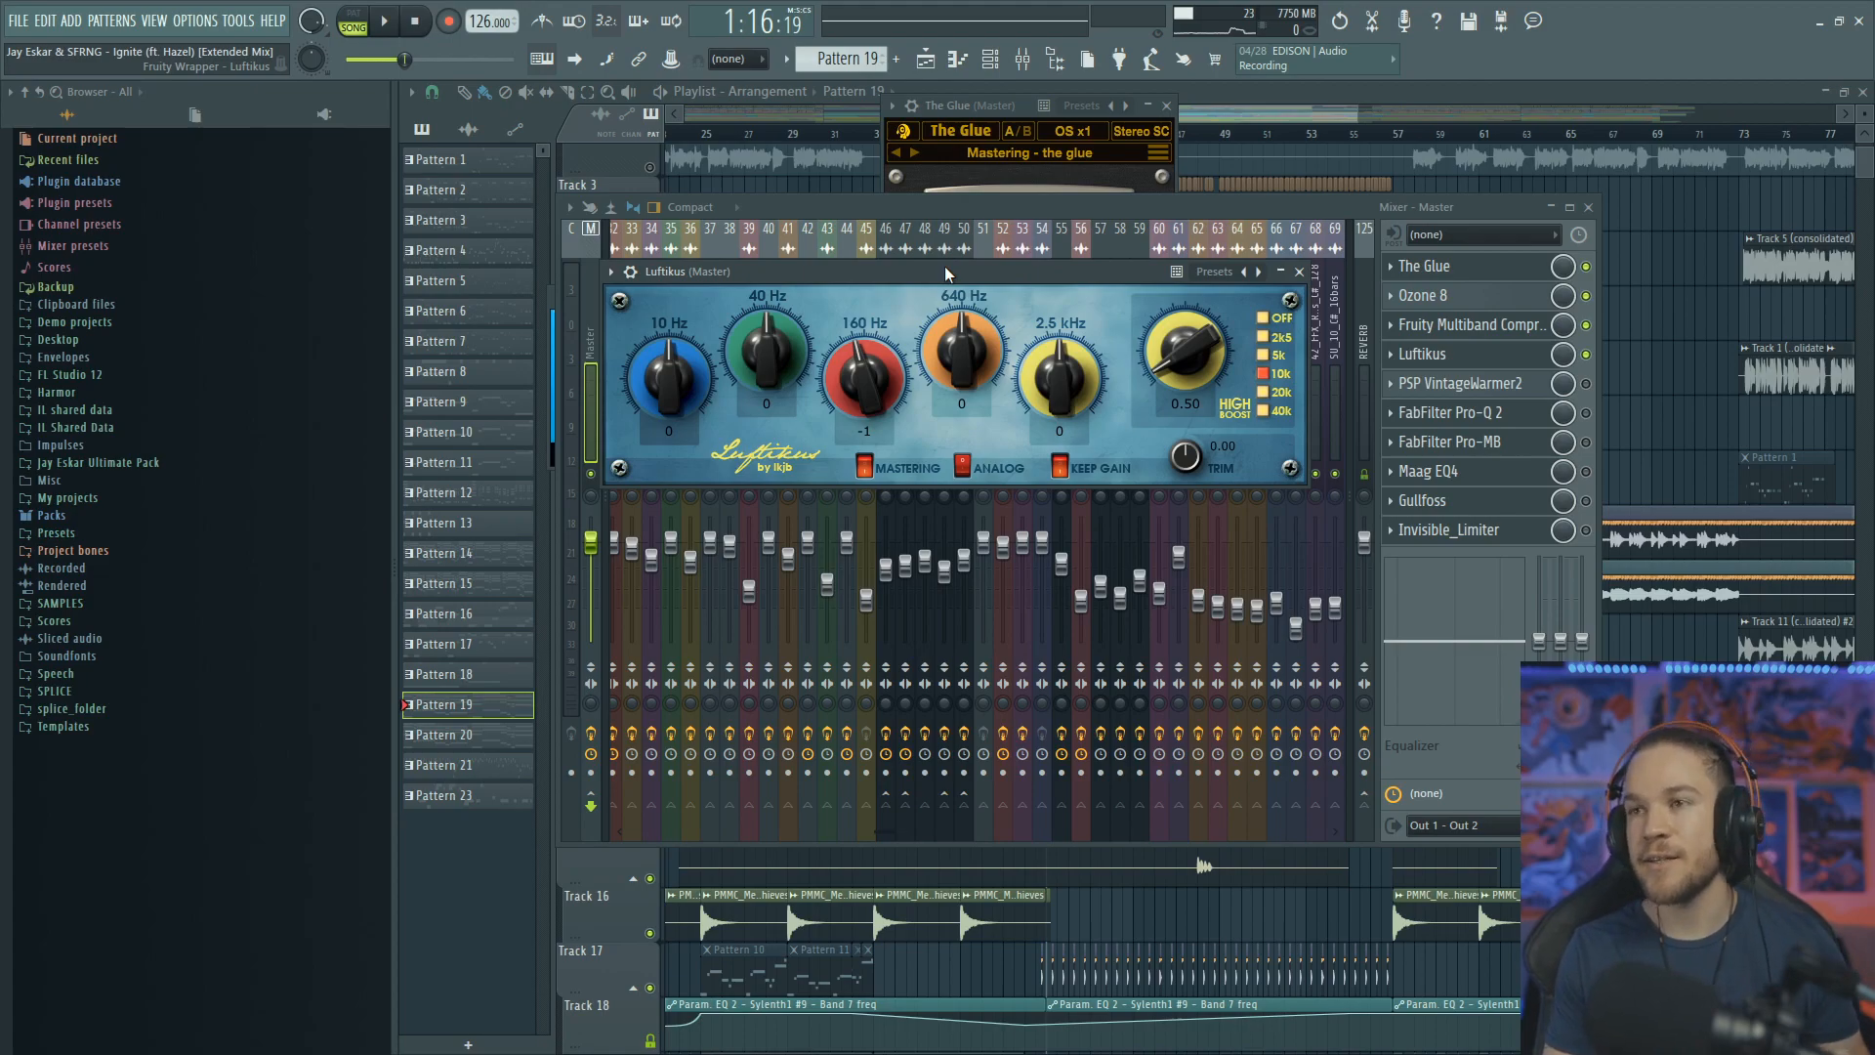
left_click_drag(945, 266, 968, 266)
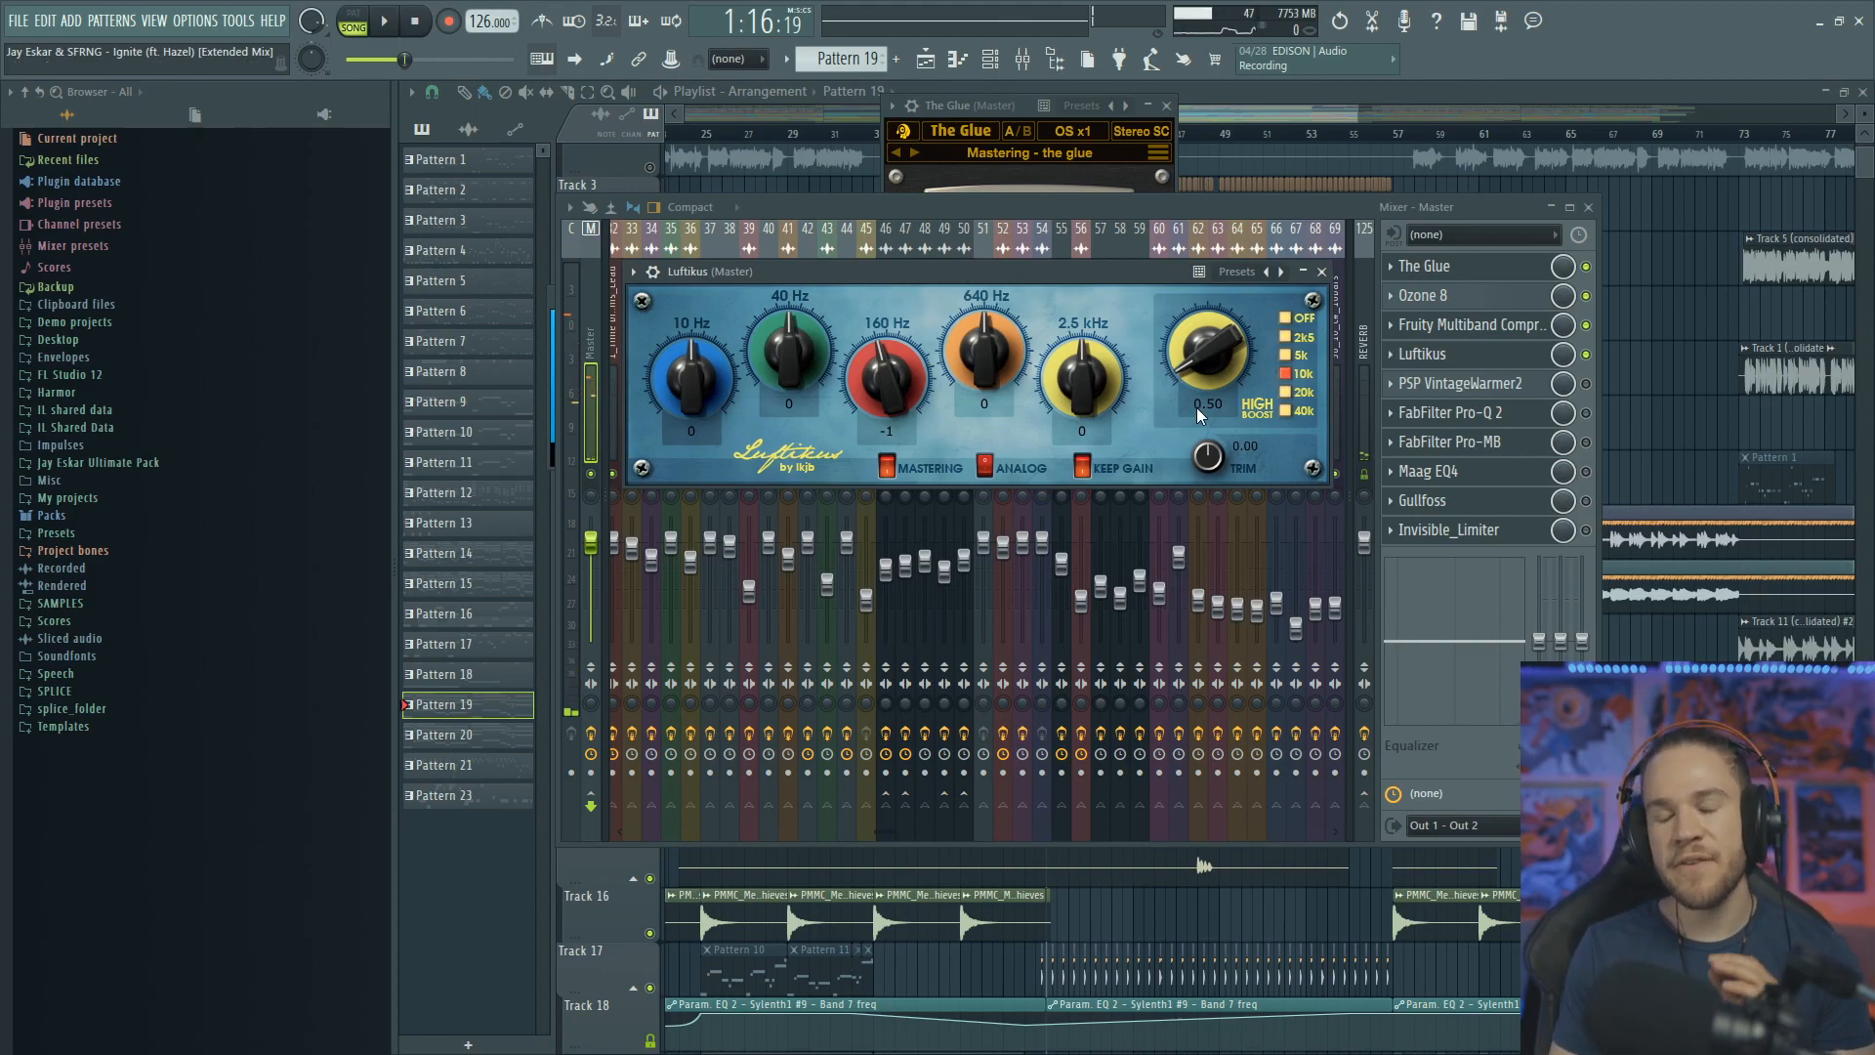
Audition the song again with Luftikus bypassed and re-enabled, ending with playback stopped
left_click(1586, 355)
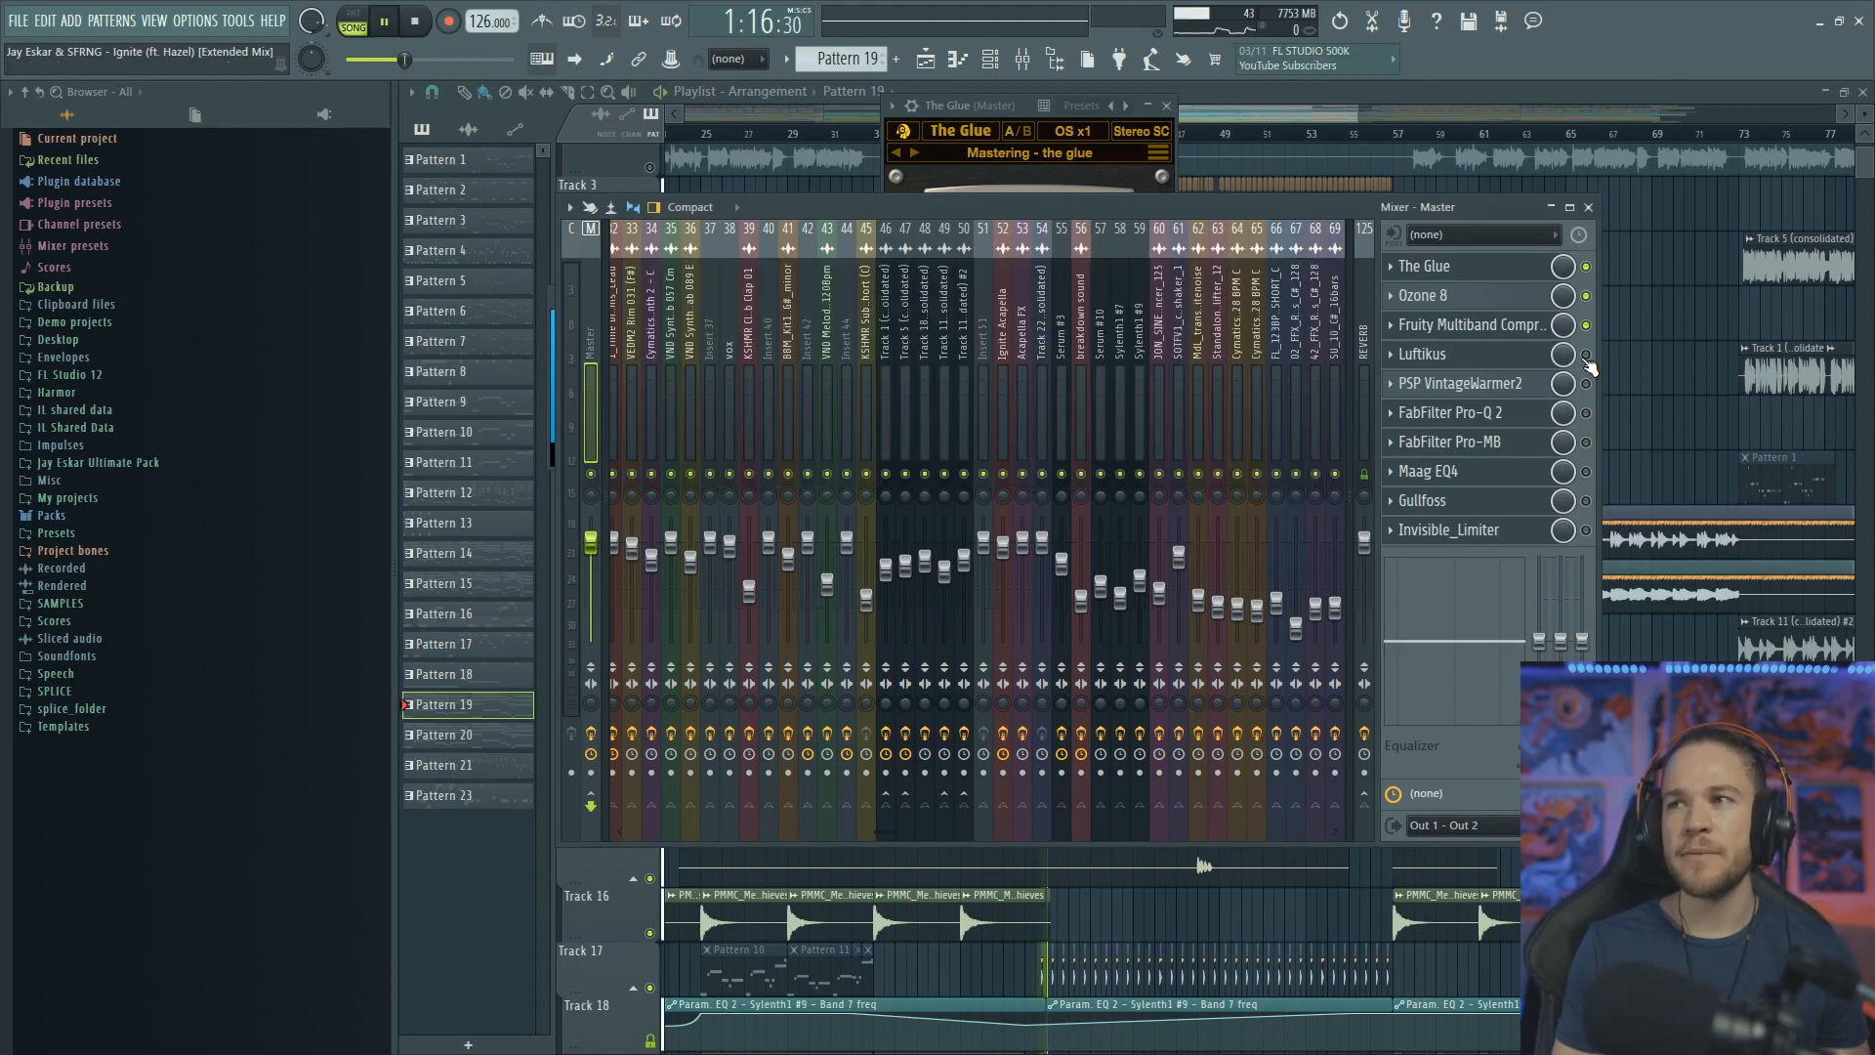
key("space")
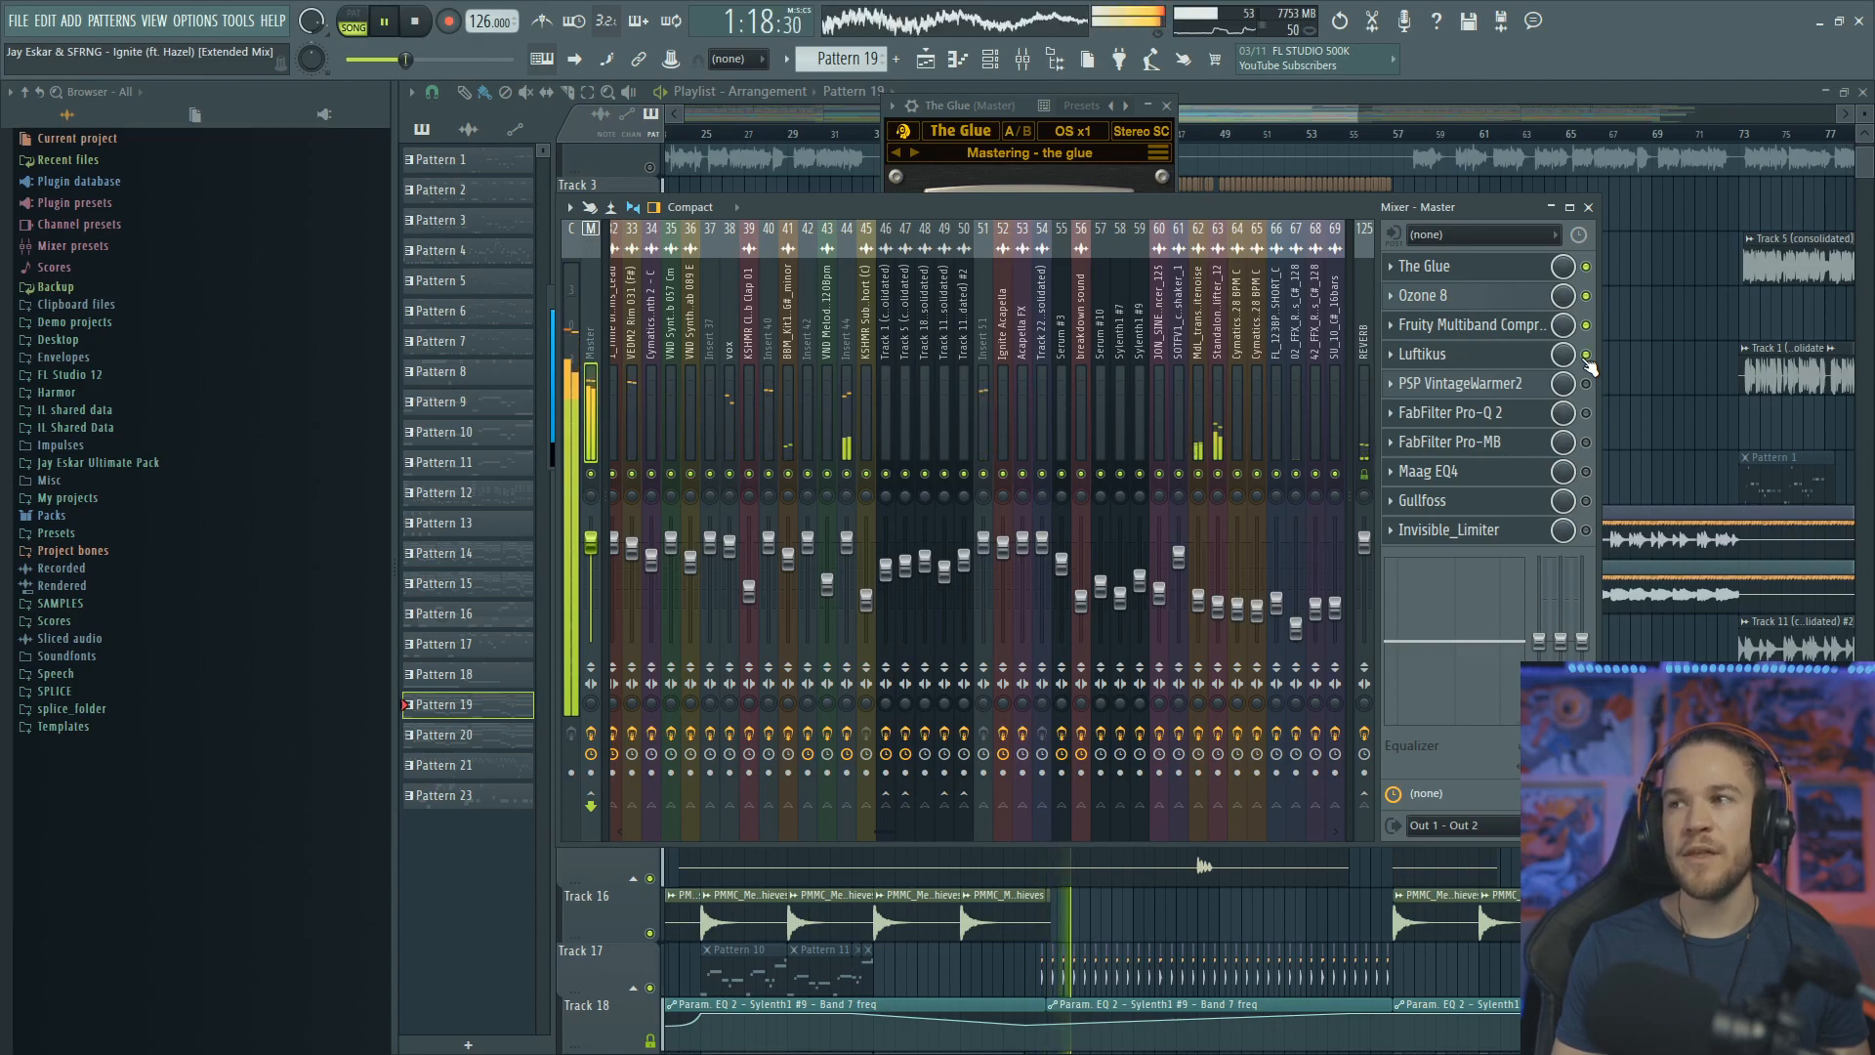
left_click(1586, 356)
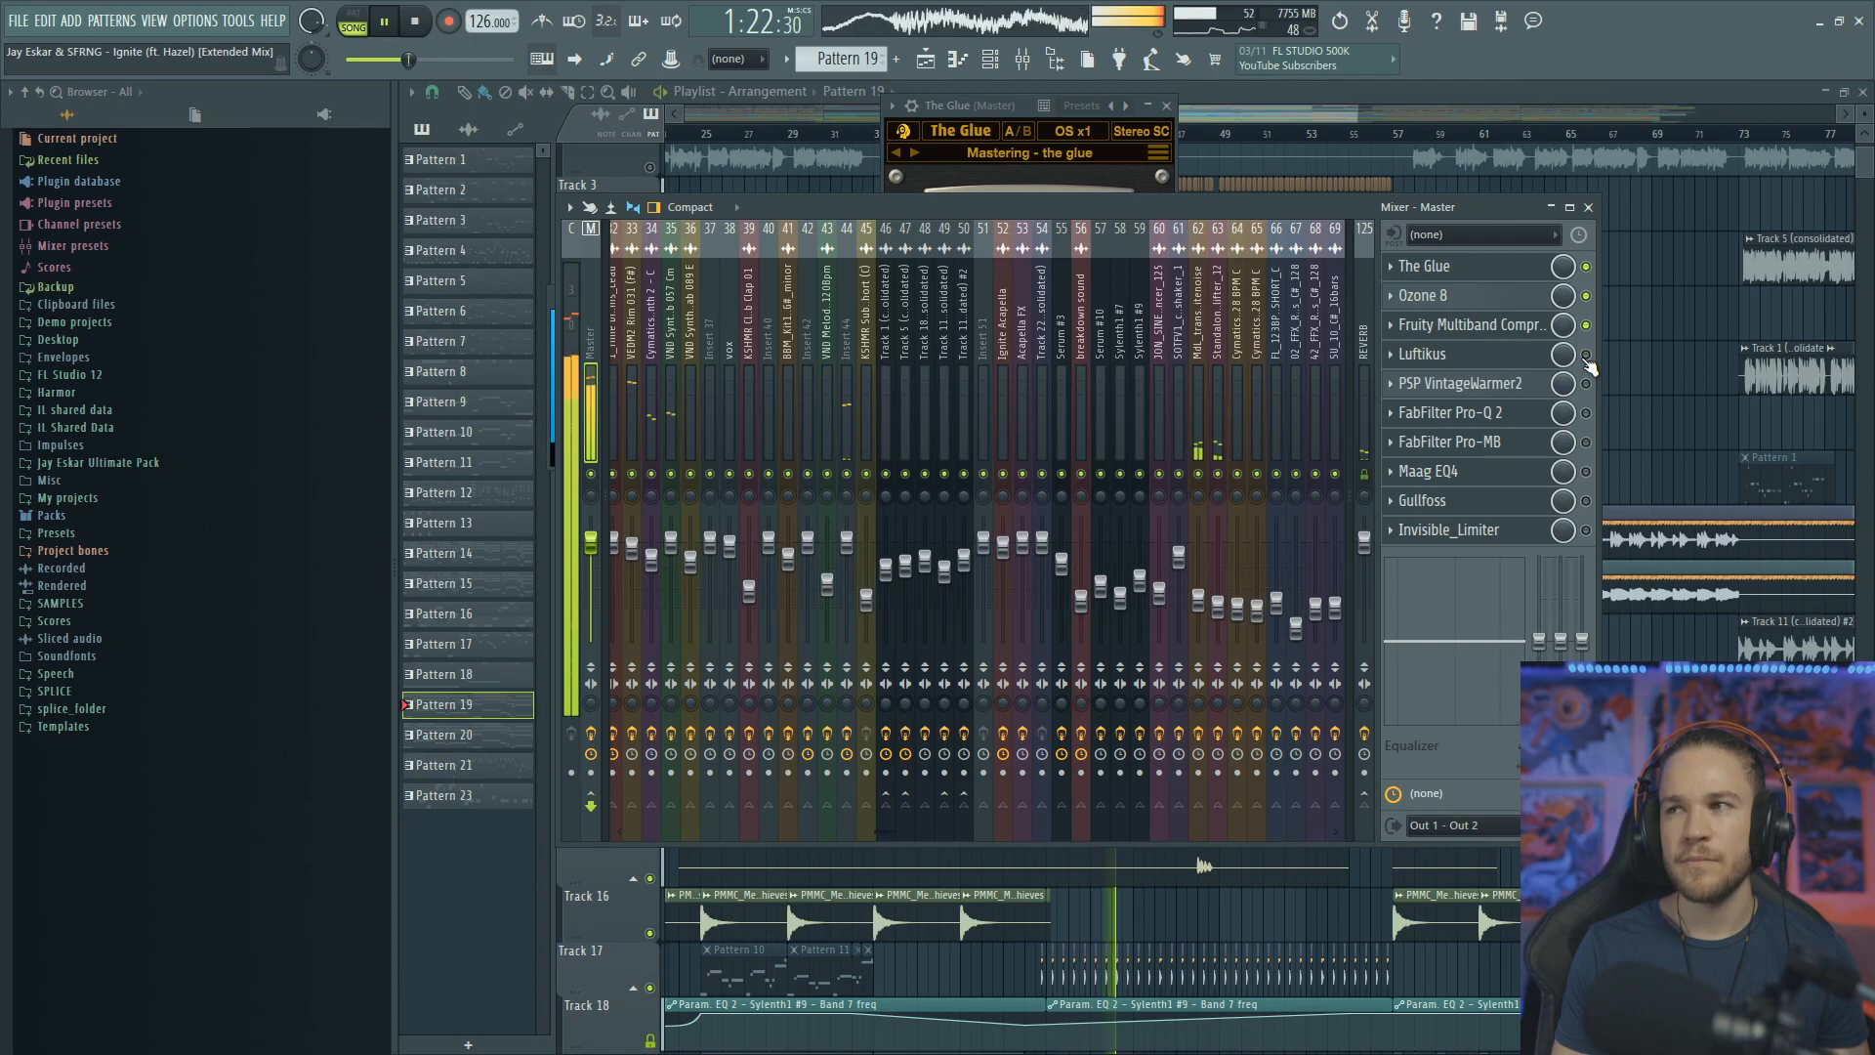
key("space")
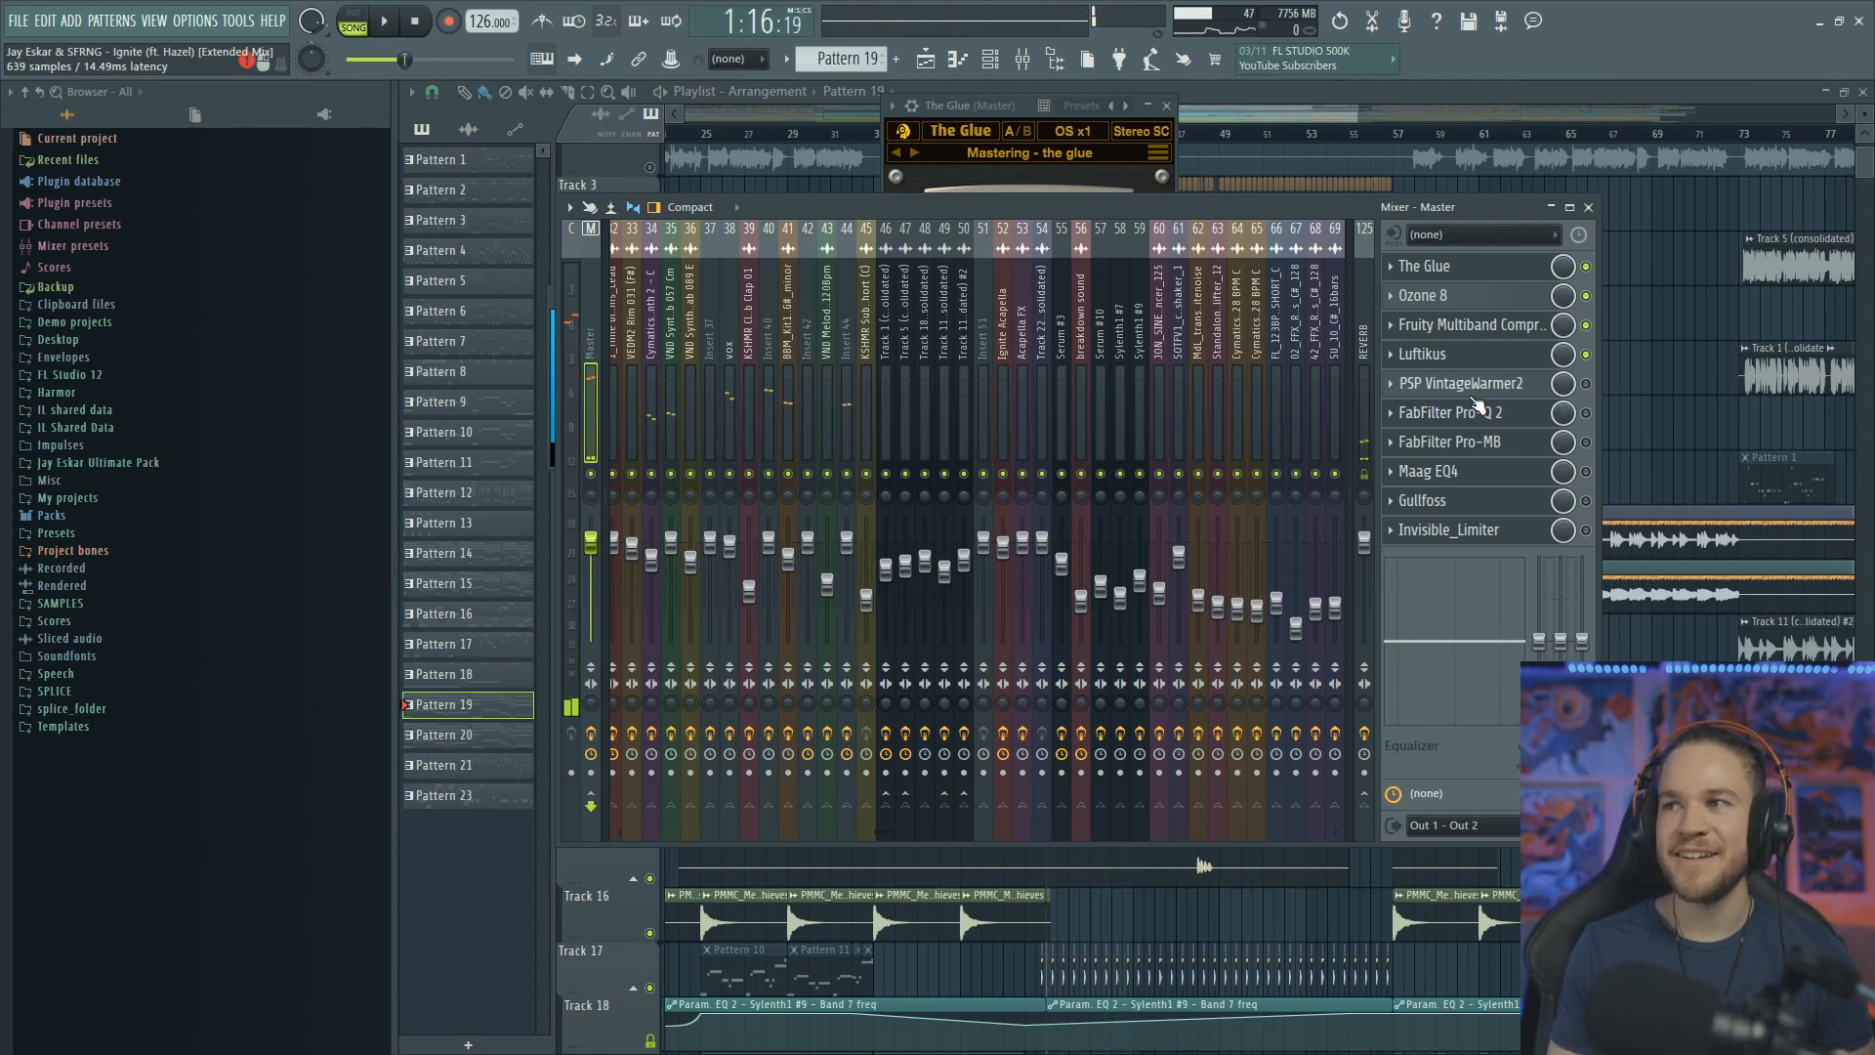
Open PSP VintageWarmer2, switch it on in the master chain during playback to hear its effect, and stop the song
left_click(1460, 384)
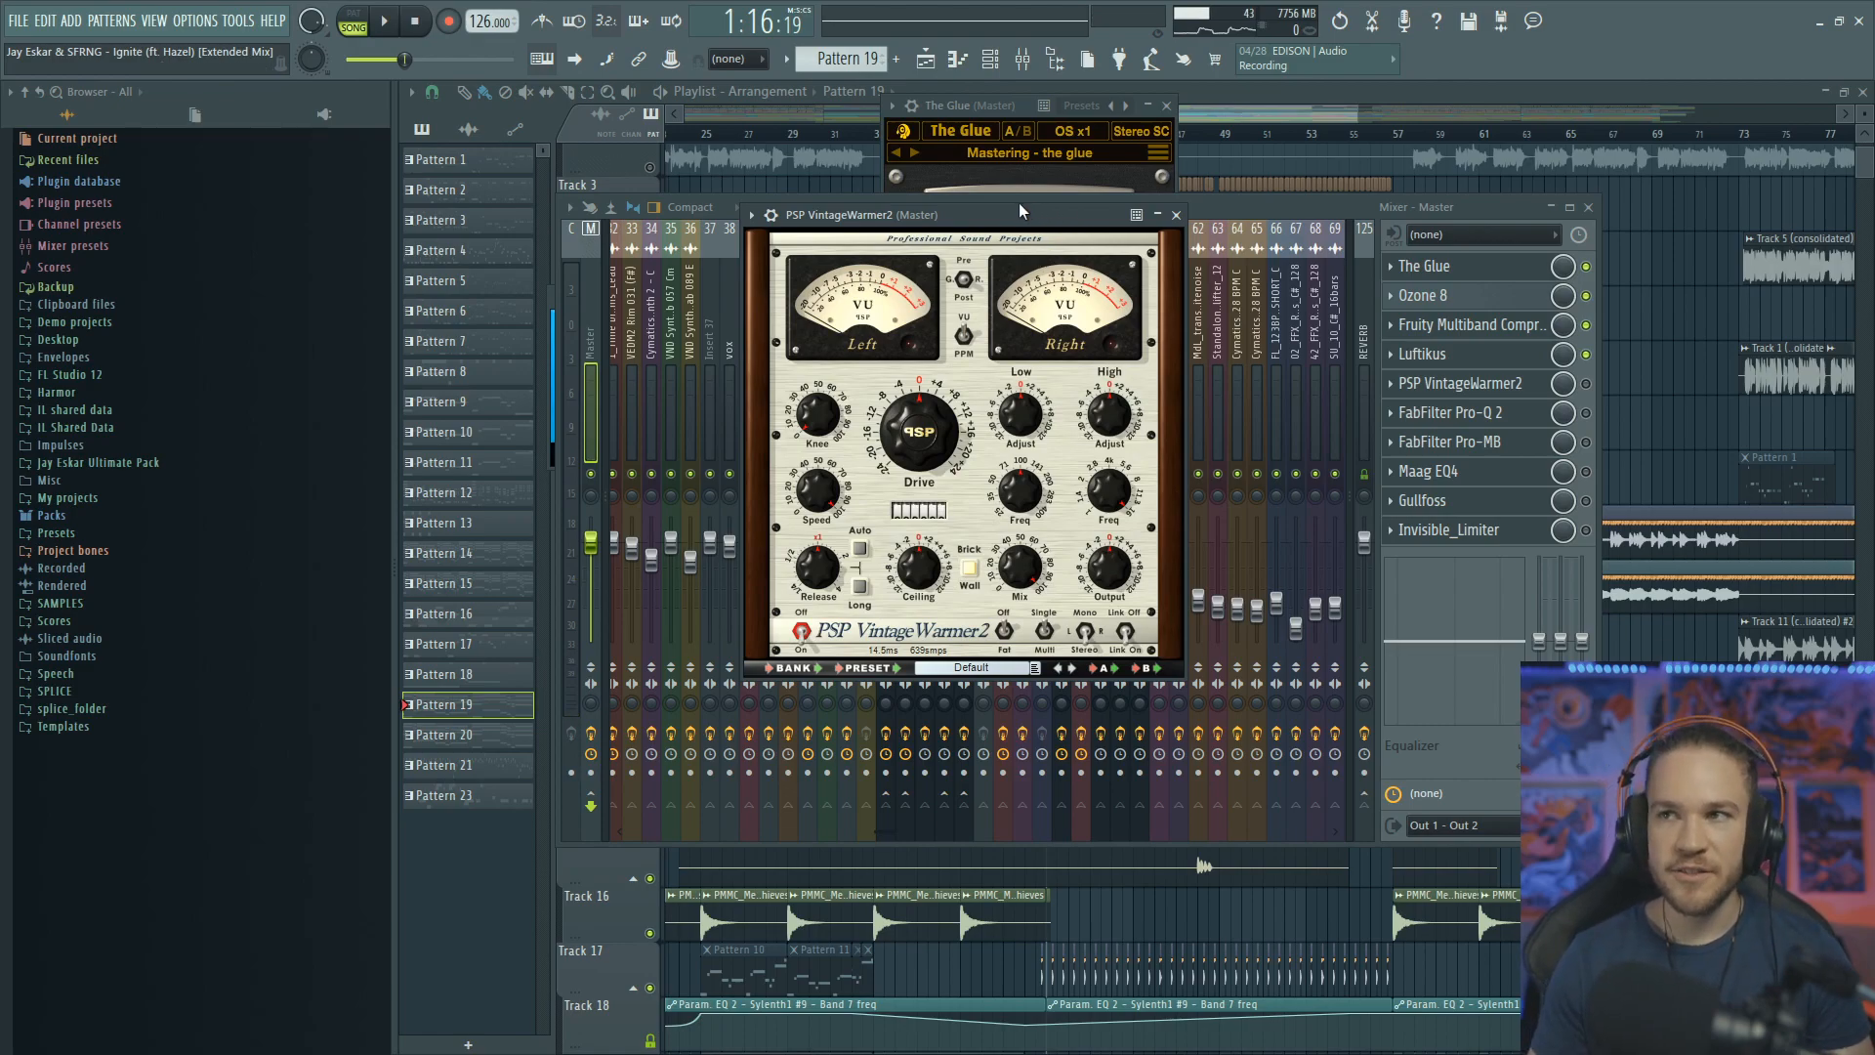
left_click(971, 566)
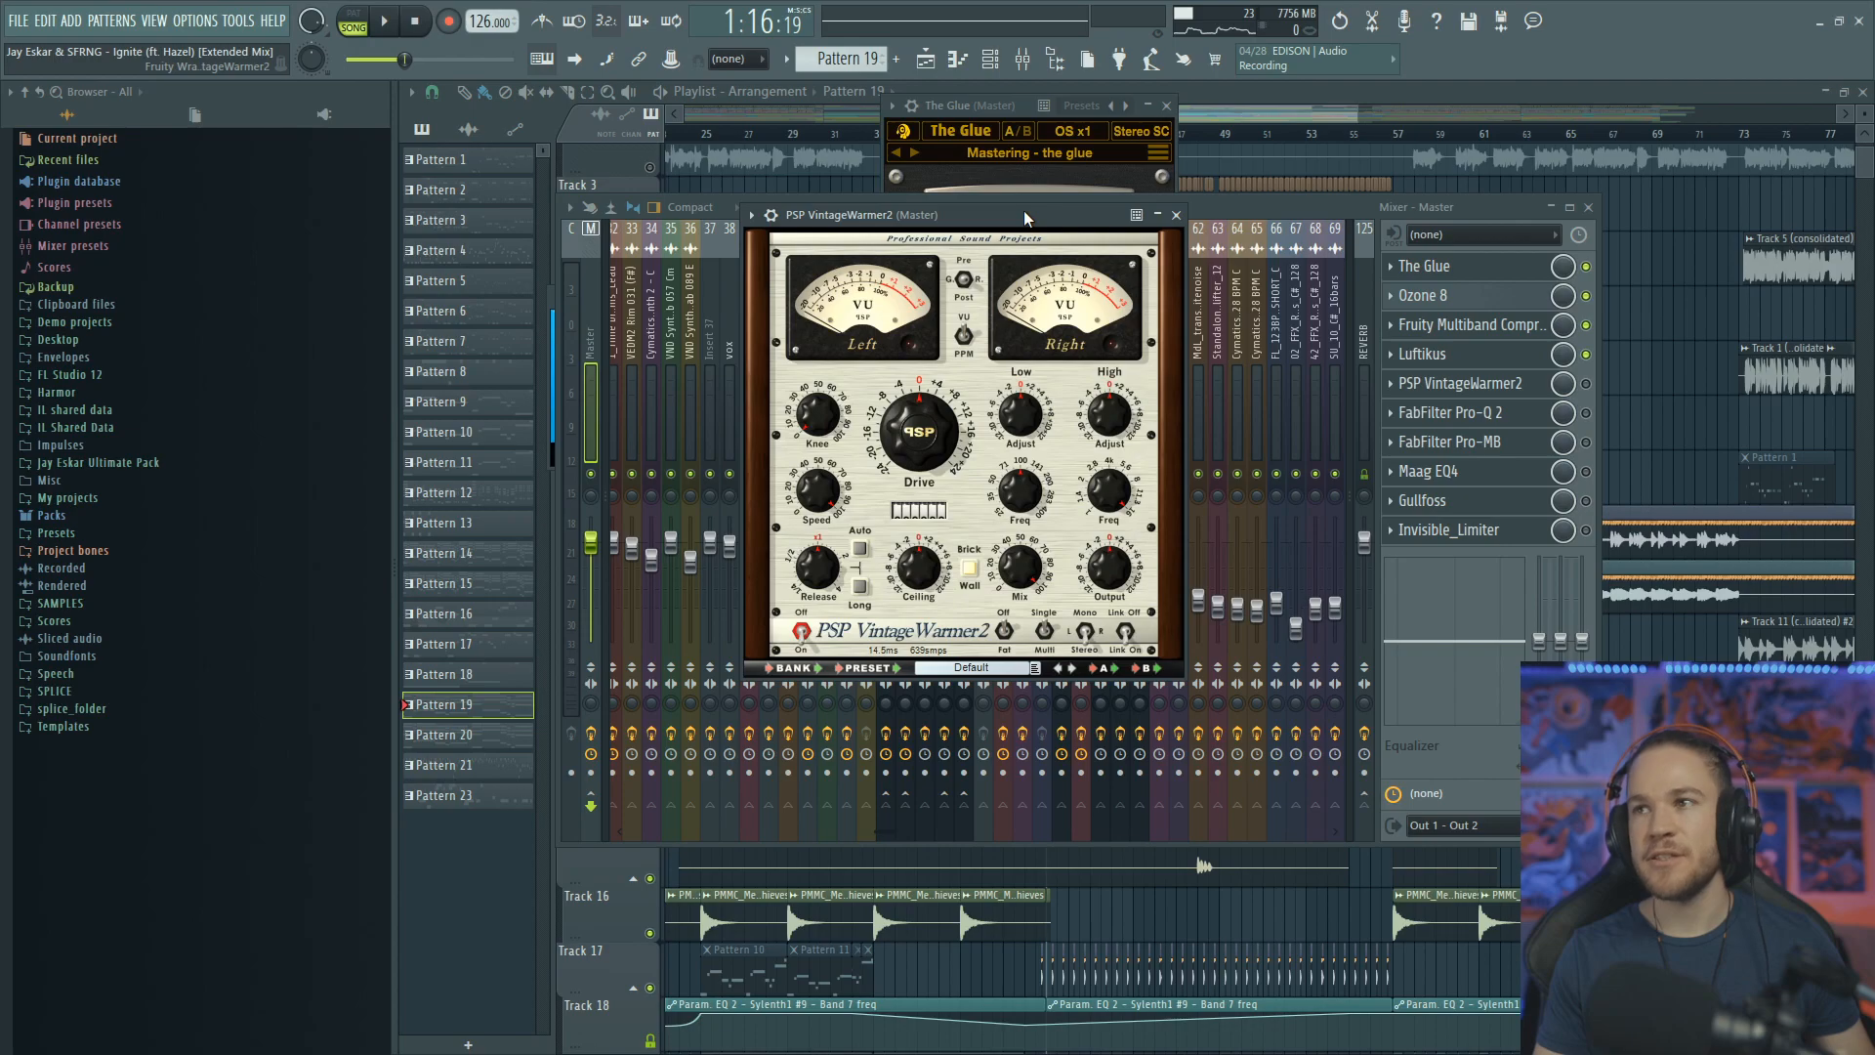
left_click_drag(1024, 209, 1033, 204)
key("space")
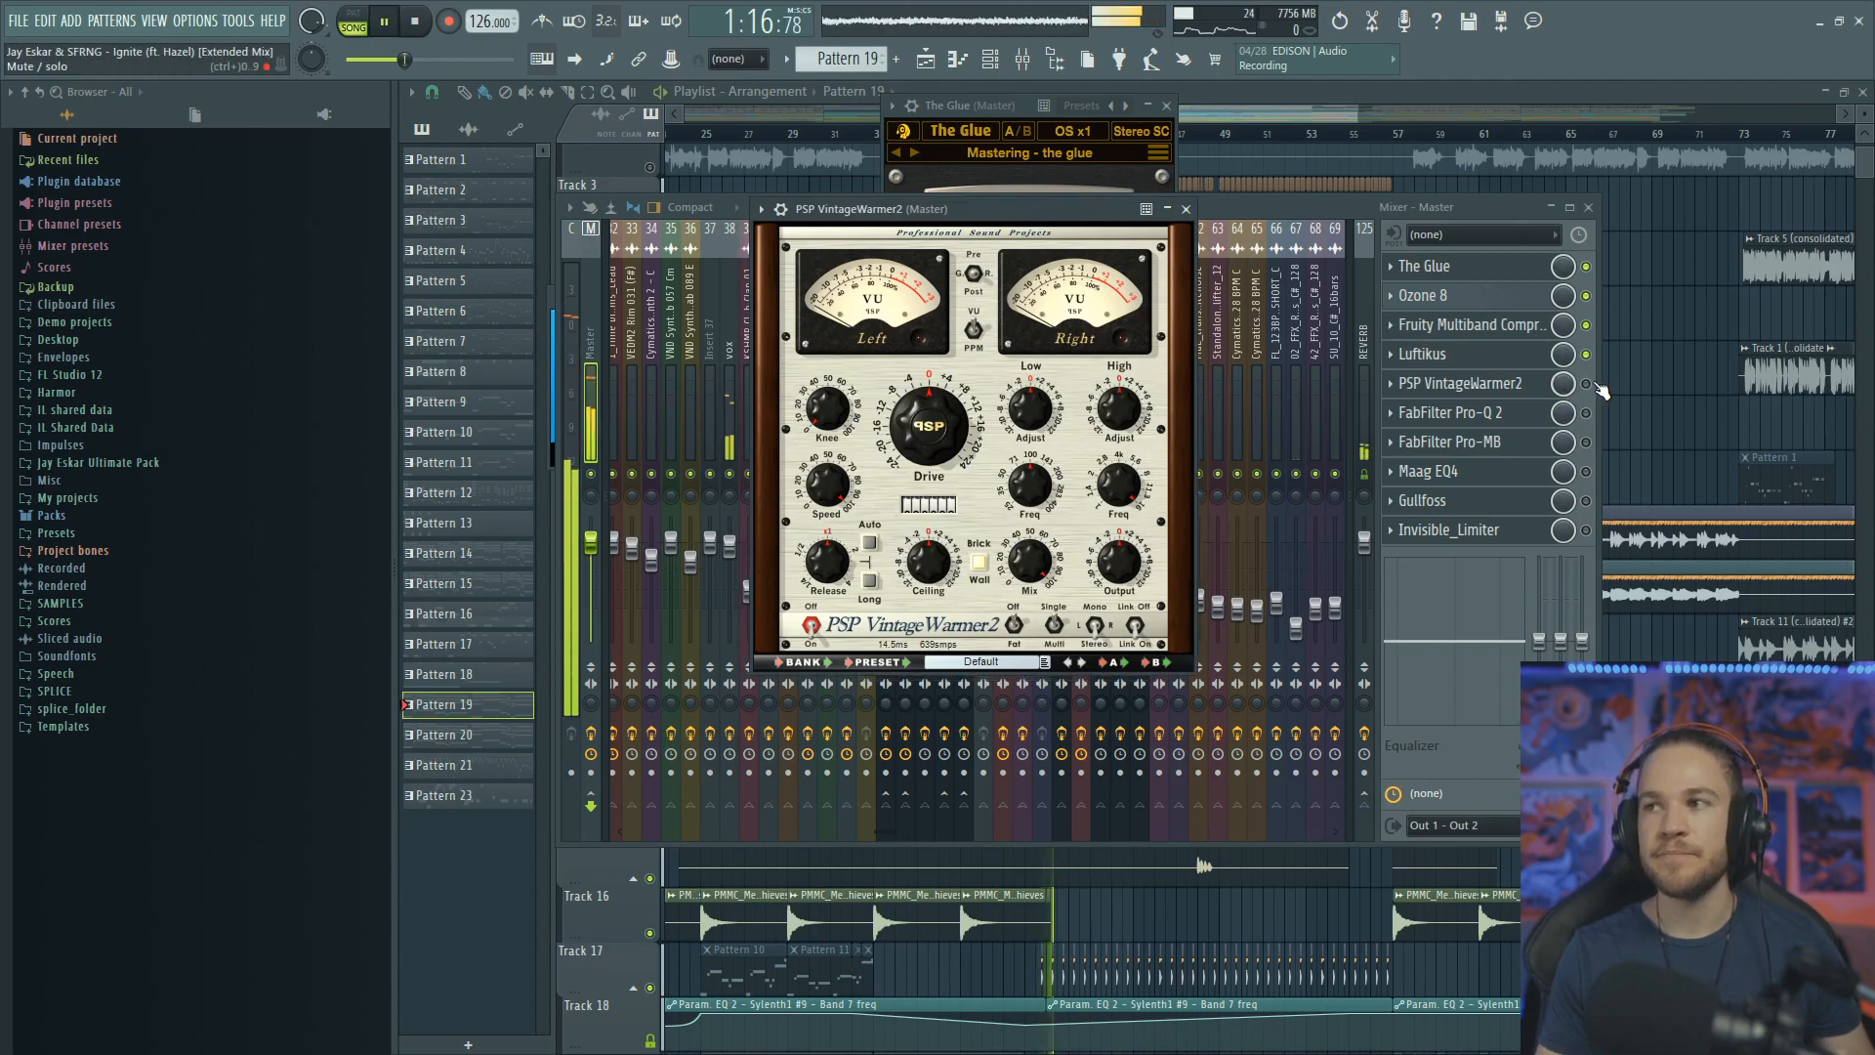
left_click(1585, 383)
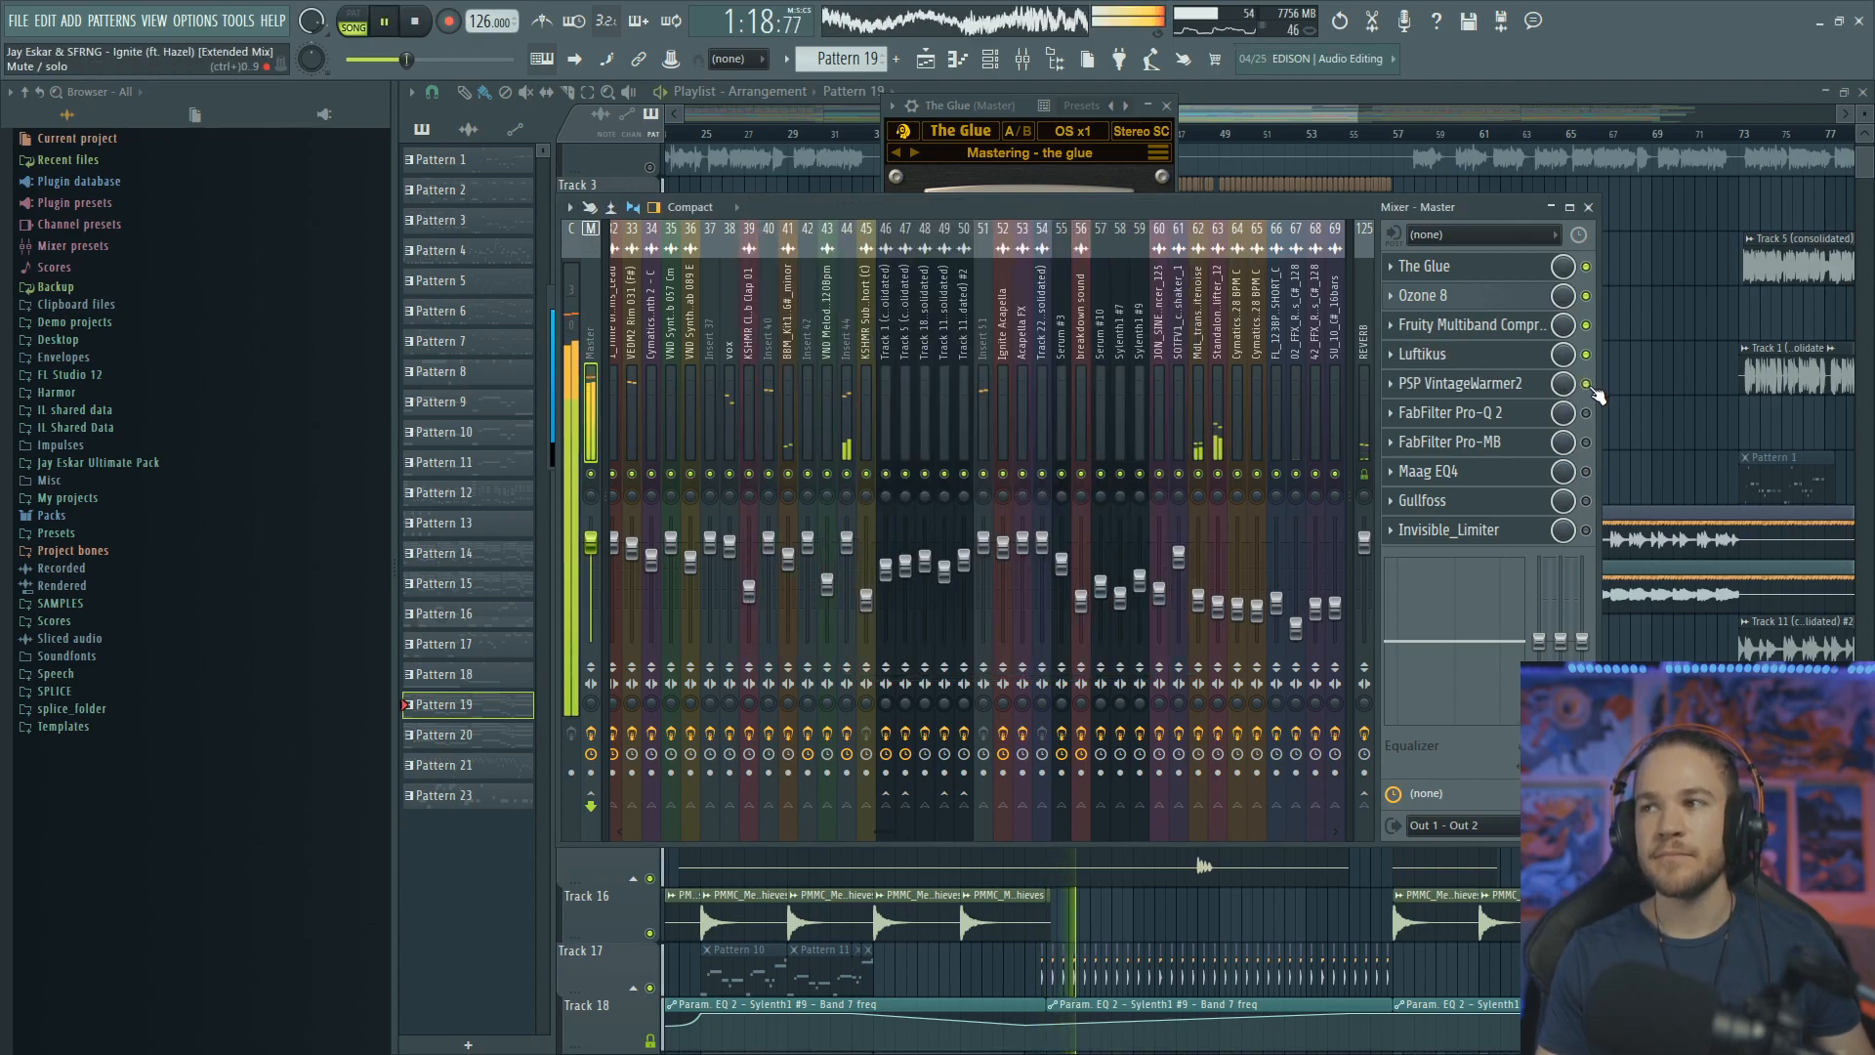
key("space")
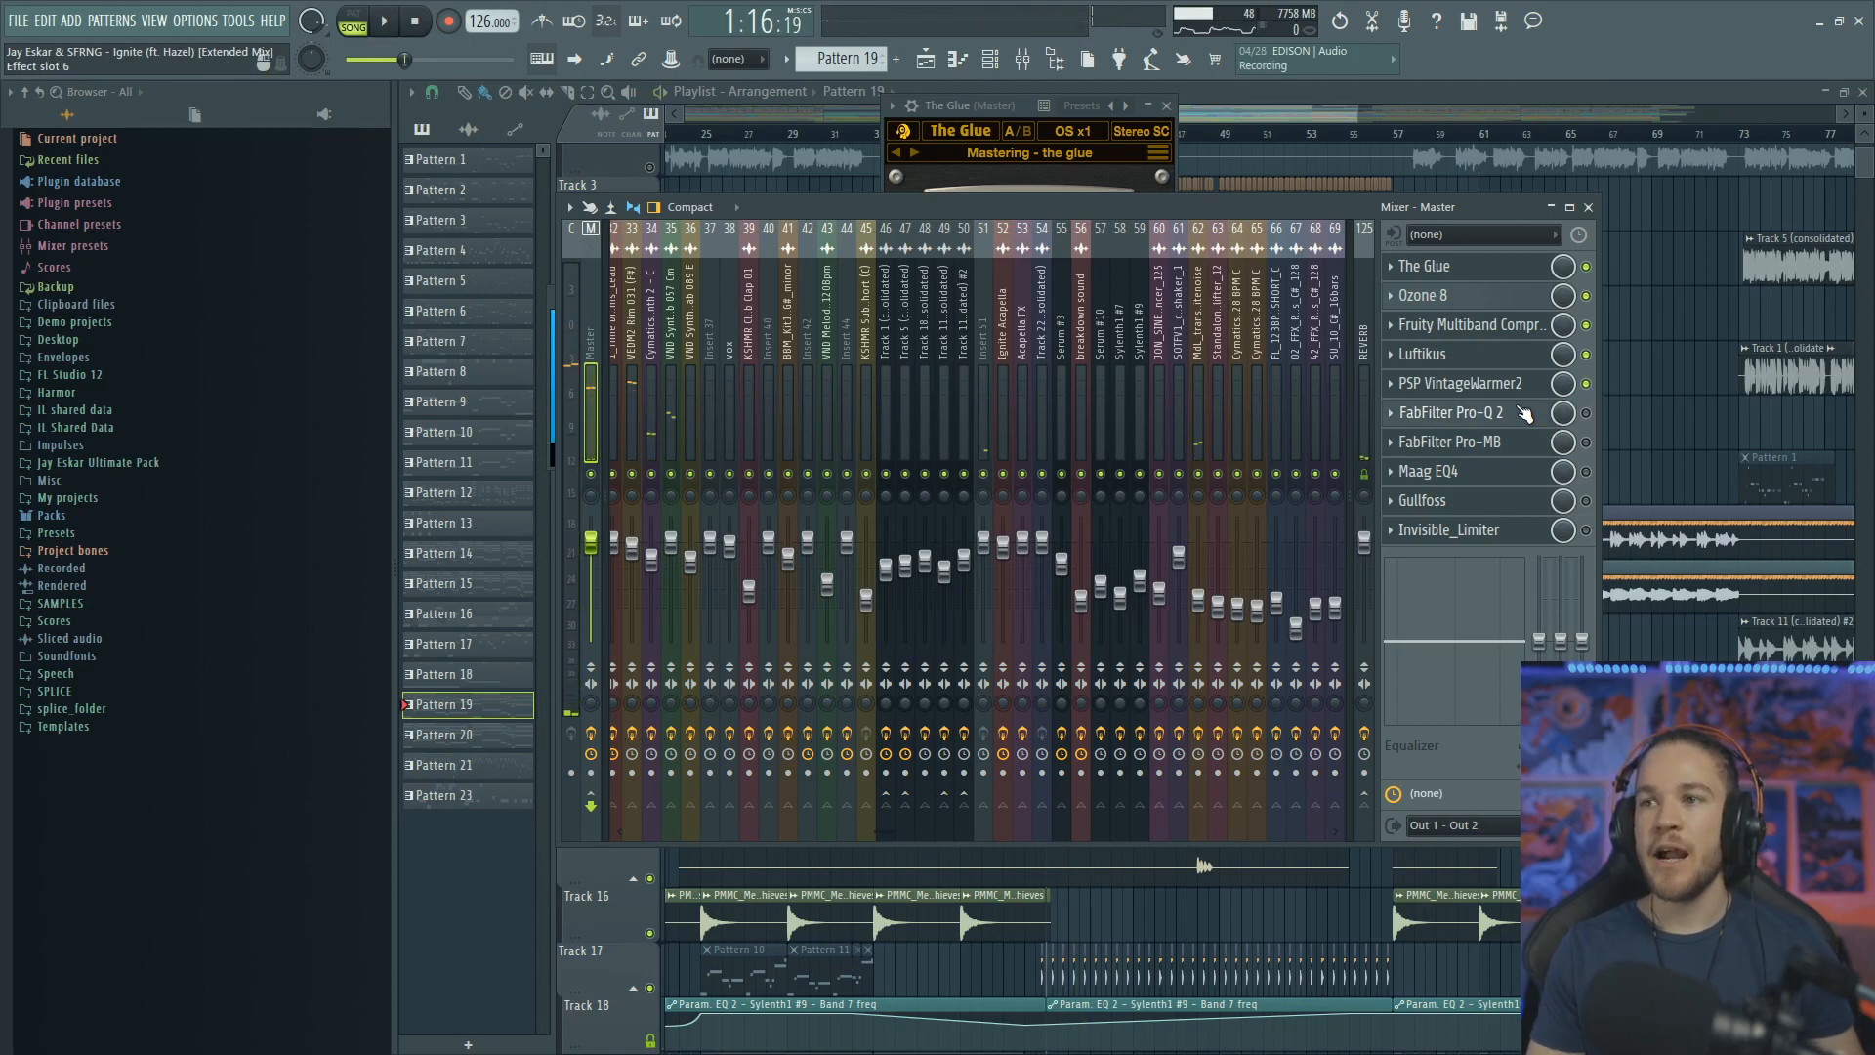
Switch on FabFilter Pro-Q 2 in the master chain and open it to examine its EQ curve
left_click(1523, 414)
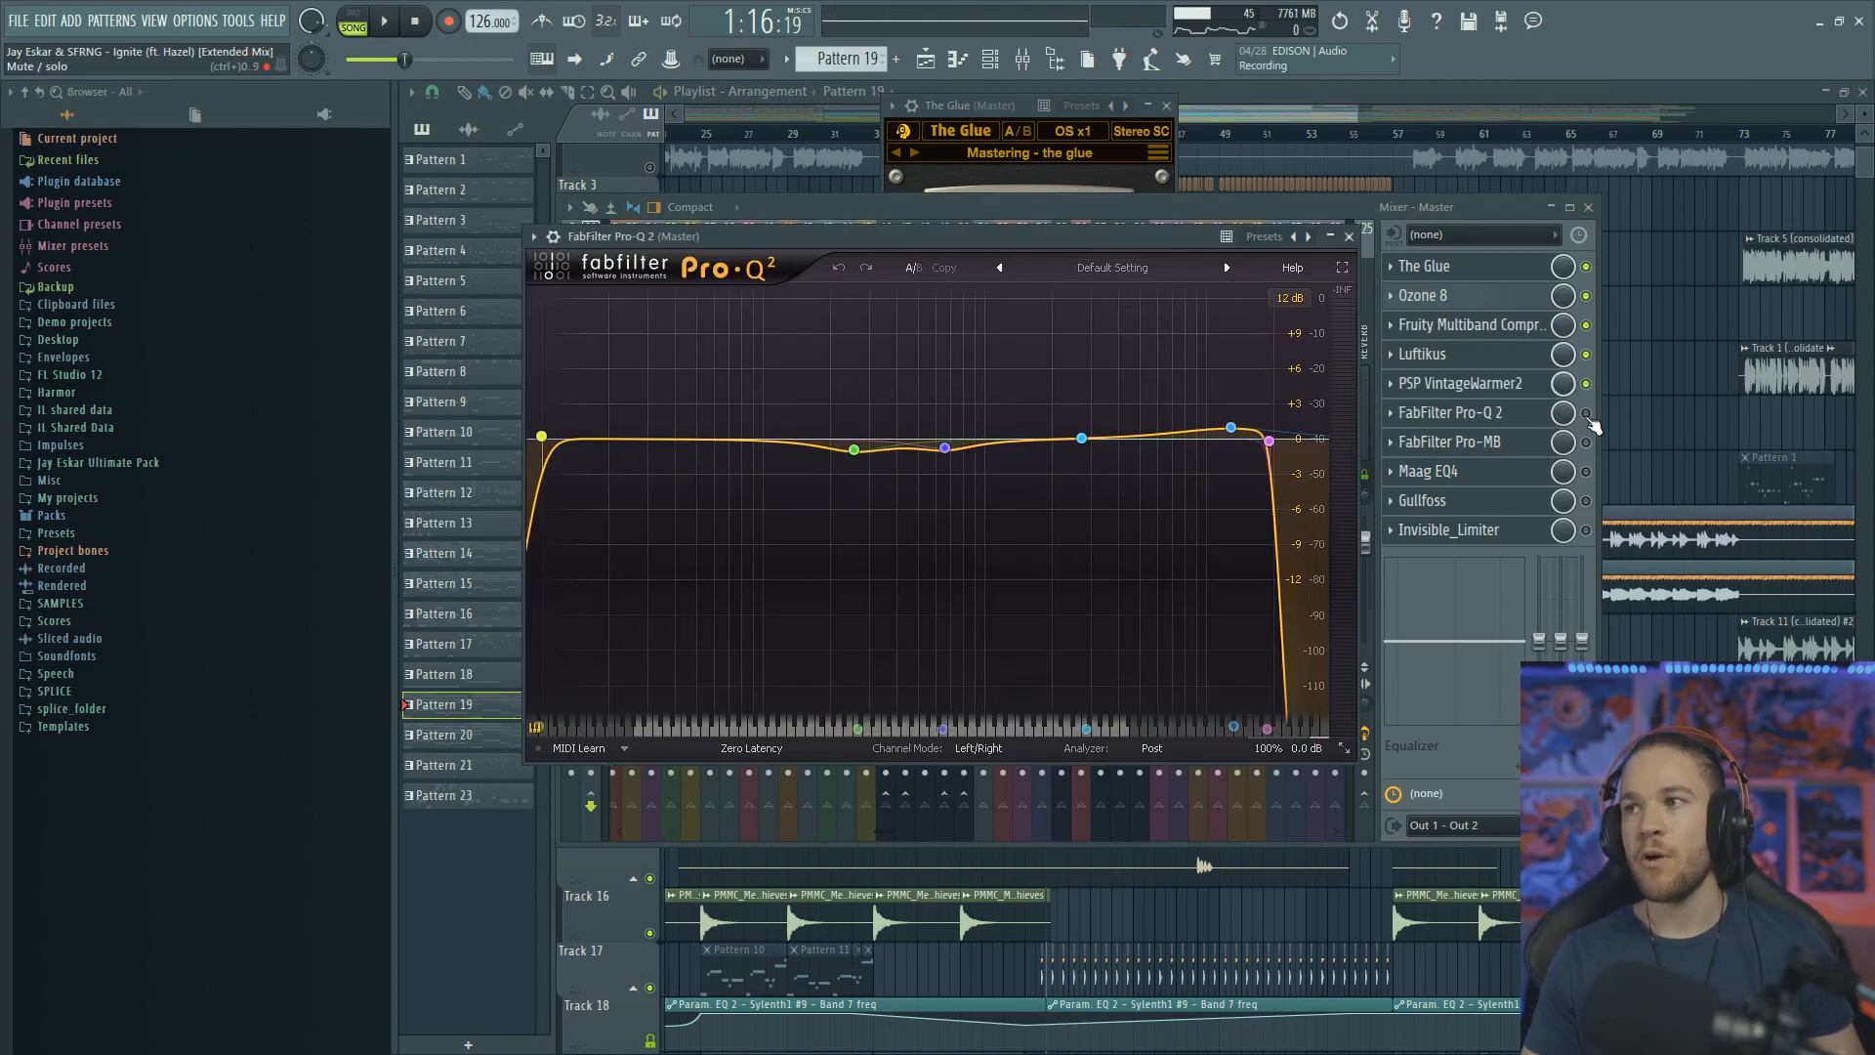
left_click(1523, 414)
left_click(1523, 414)
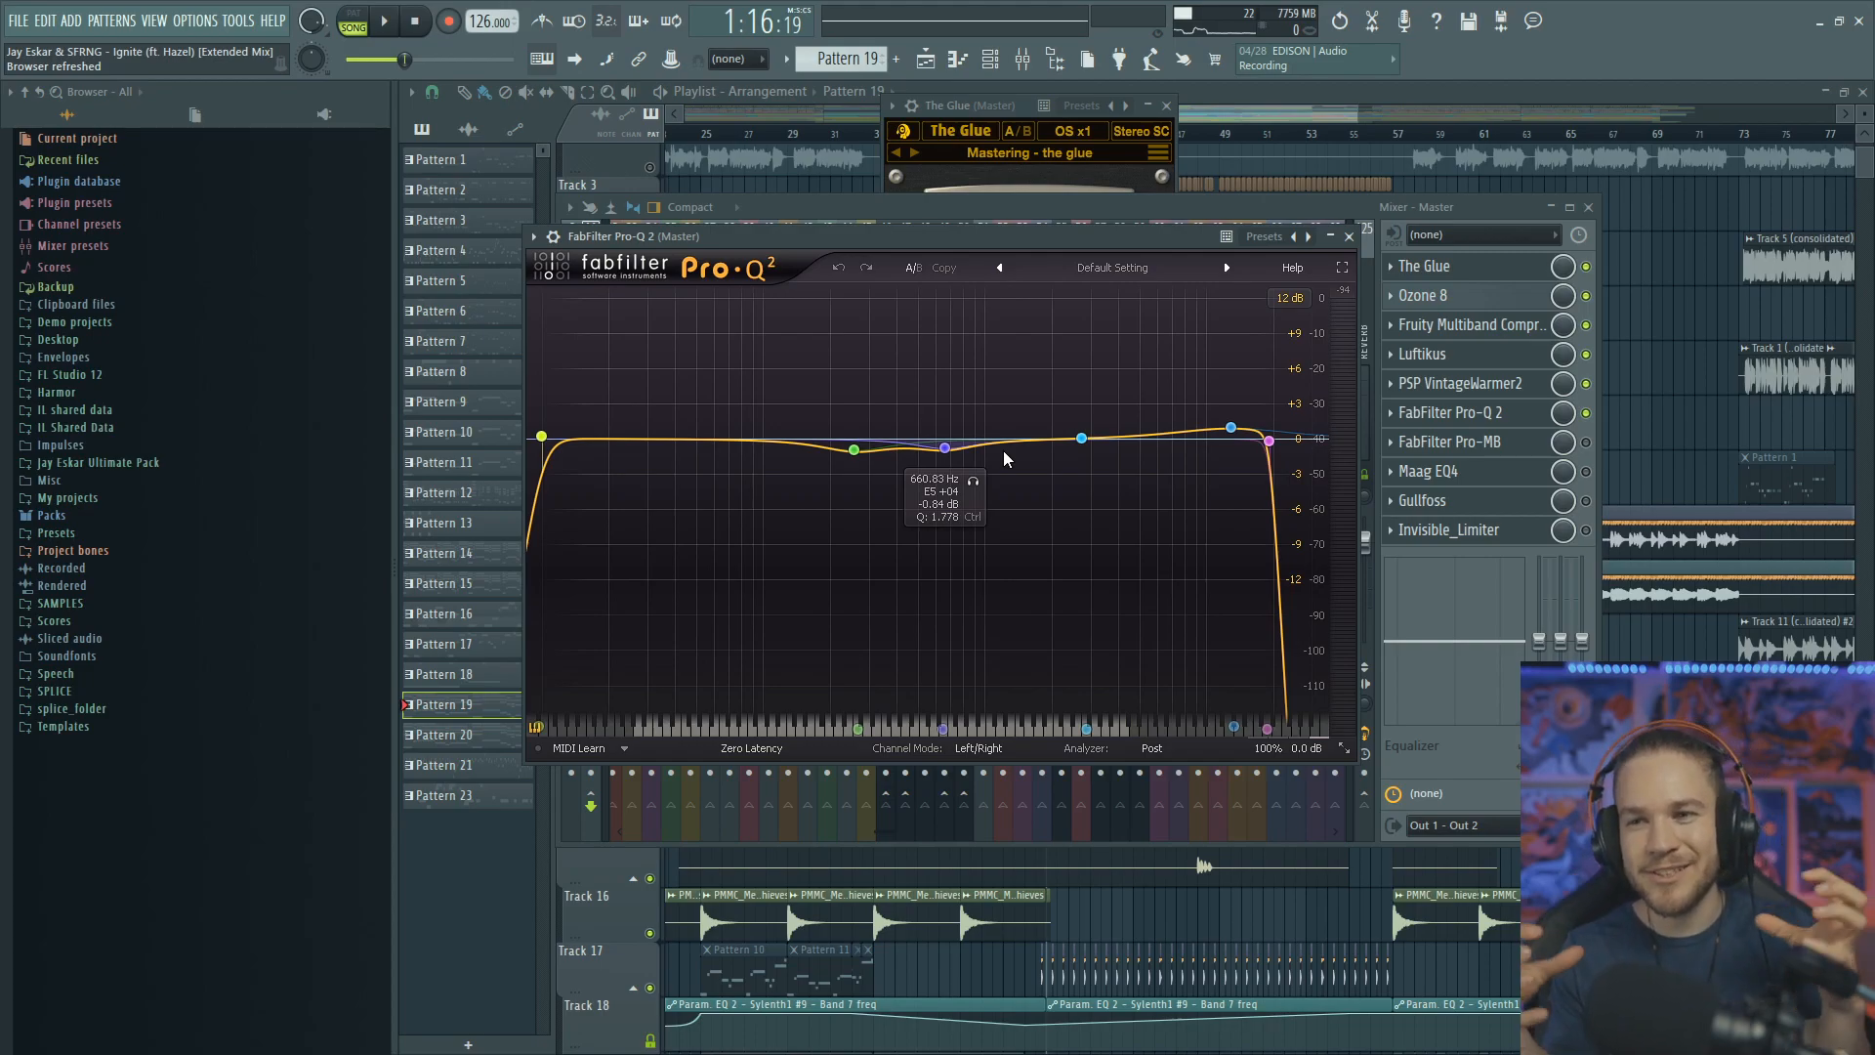
left_click_drag(1050, 242, 1069, 222)
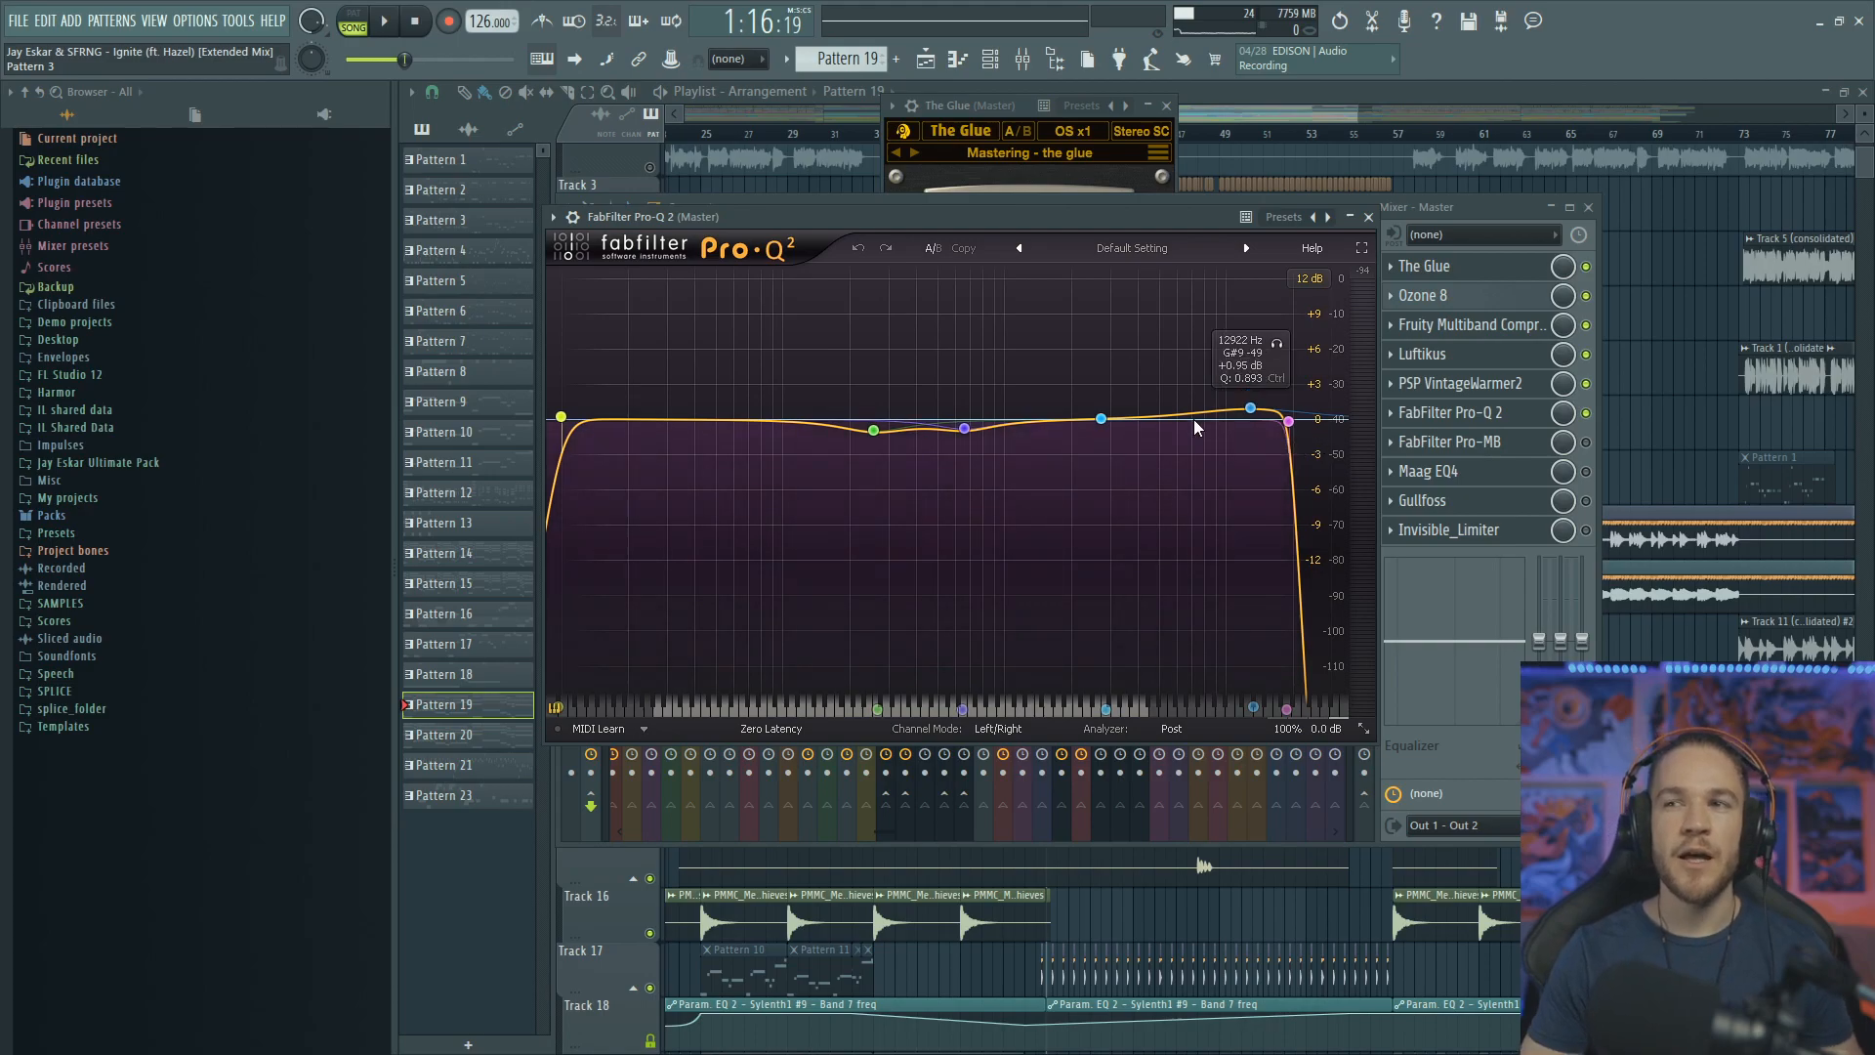
left_click_drag(1063, 217, 1096, 239)
Play the song with Pro-Q 2 bypassed and re-enabled, stop it, and check the EQ window before closing it
left_click(1587, 412)
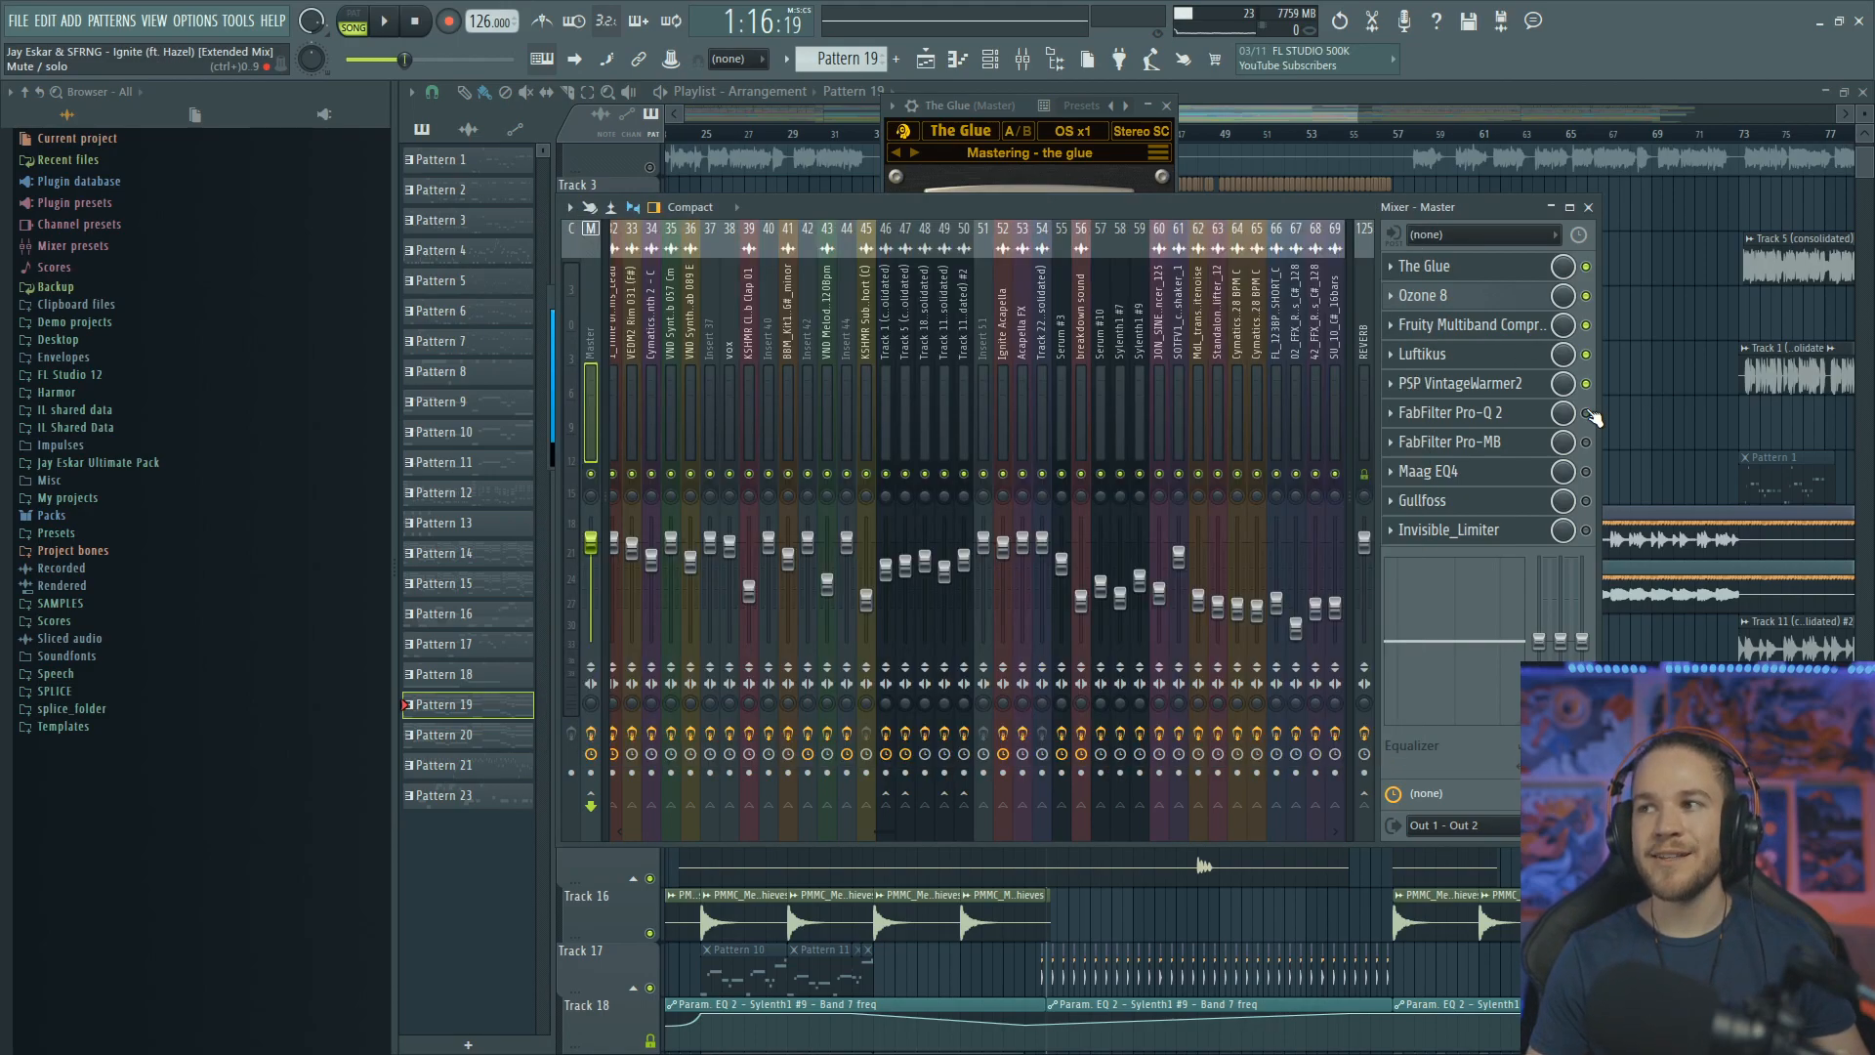
key("space")
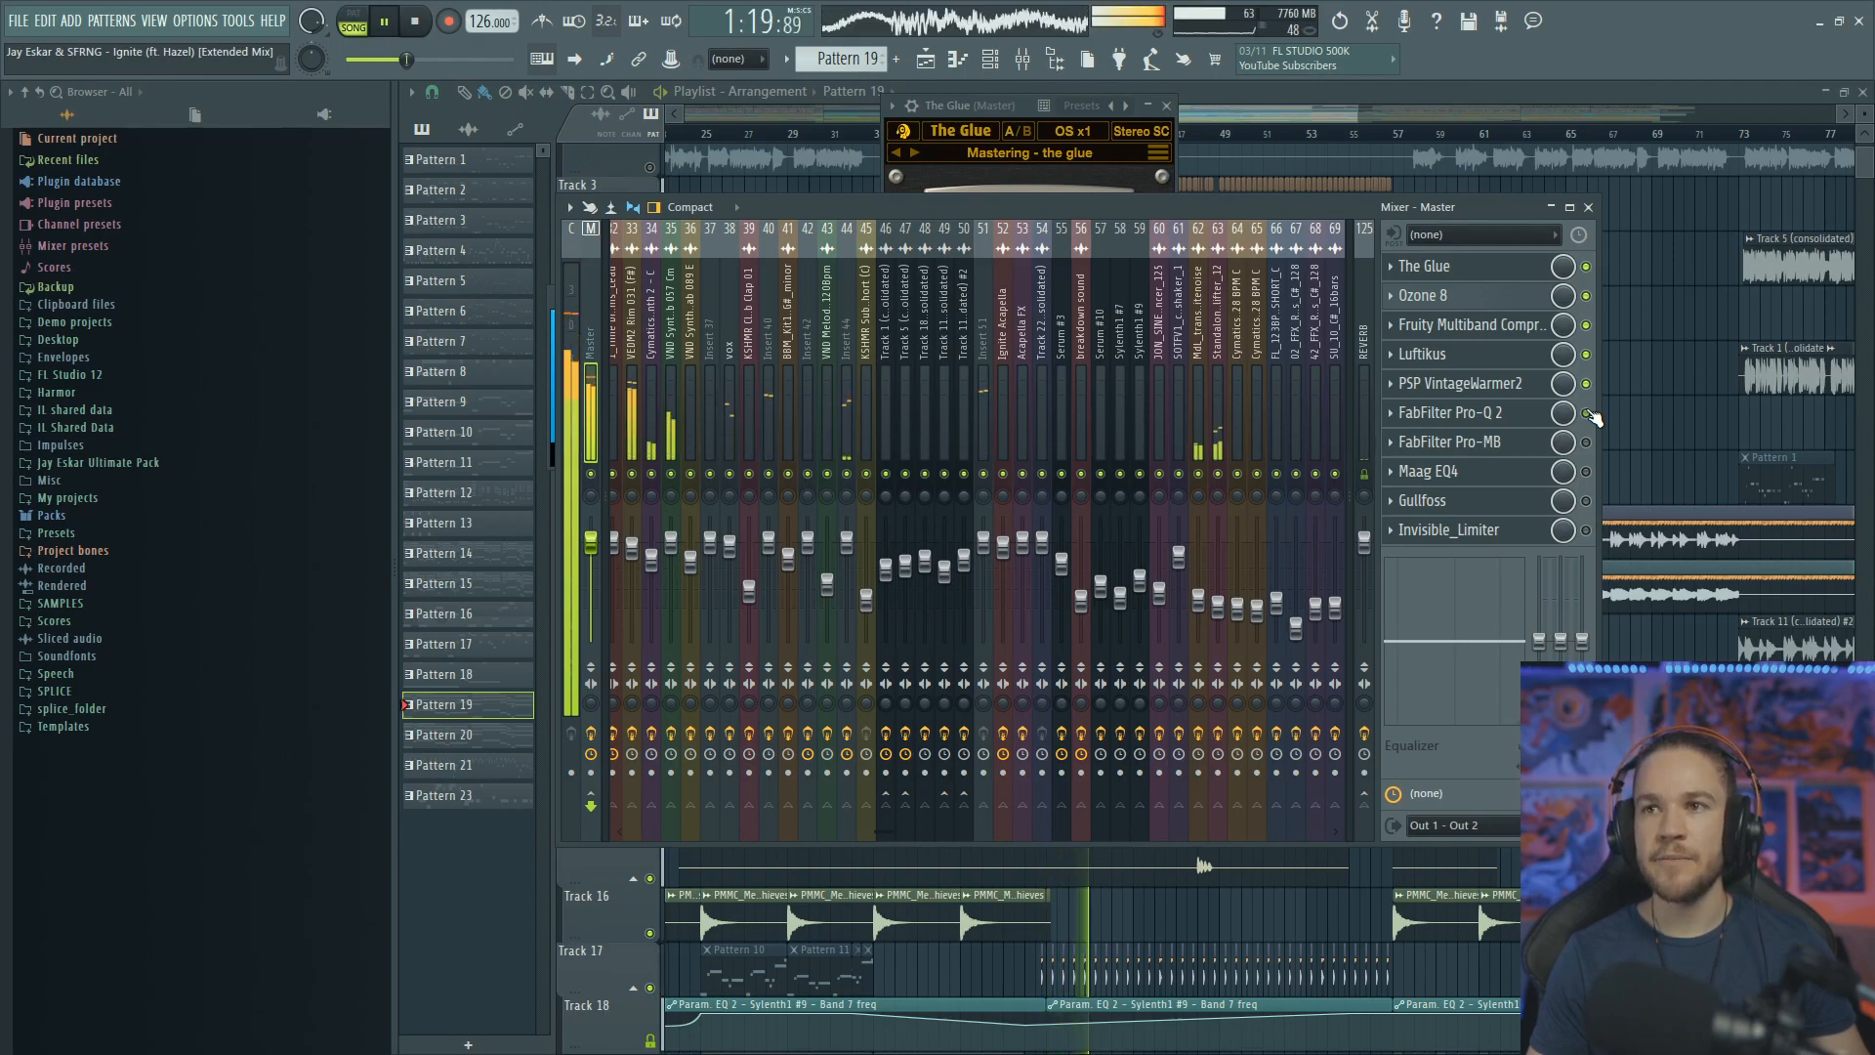
left_click(1586, 412)
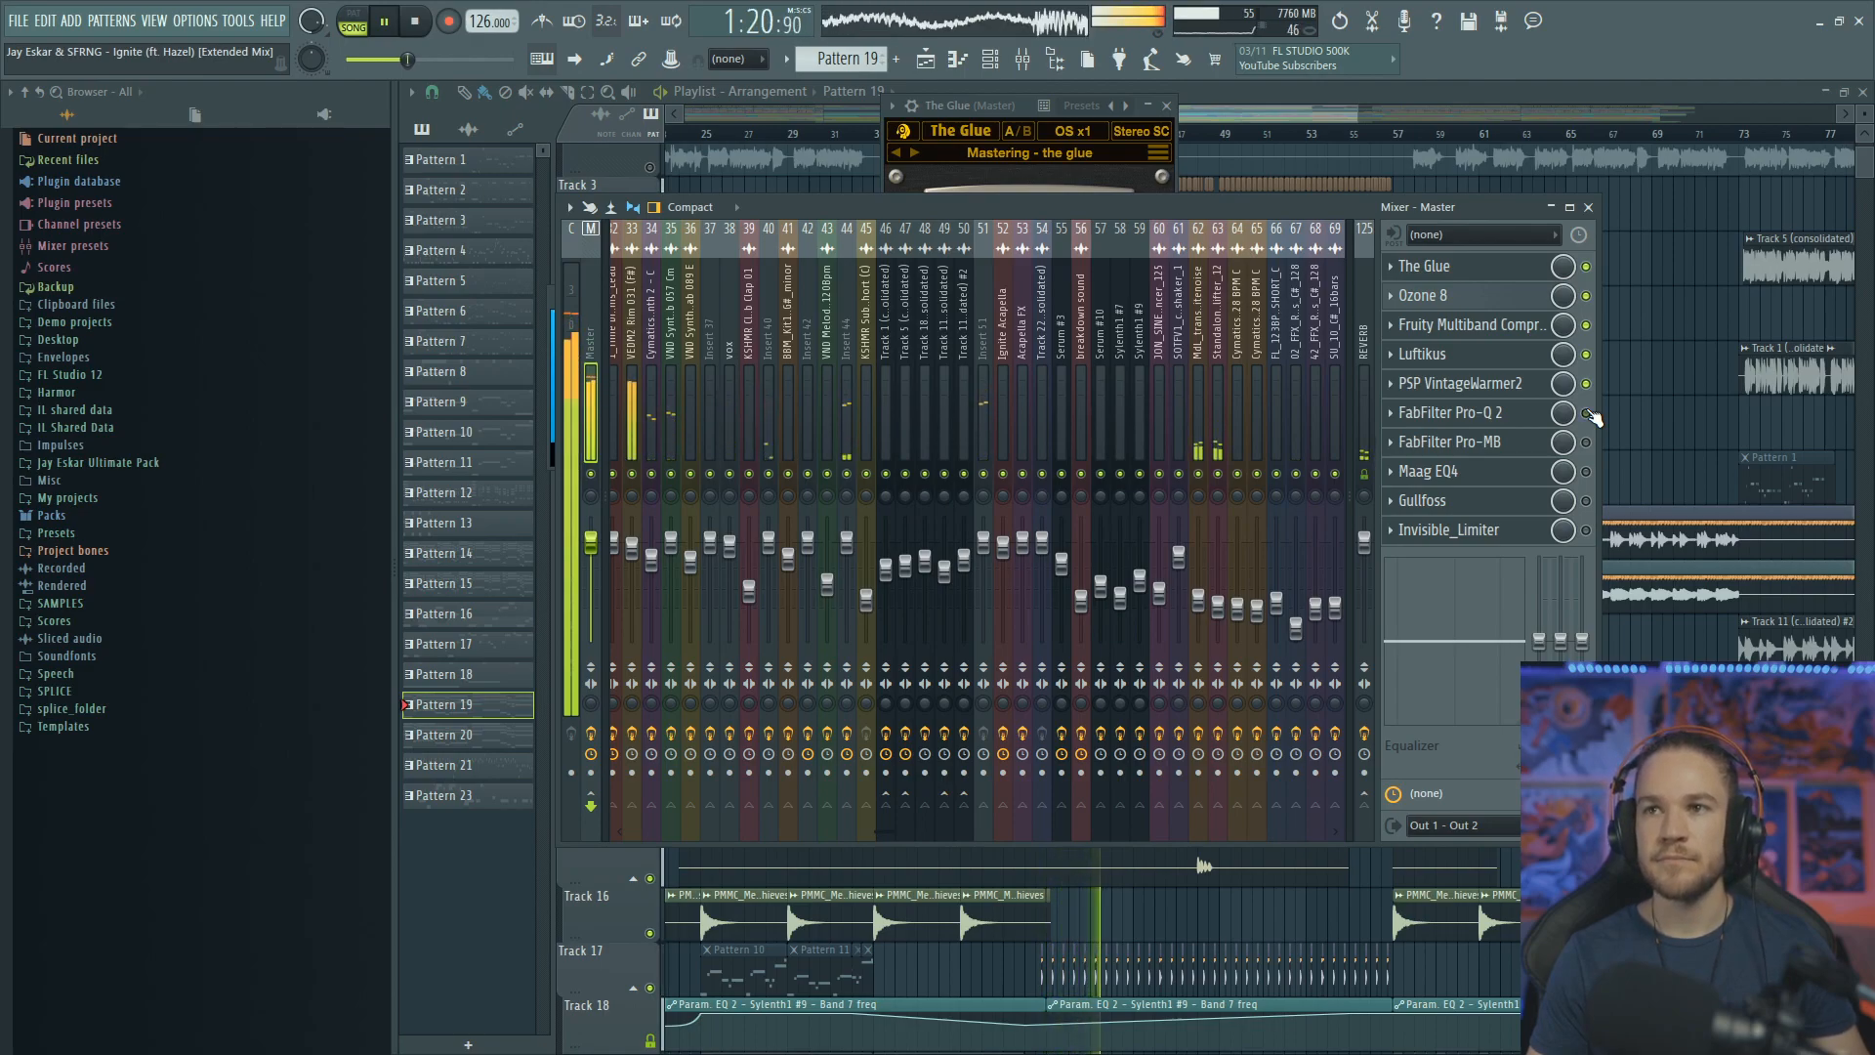
key("space")
left_click(1519, 418)
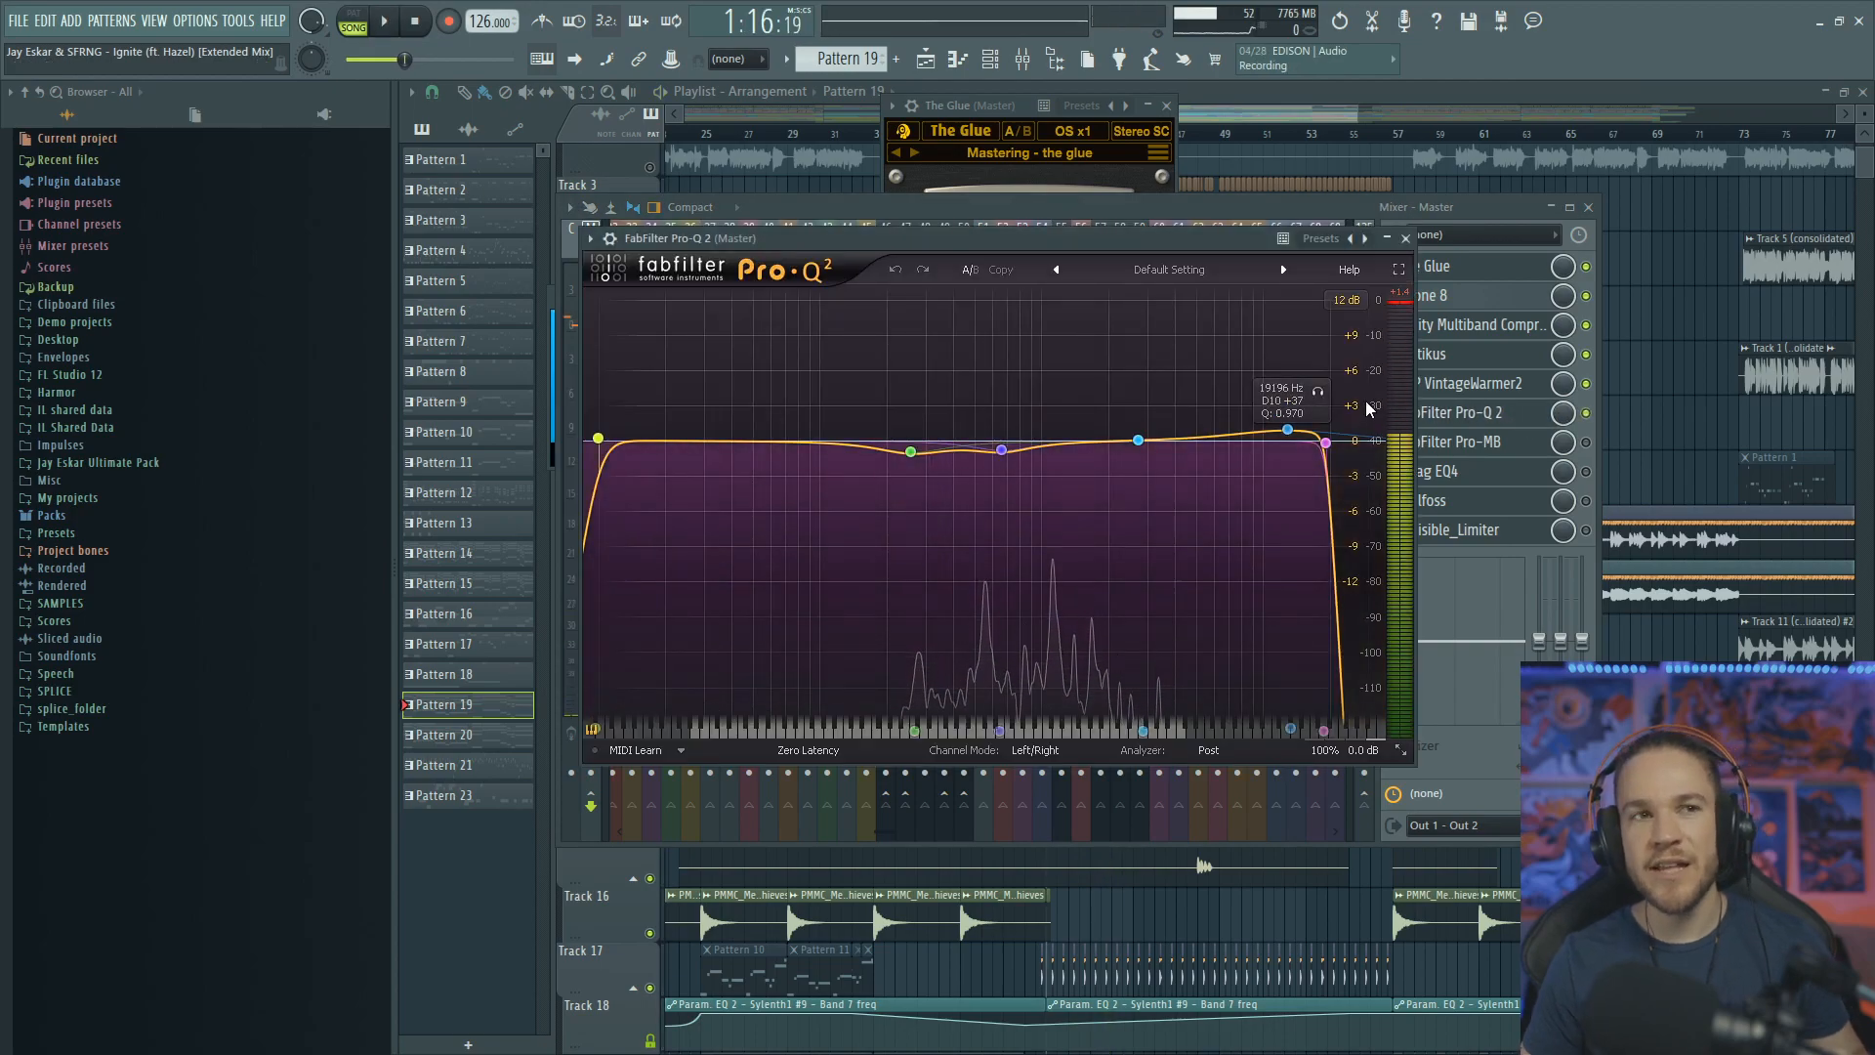
left_click(1405, 238)
Switch on FabFilter Pro-MB in the master chain and open its window
left_click(1586, 442)
left_click(1491, 424)
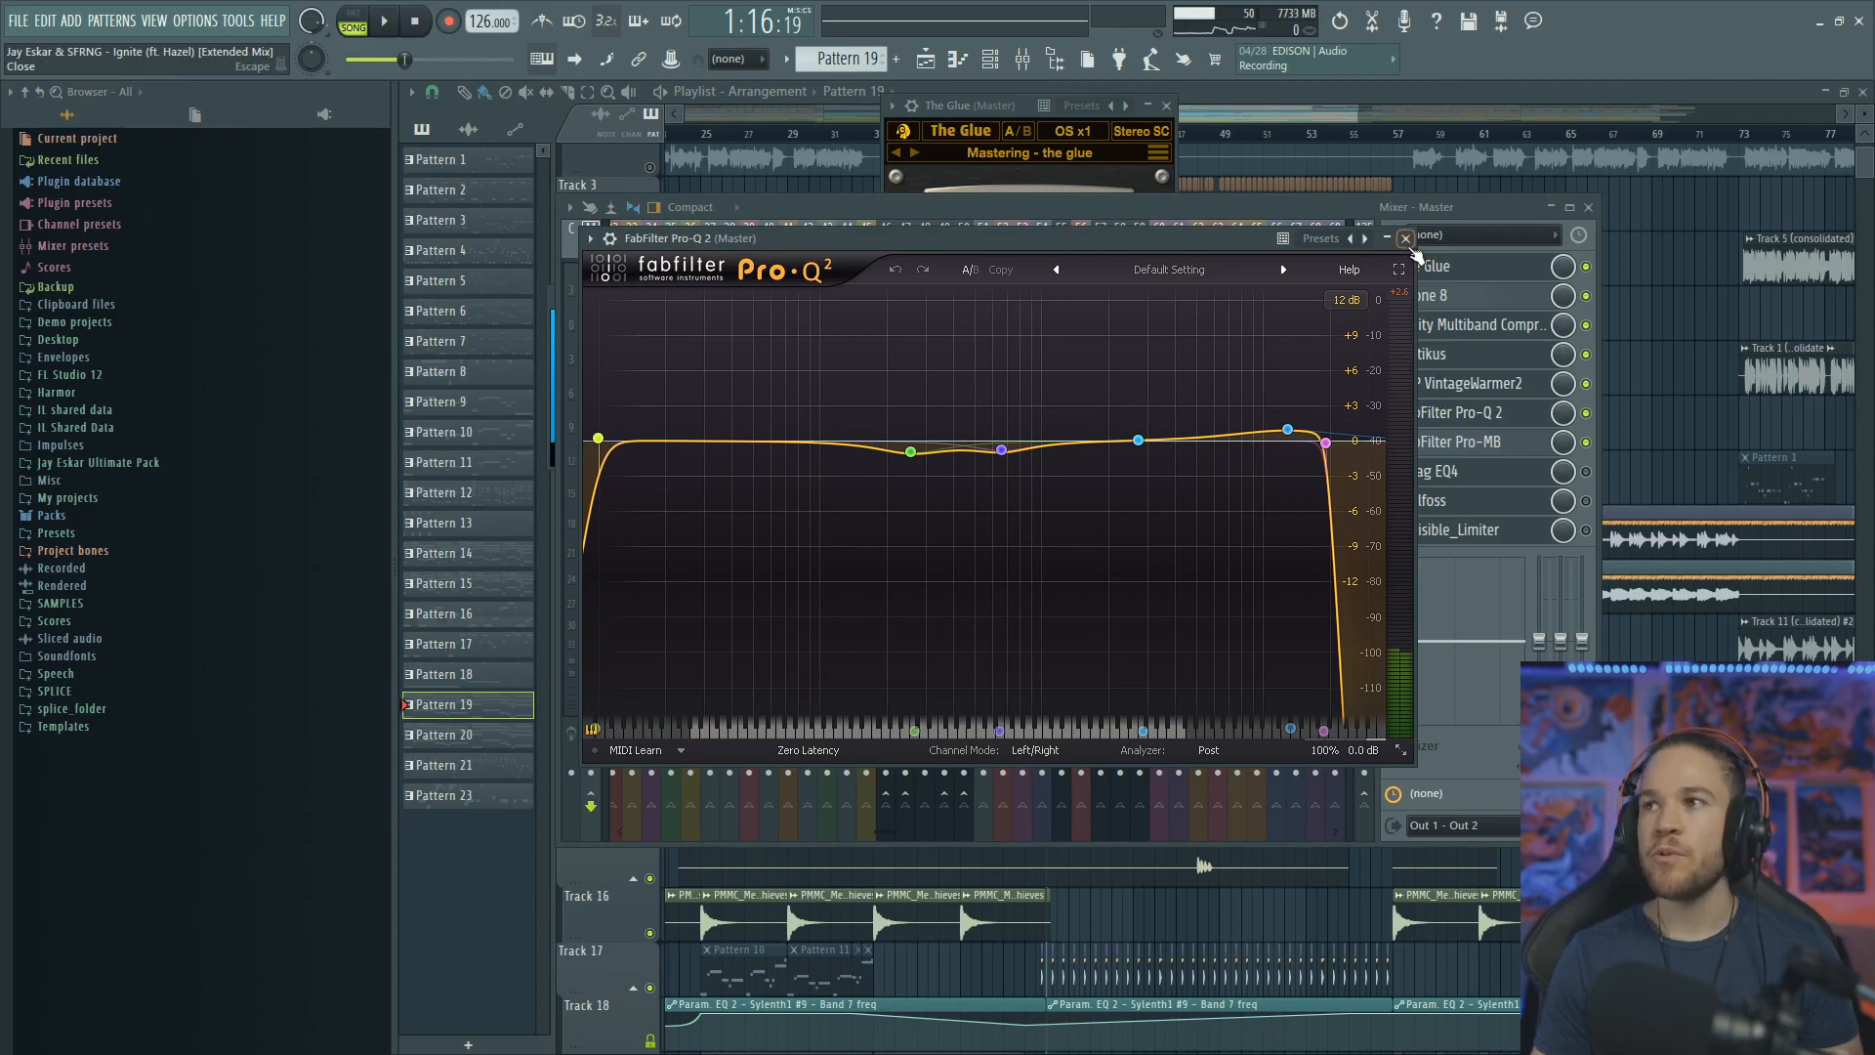
left_click(1465, 412)
left_click(1501, 454)
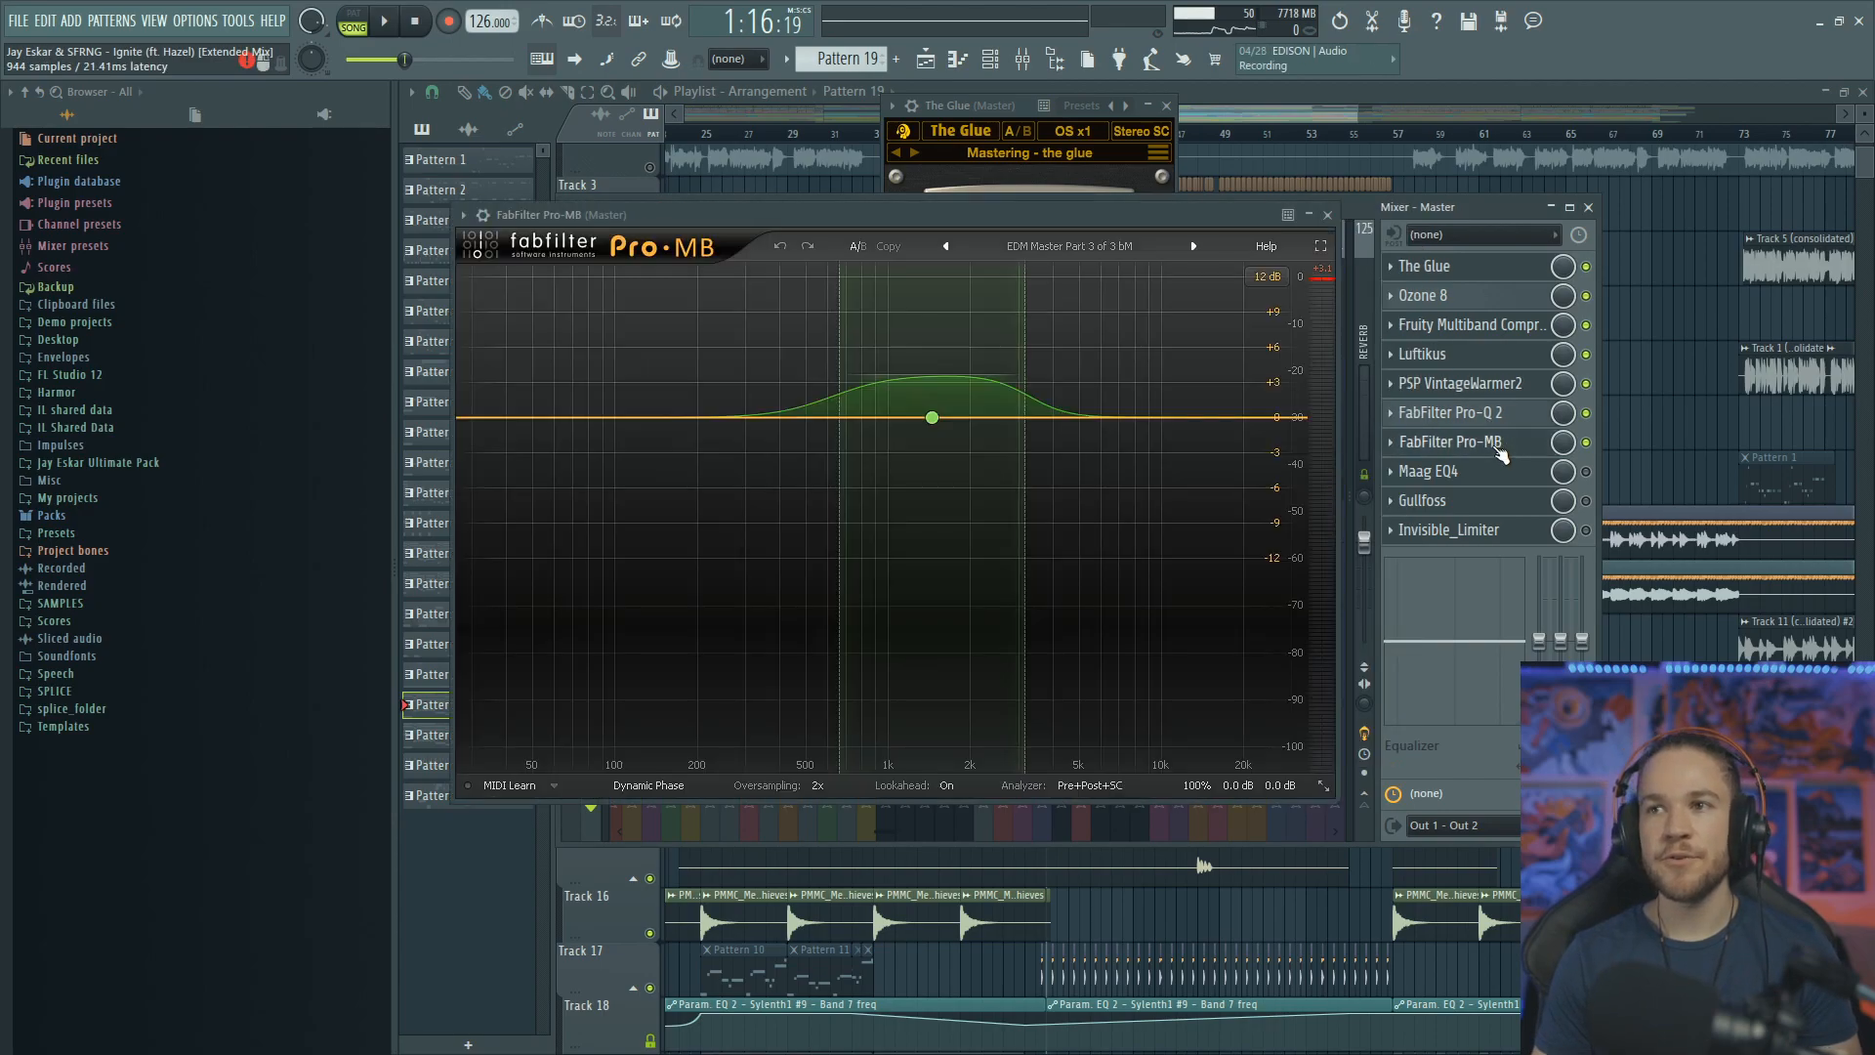
left_click_drag(1151, 211, 1133, 211)
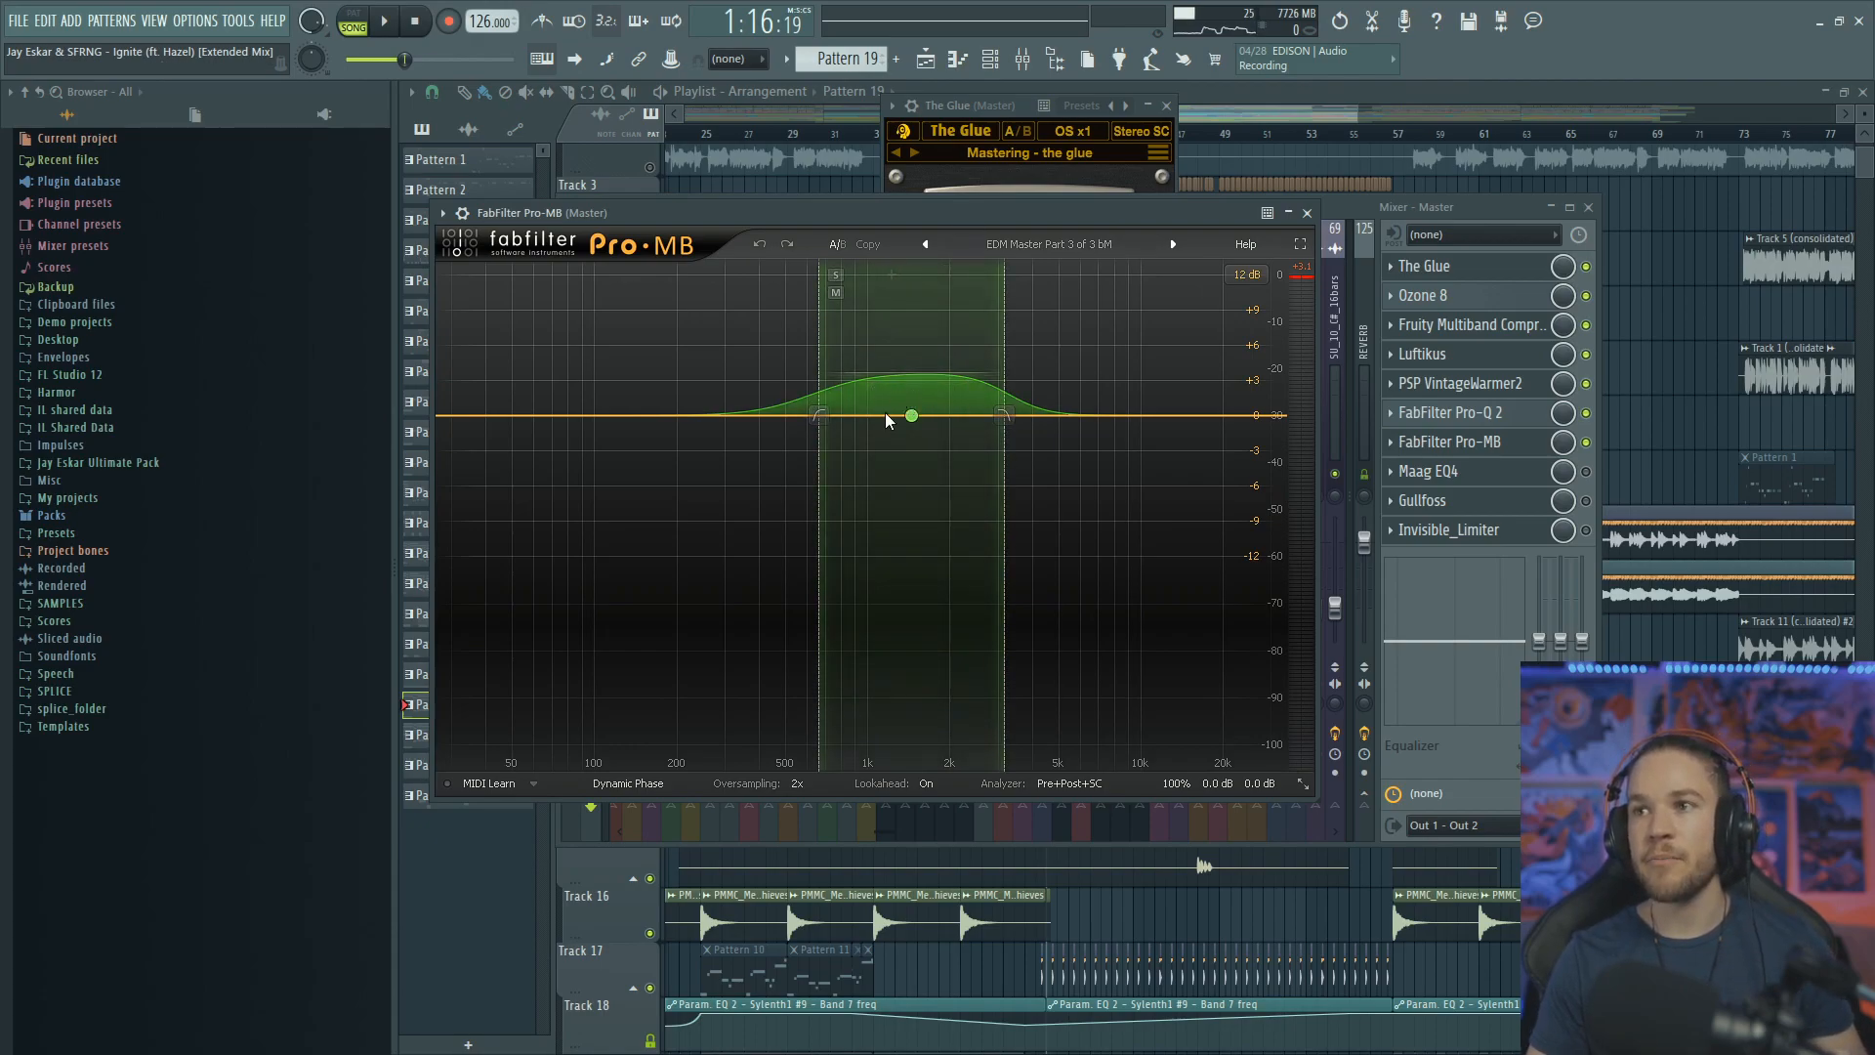
Play the song through Pro-MB, stop it, and examine the midrange band's range and dynamics settings
key("space")
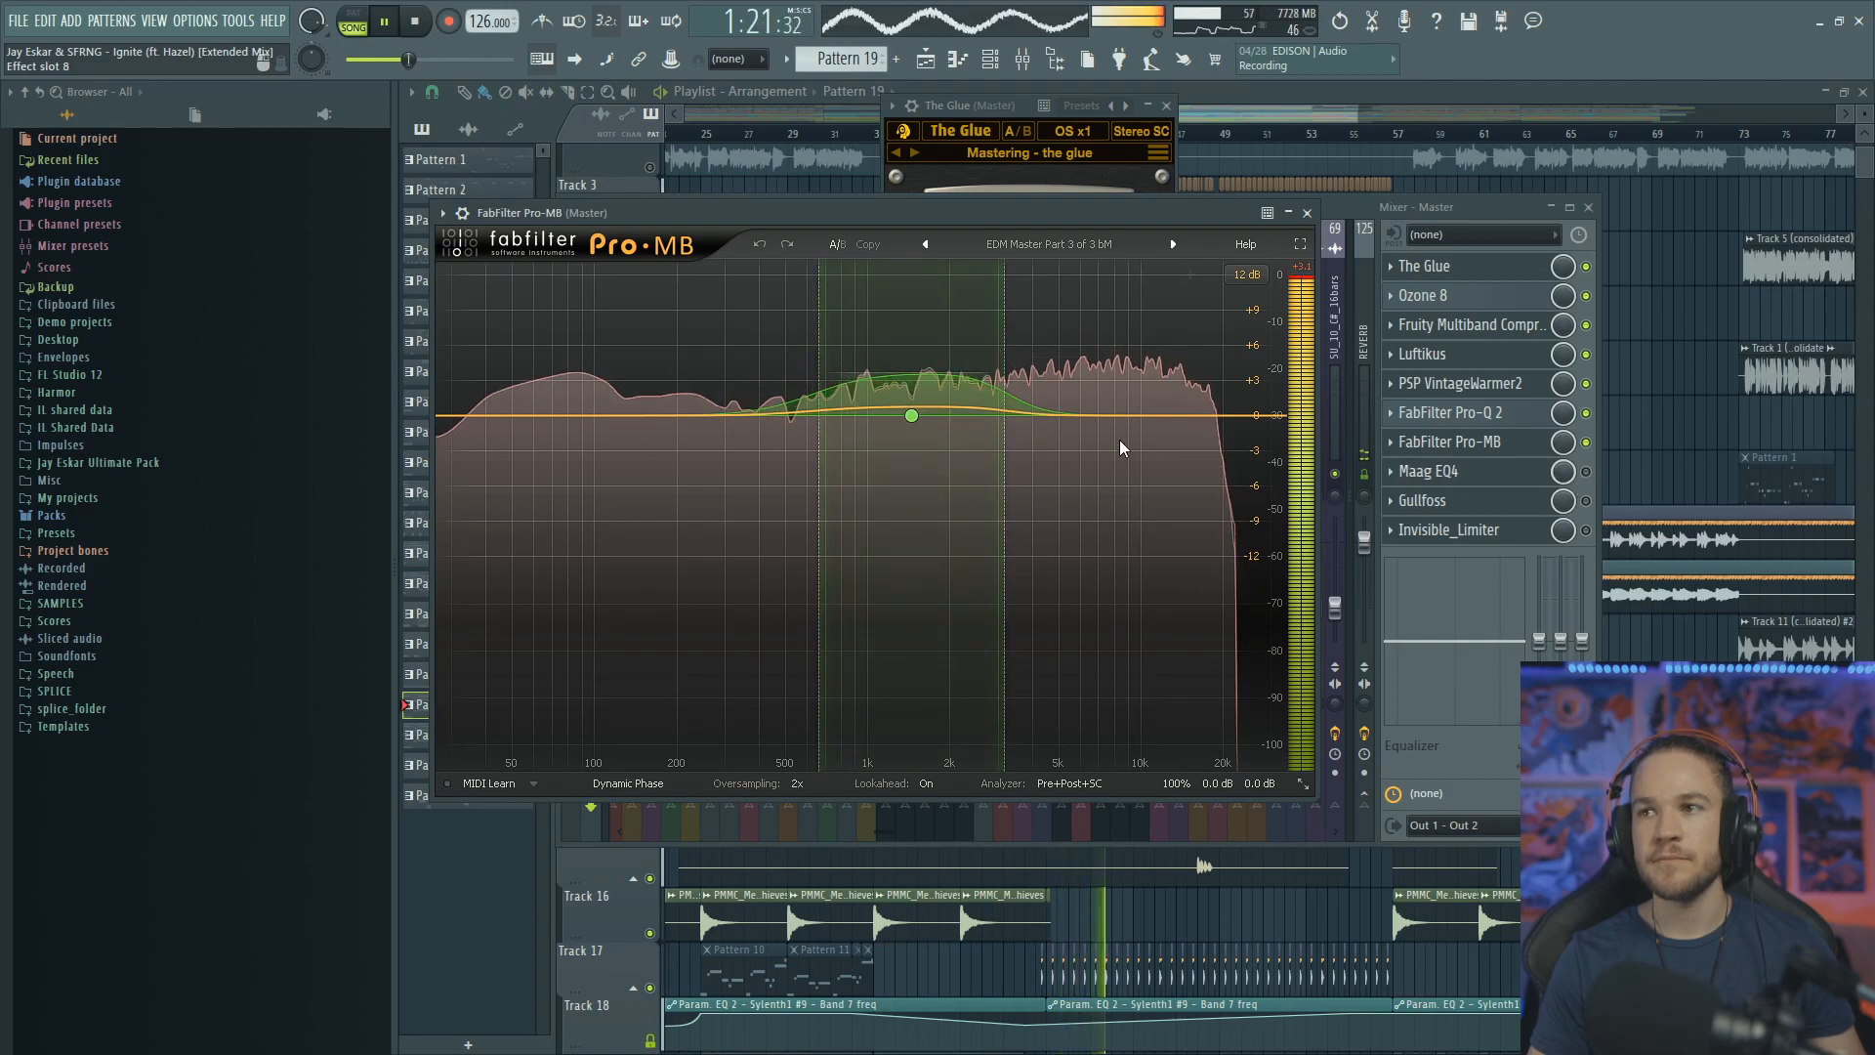
key("space")
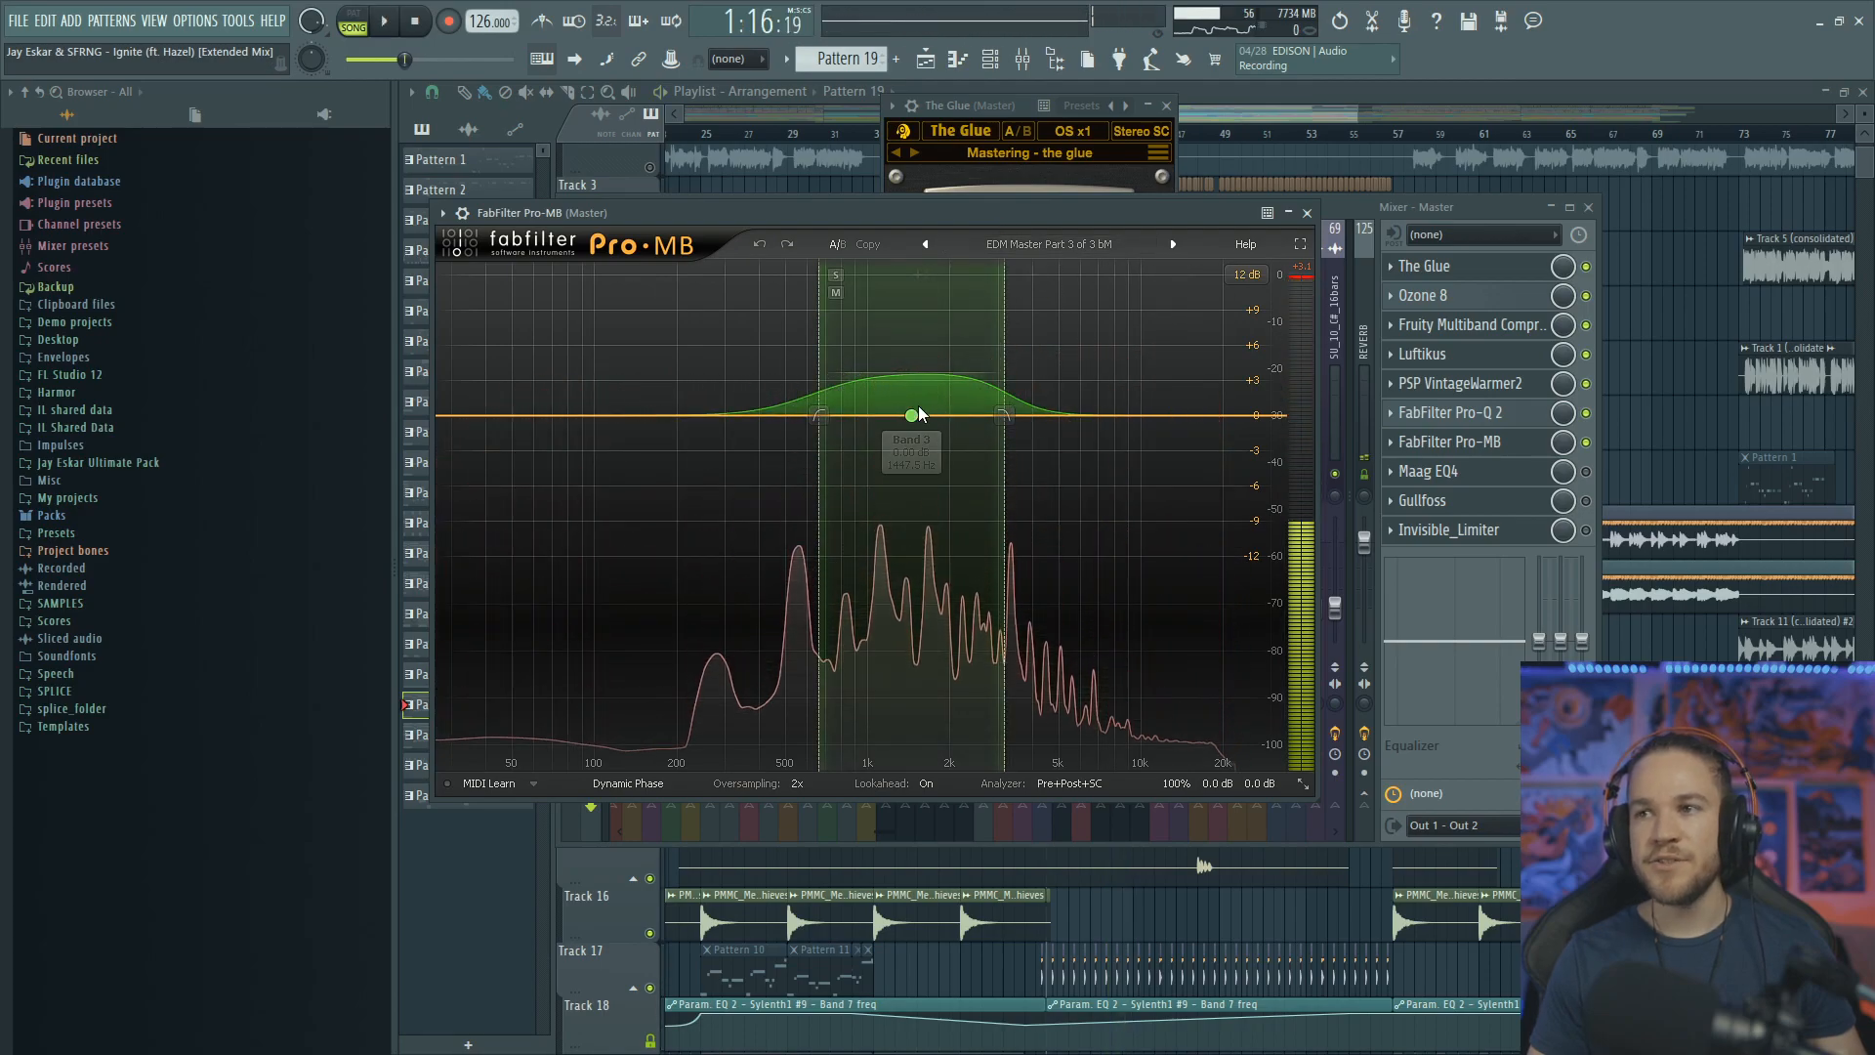
mouse_move(922, 382)
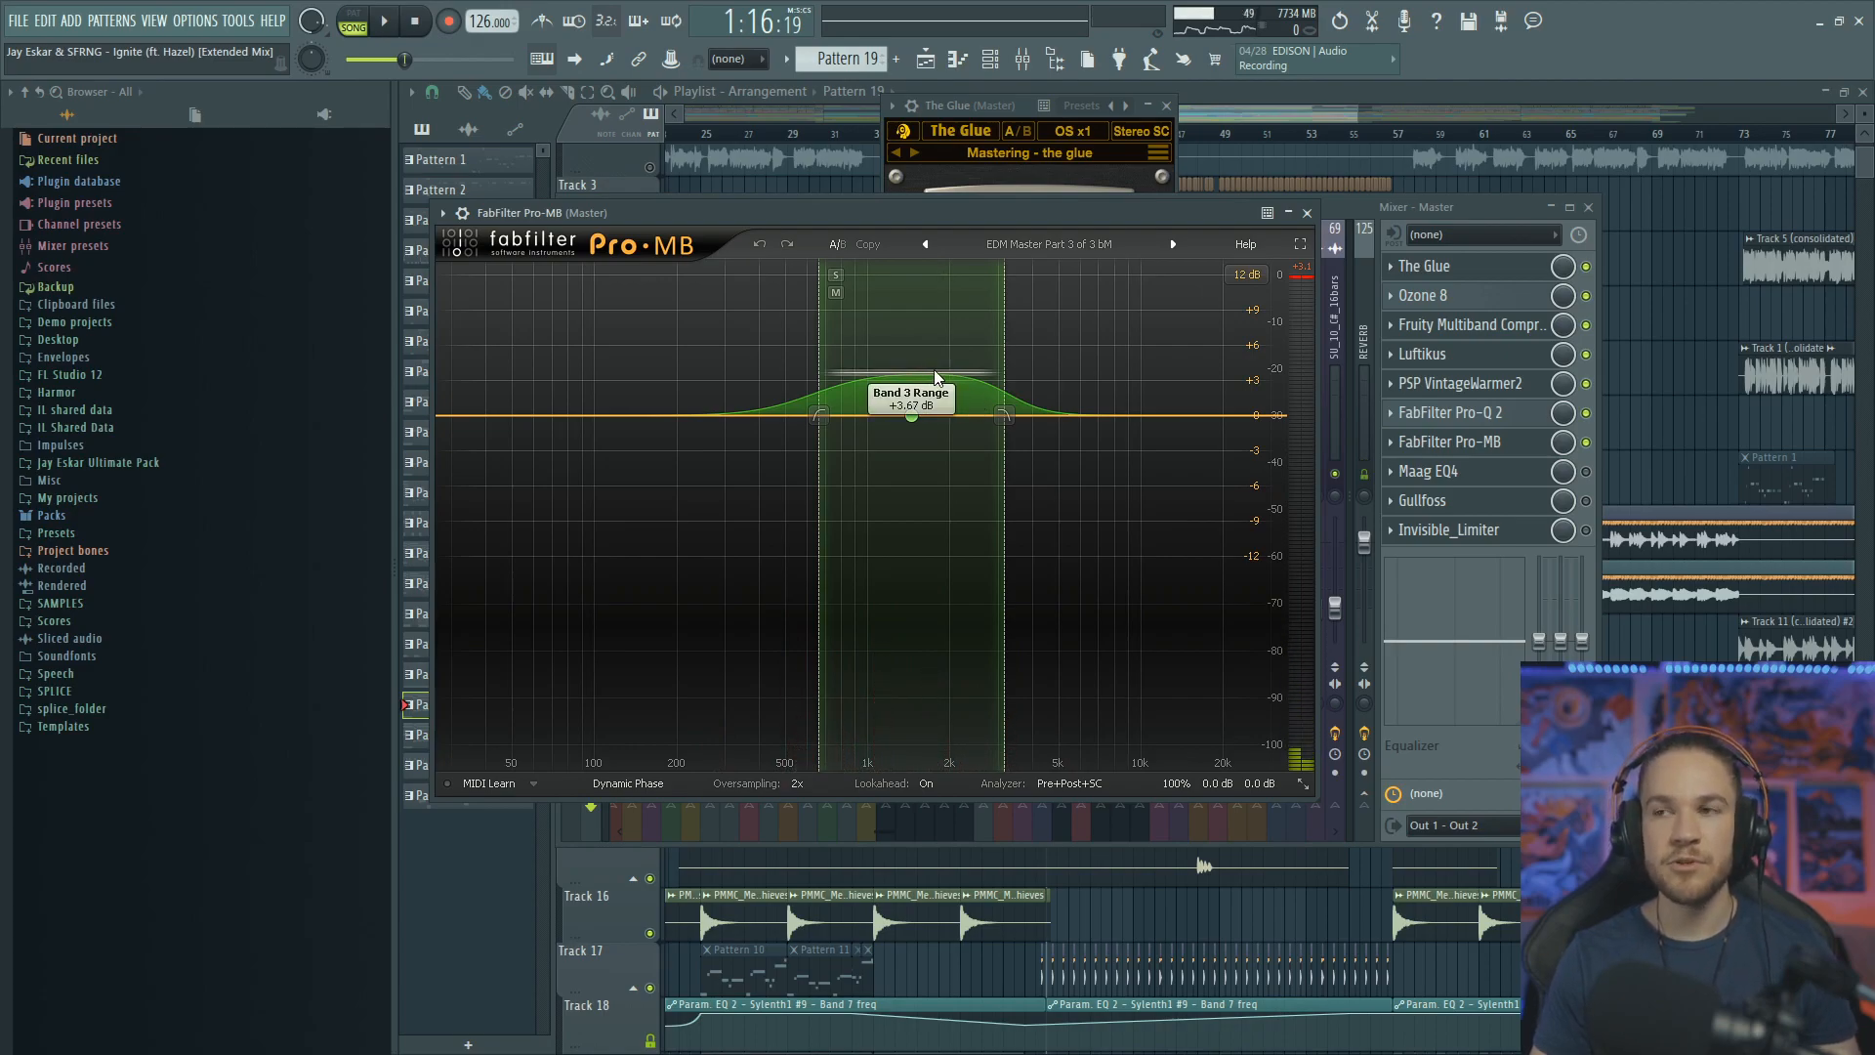
left_click(911, 416)
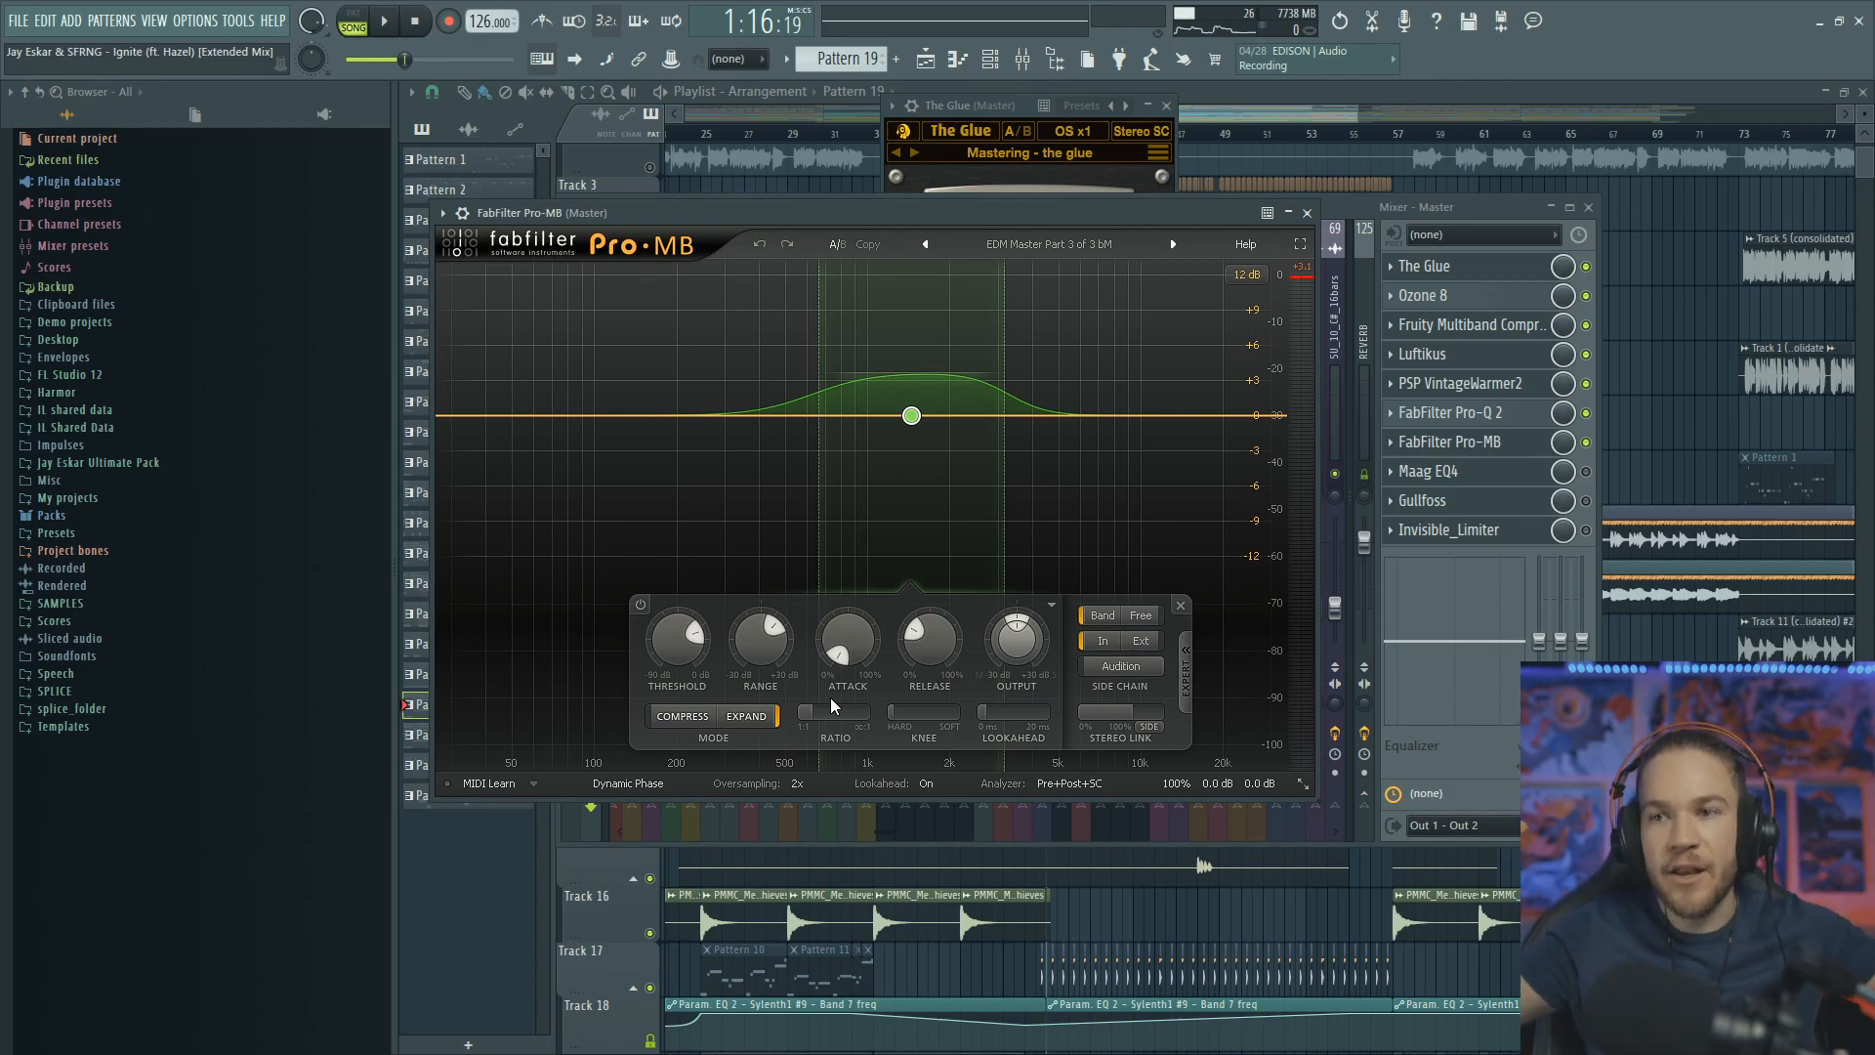
Switch on Maag EQ4 in the master chain and open it to examine its air band and air gain
left_click(1586, 472)
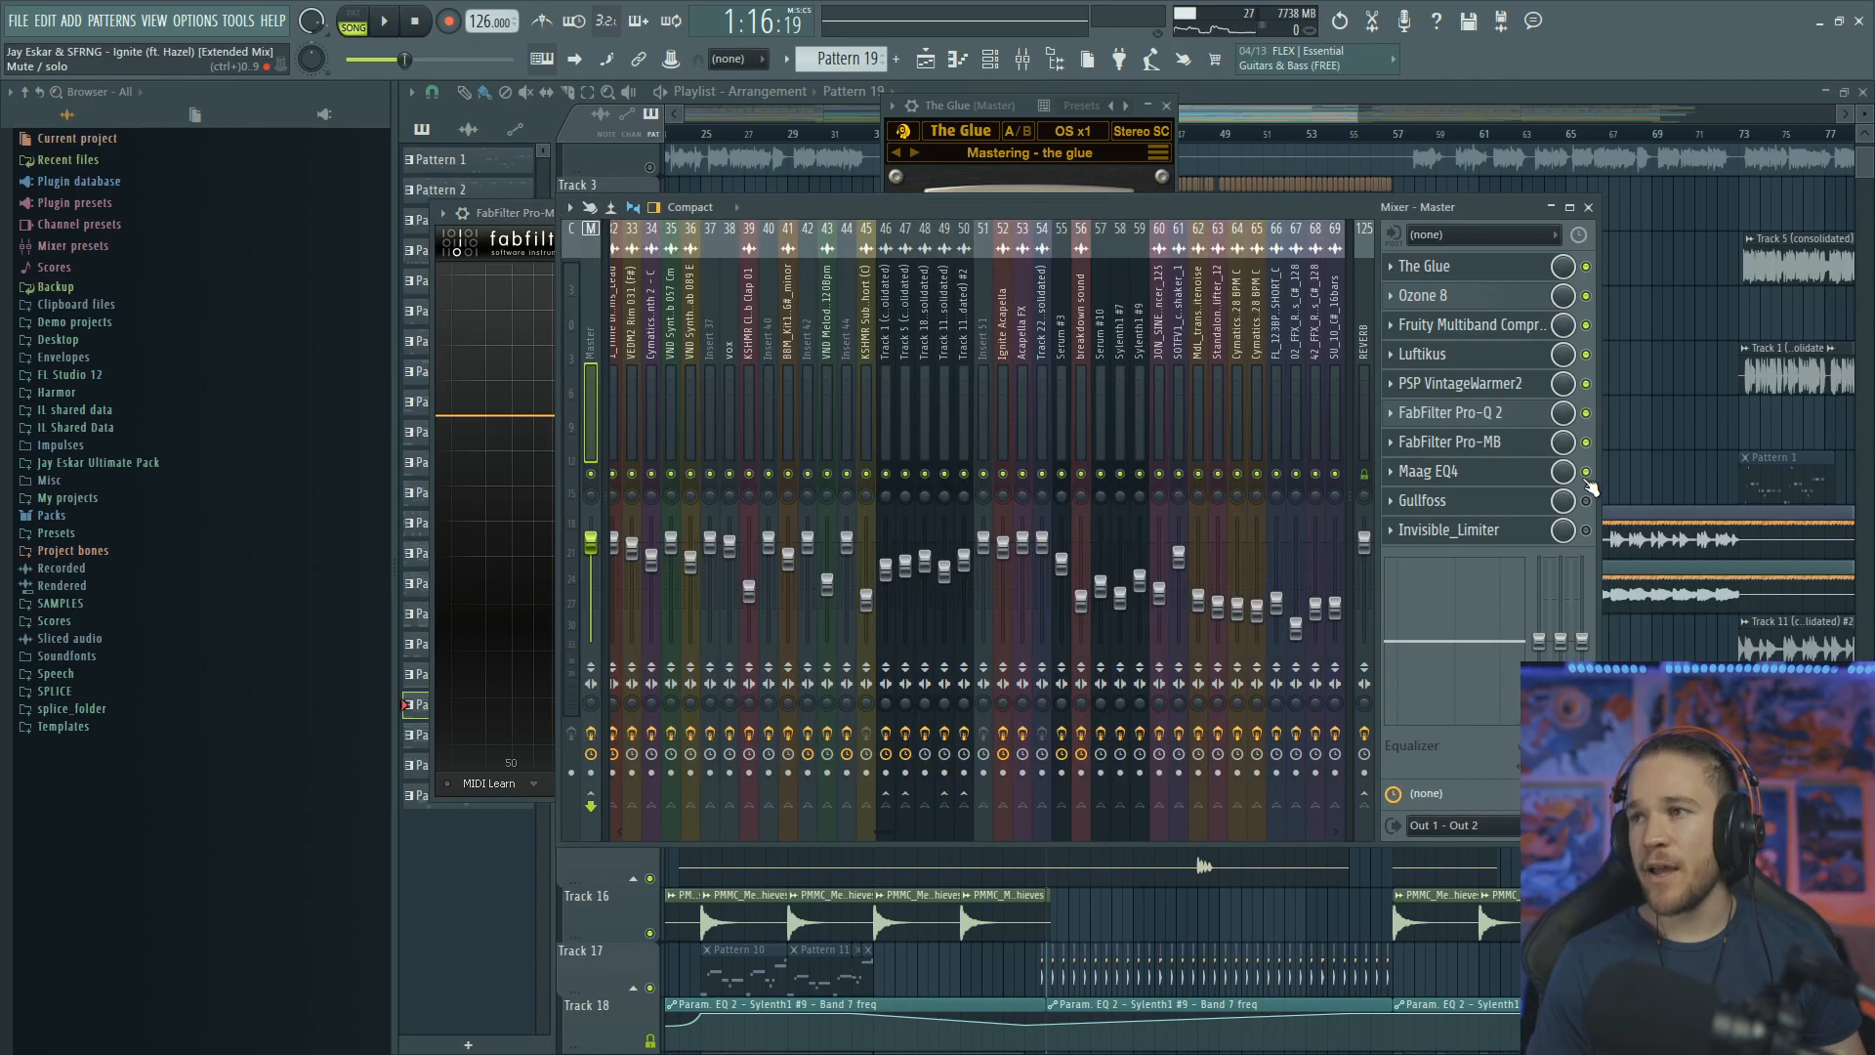
left_click(1499, 480)
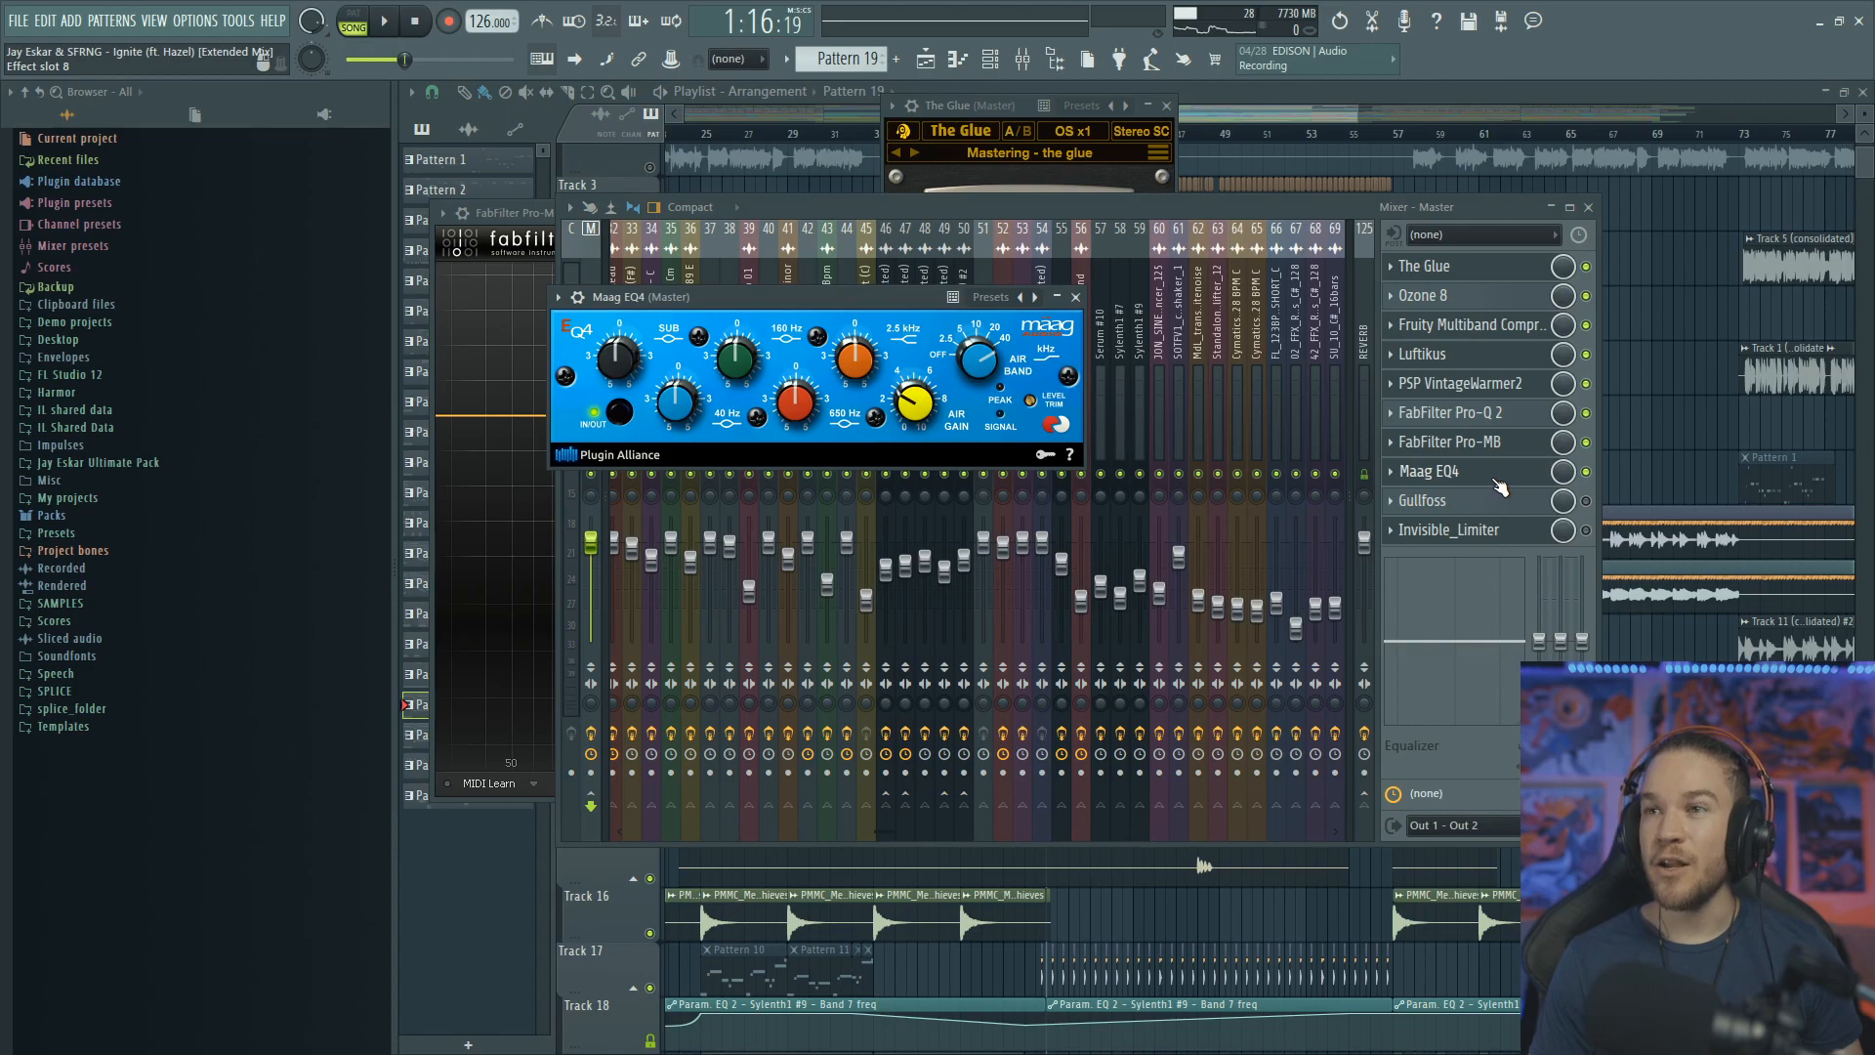
left_click_drag(766, 295, 799, 262)
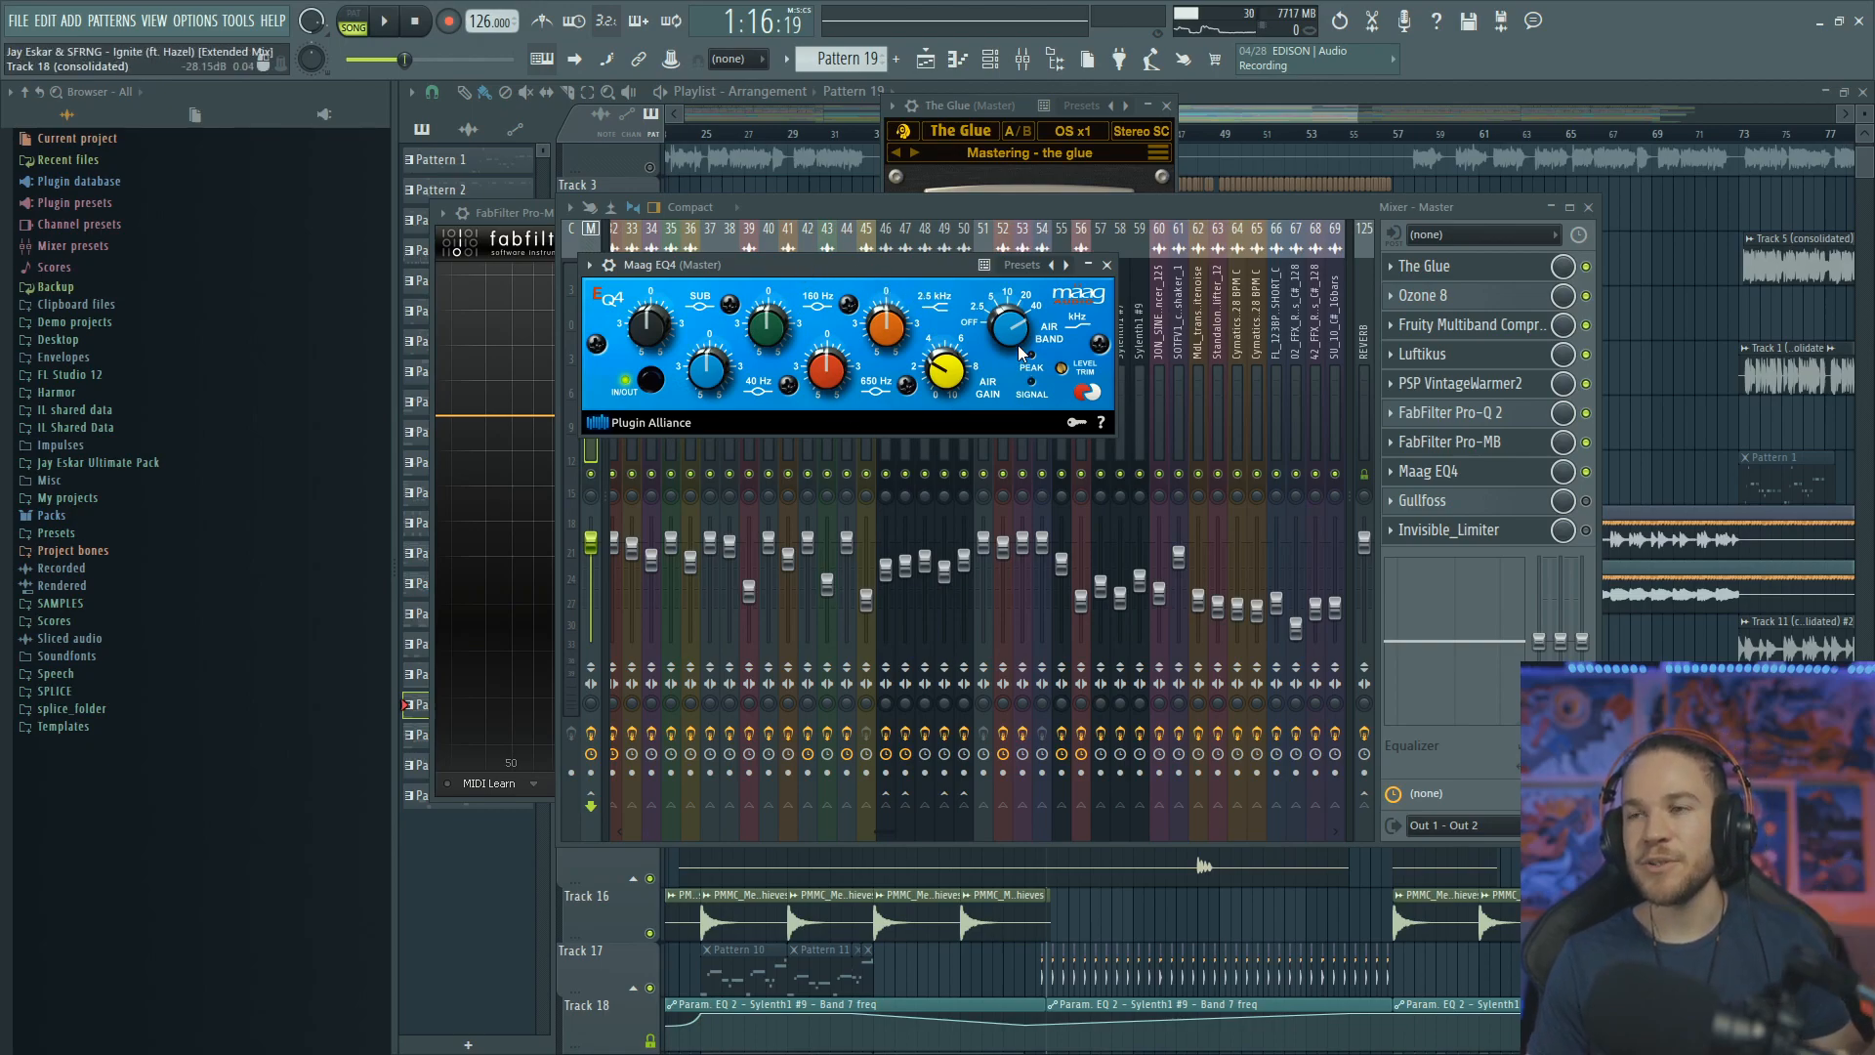
left_click_drag(920, 279, 882, 283)
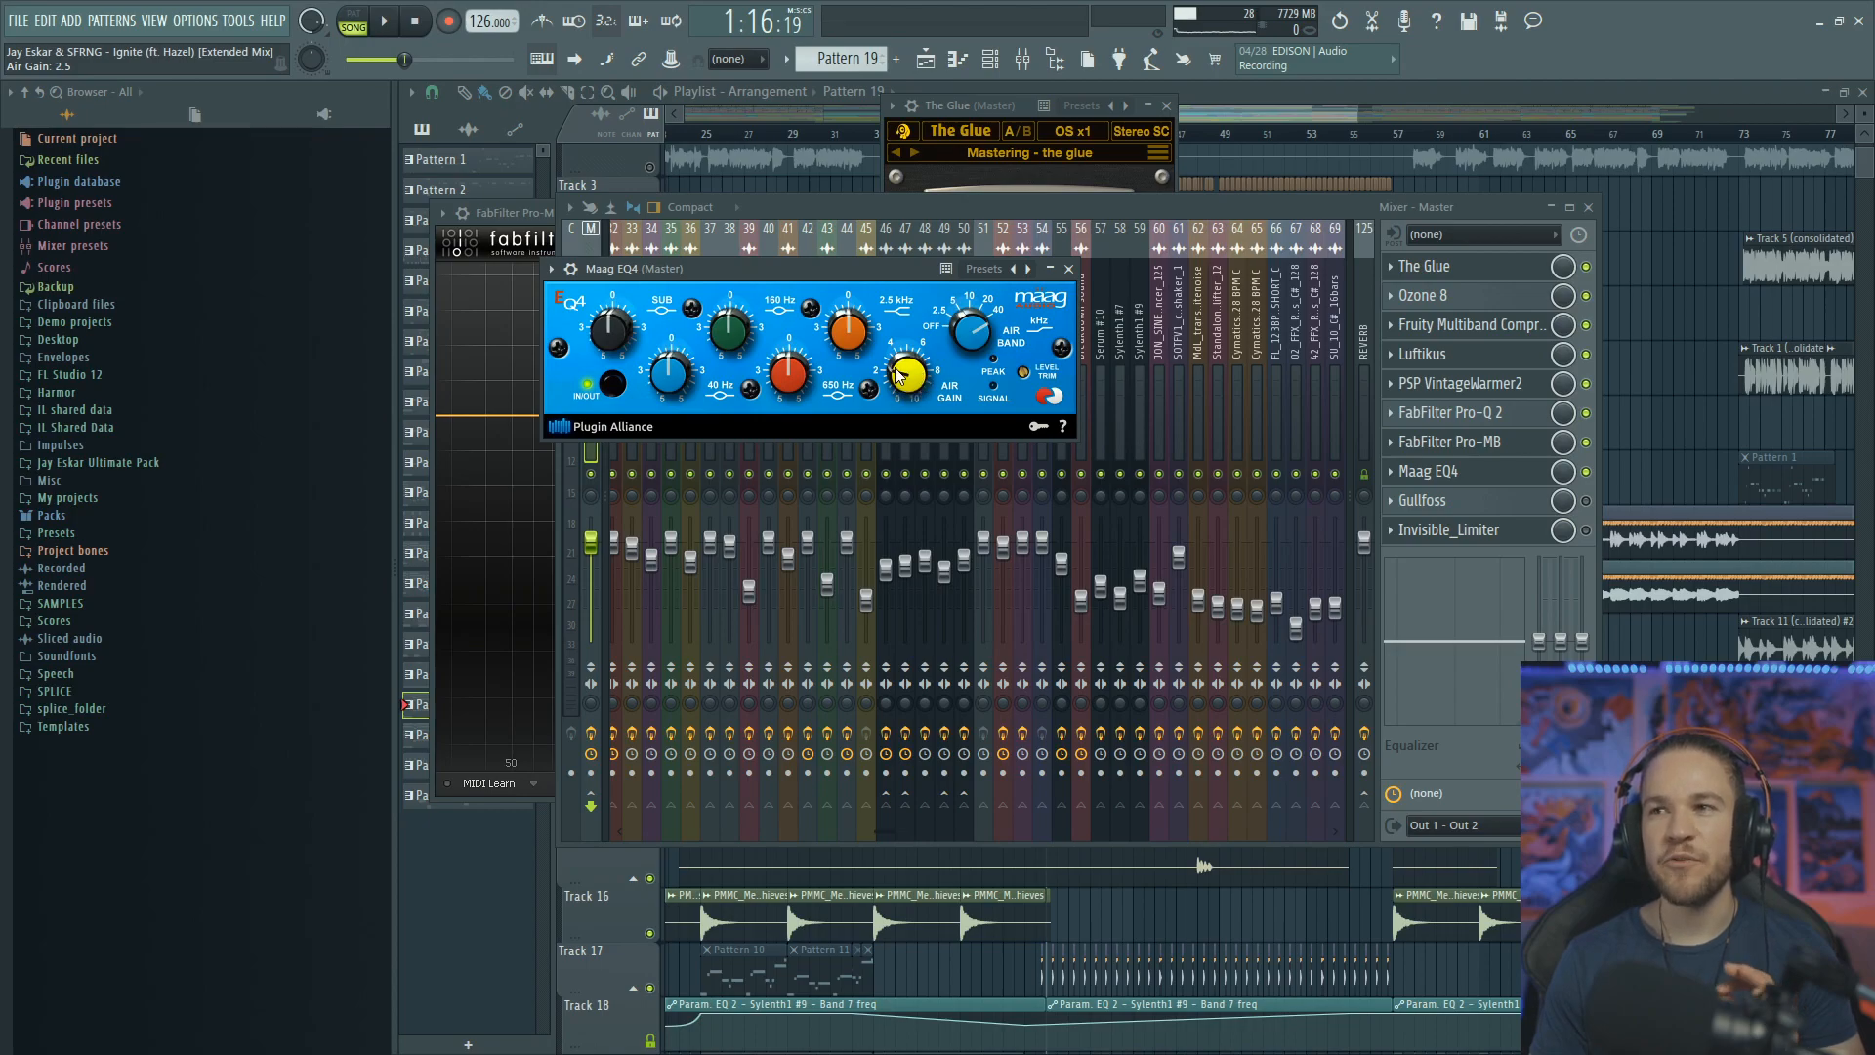
left_click_drag(886, 268, 892, 268)
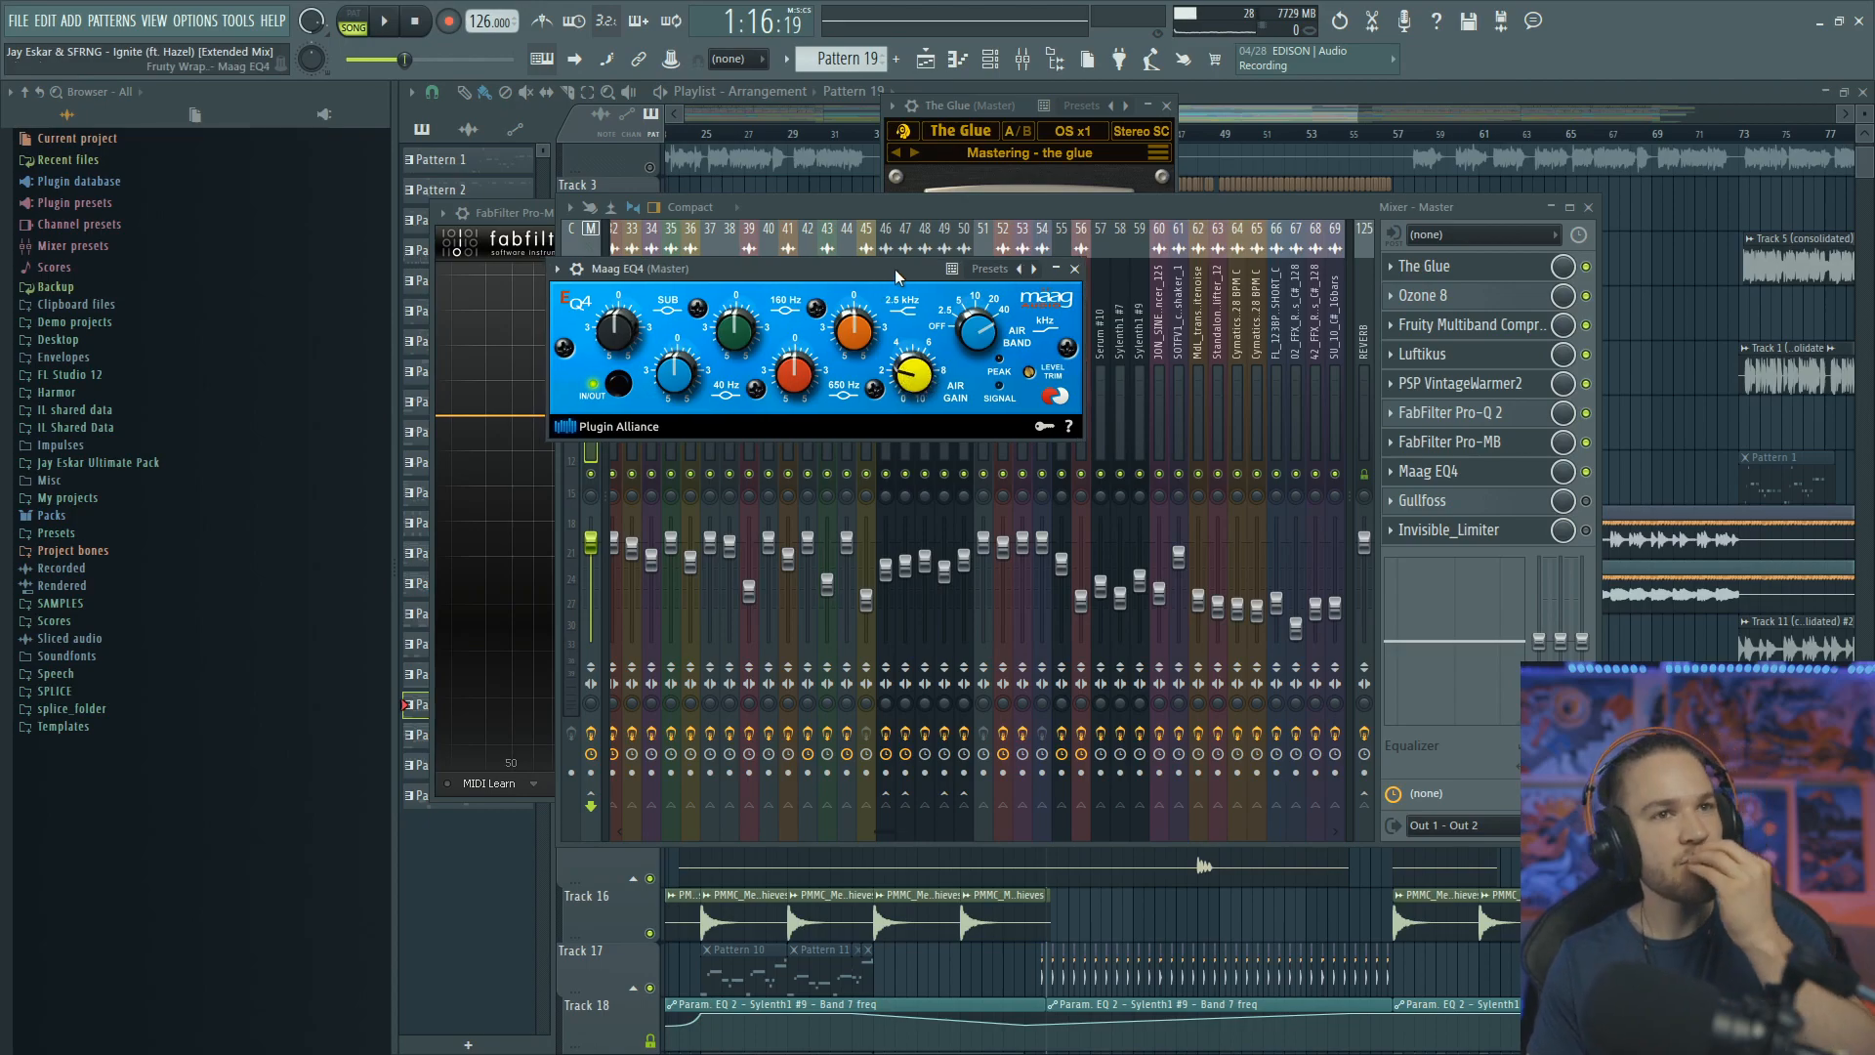
Audition the song with Maag EQ4 bypassed and re-enabled, and reopen its window during playback
left_click(1588, 472)
key("space")
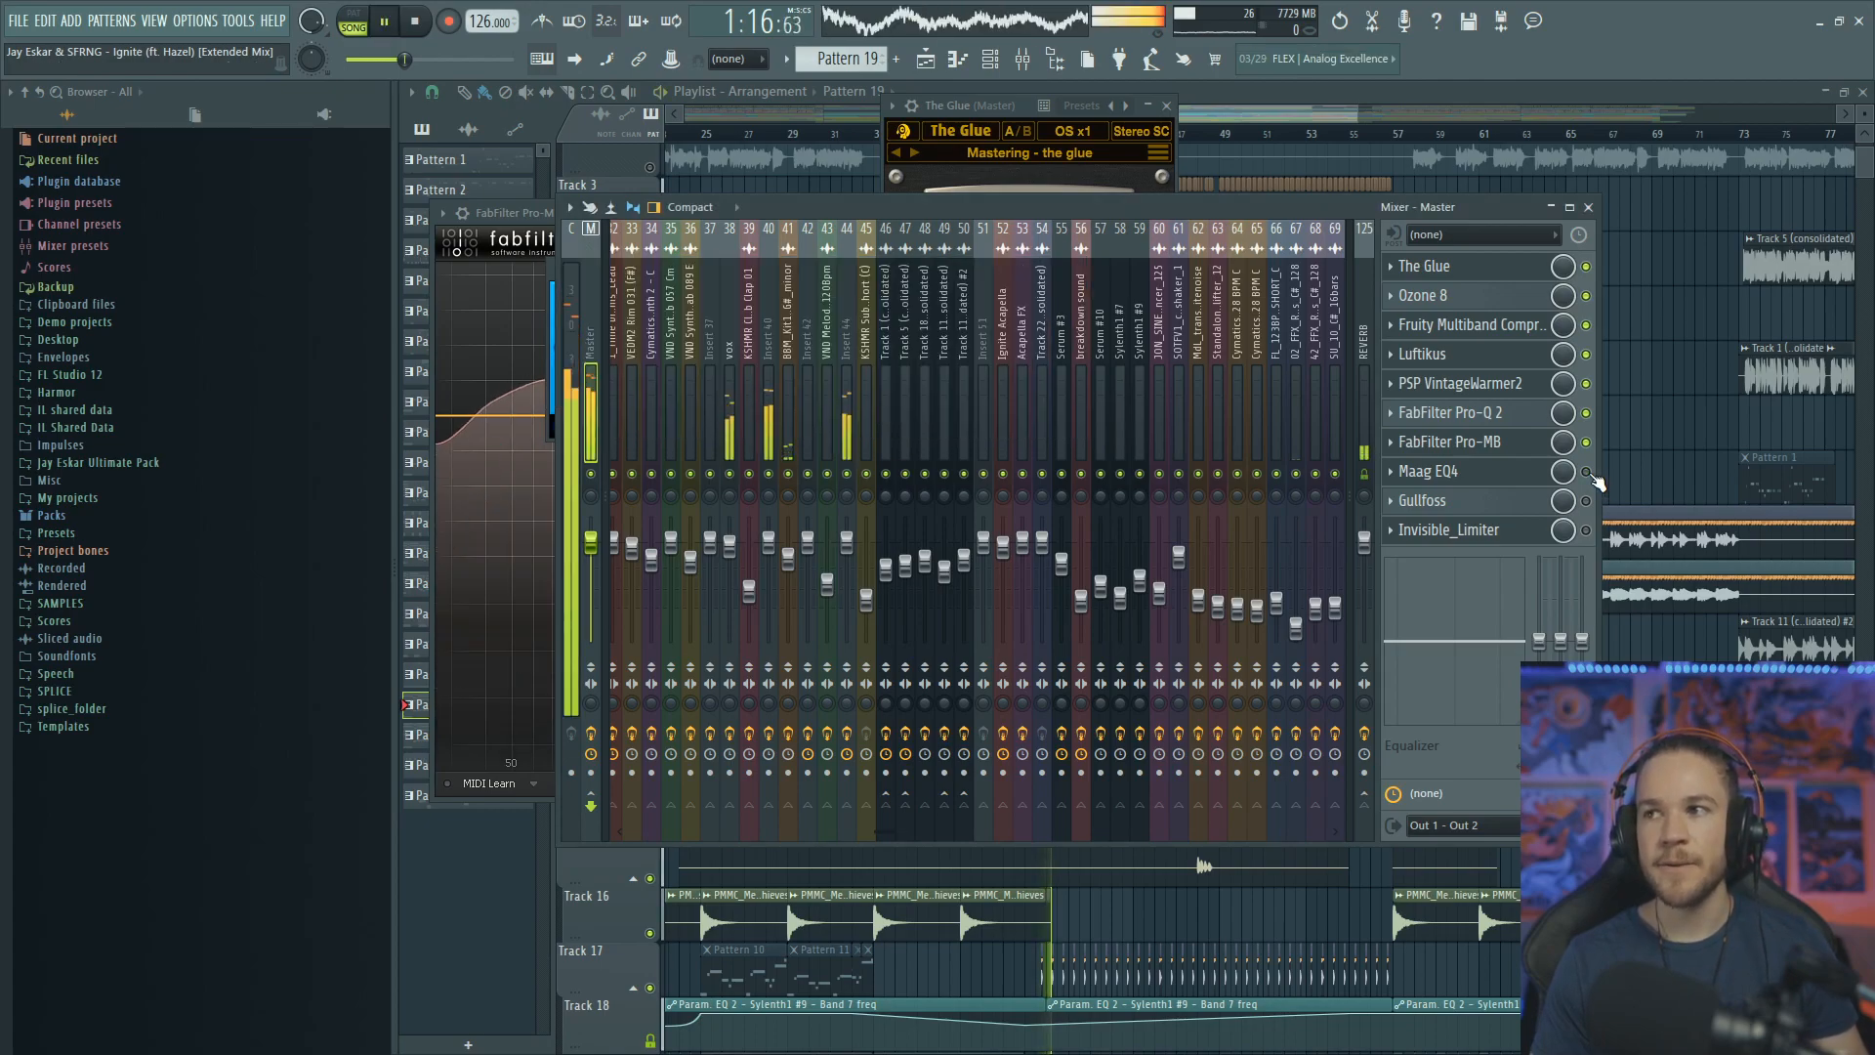
left_click(1587, 473)
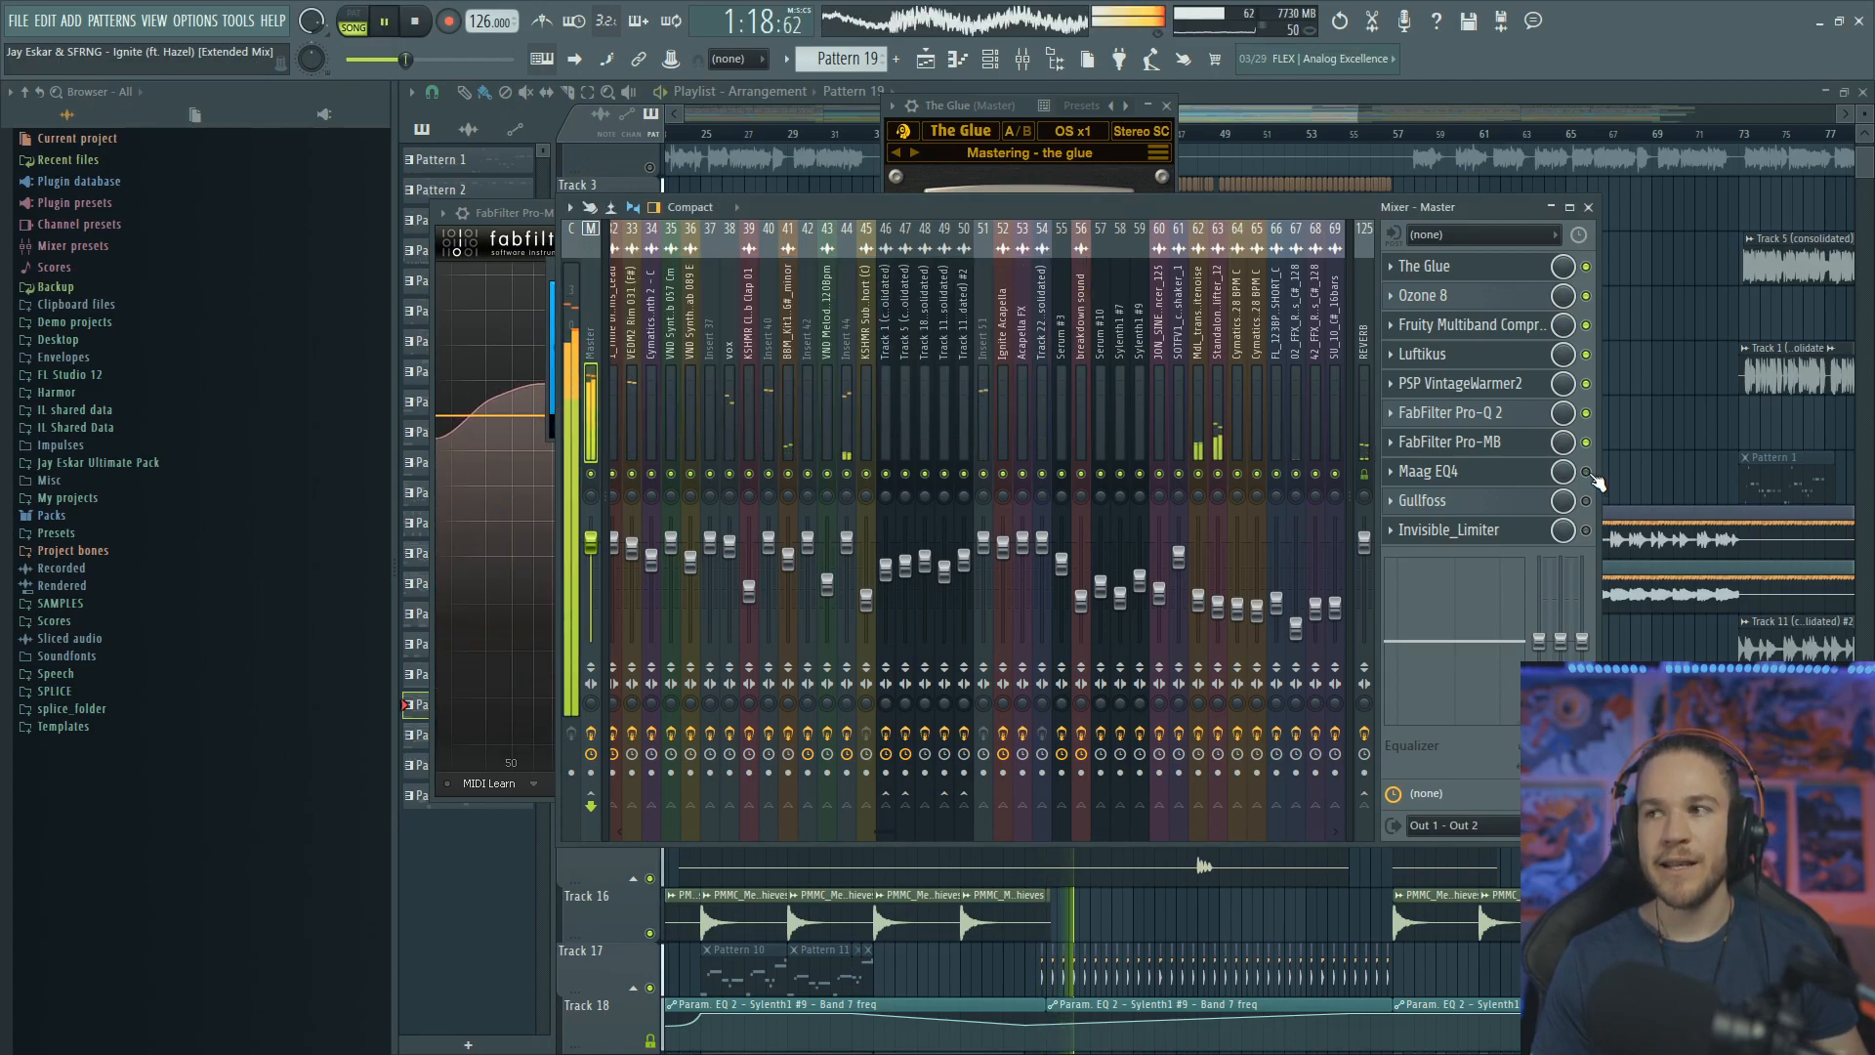
left_click(1487, 472)
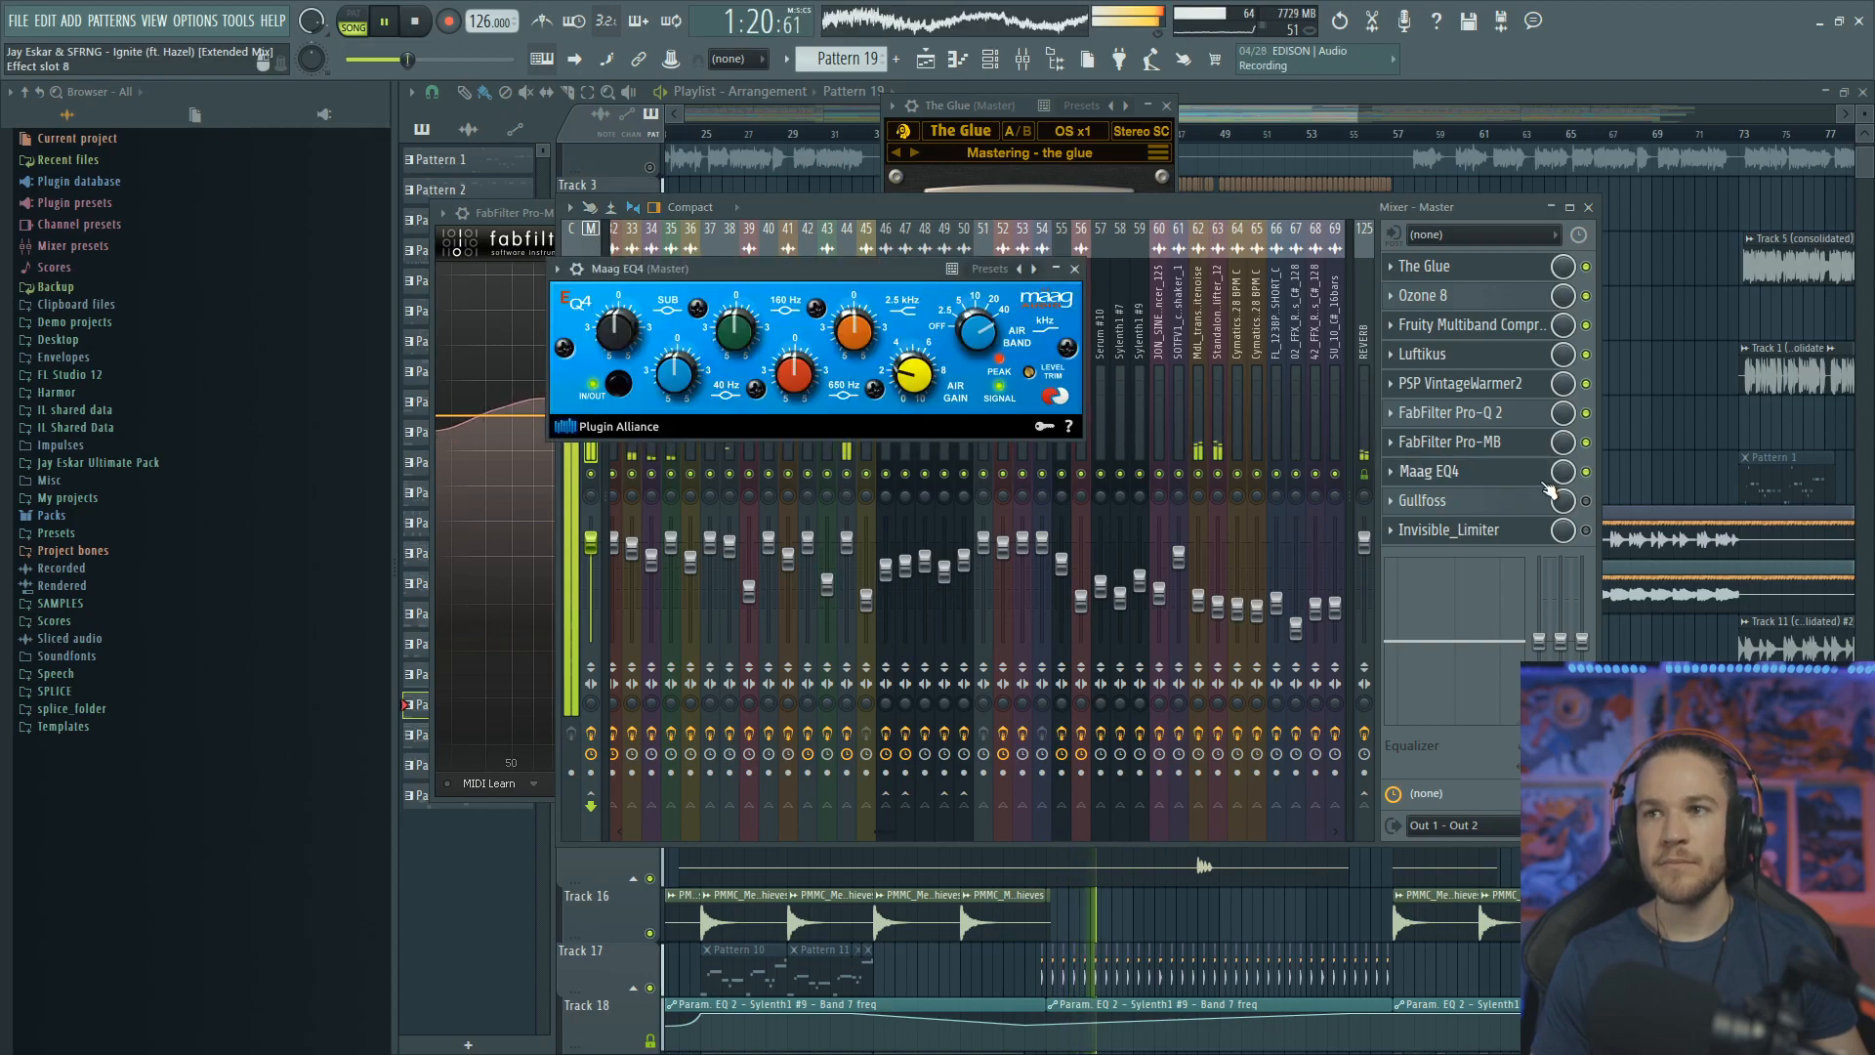
Compare the playing song with Maag EQ4 bypassed and active, stop playback, and examine the EQ's settings in its window
left_click(1587, 473)
left_click(1587, 472)
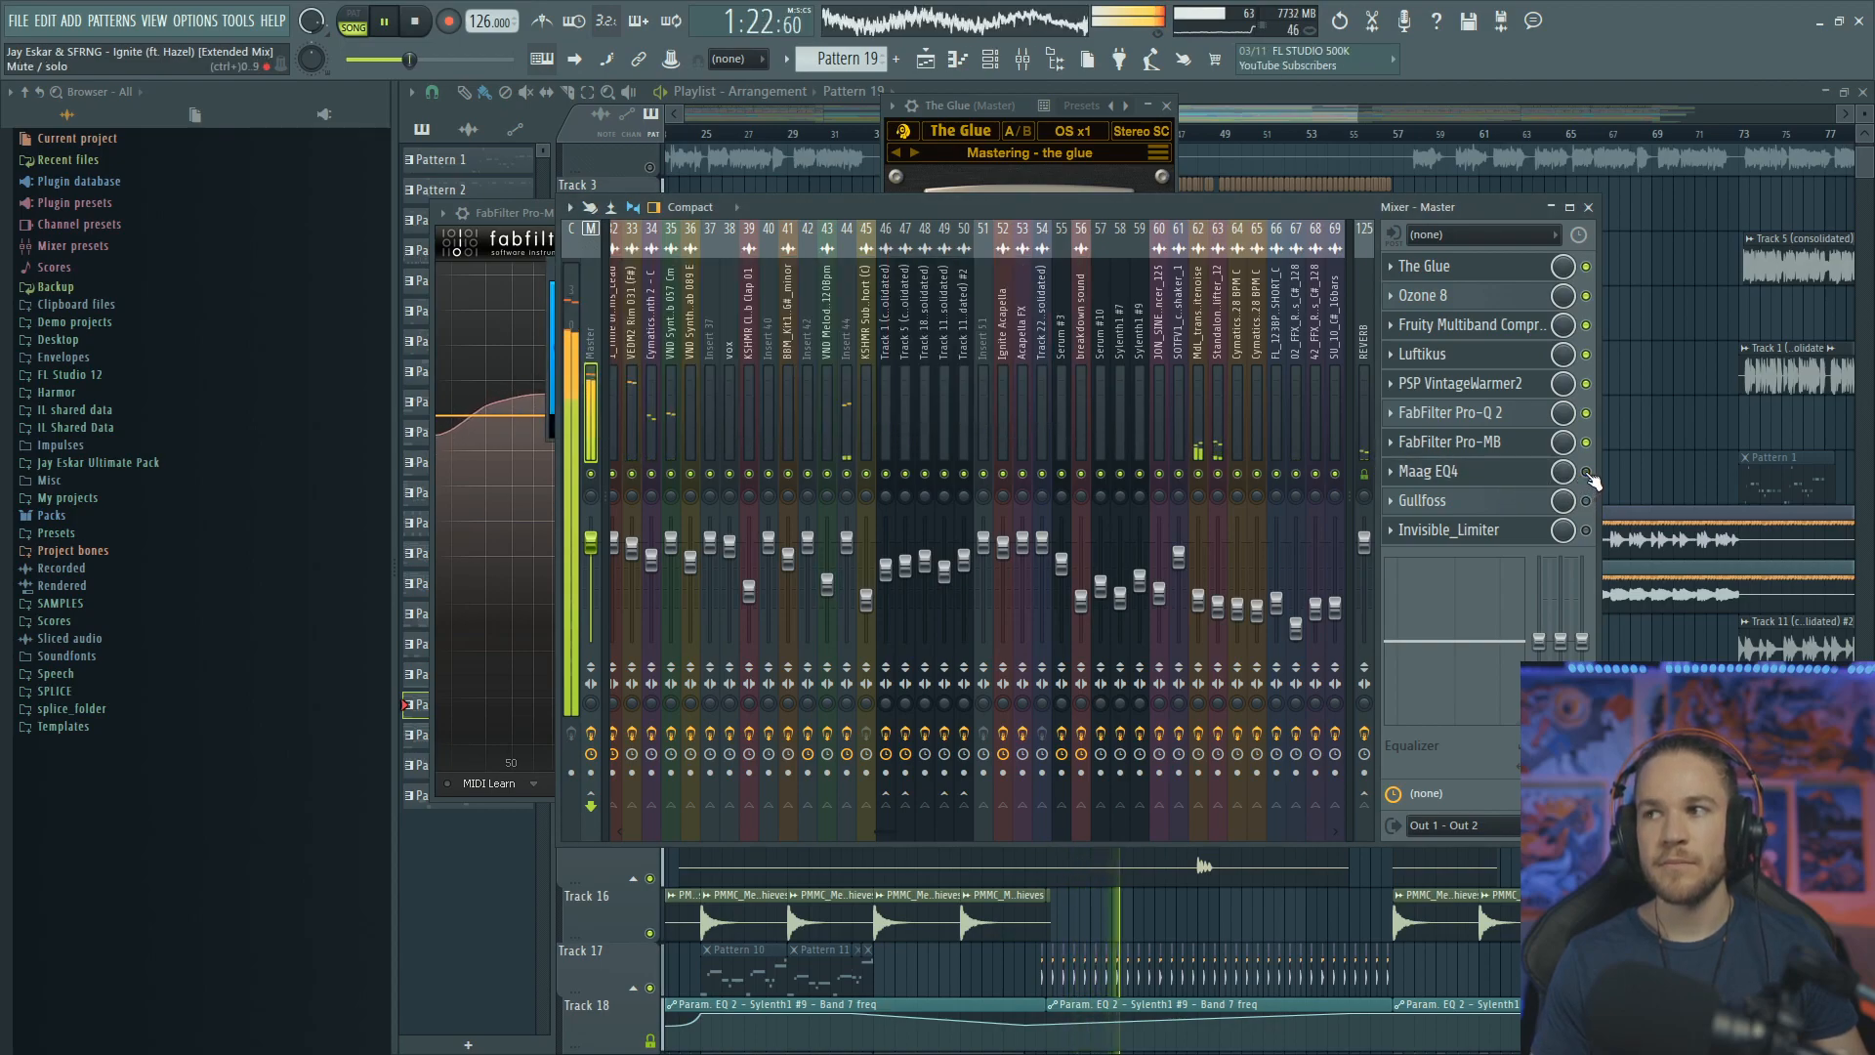
key("space")
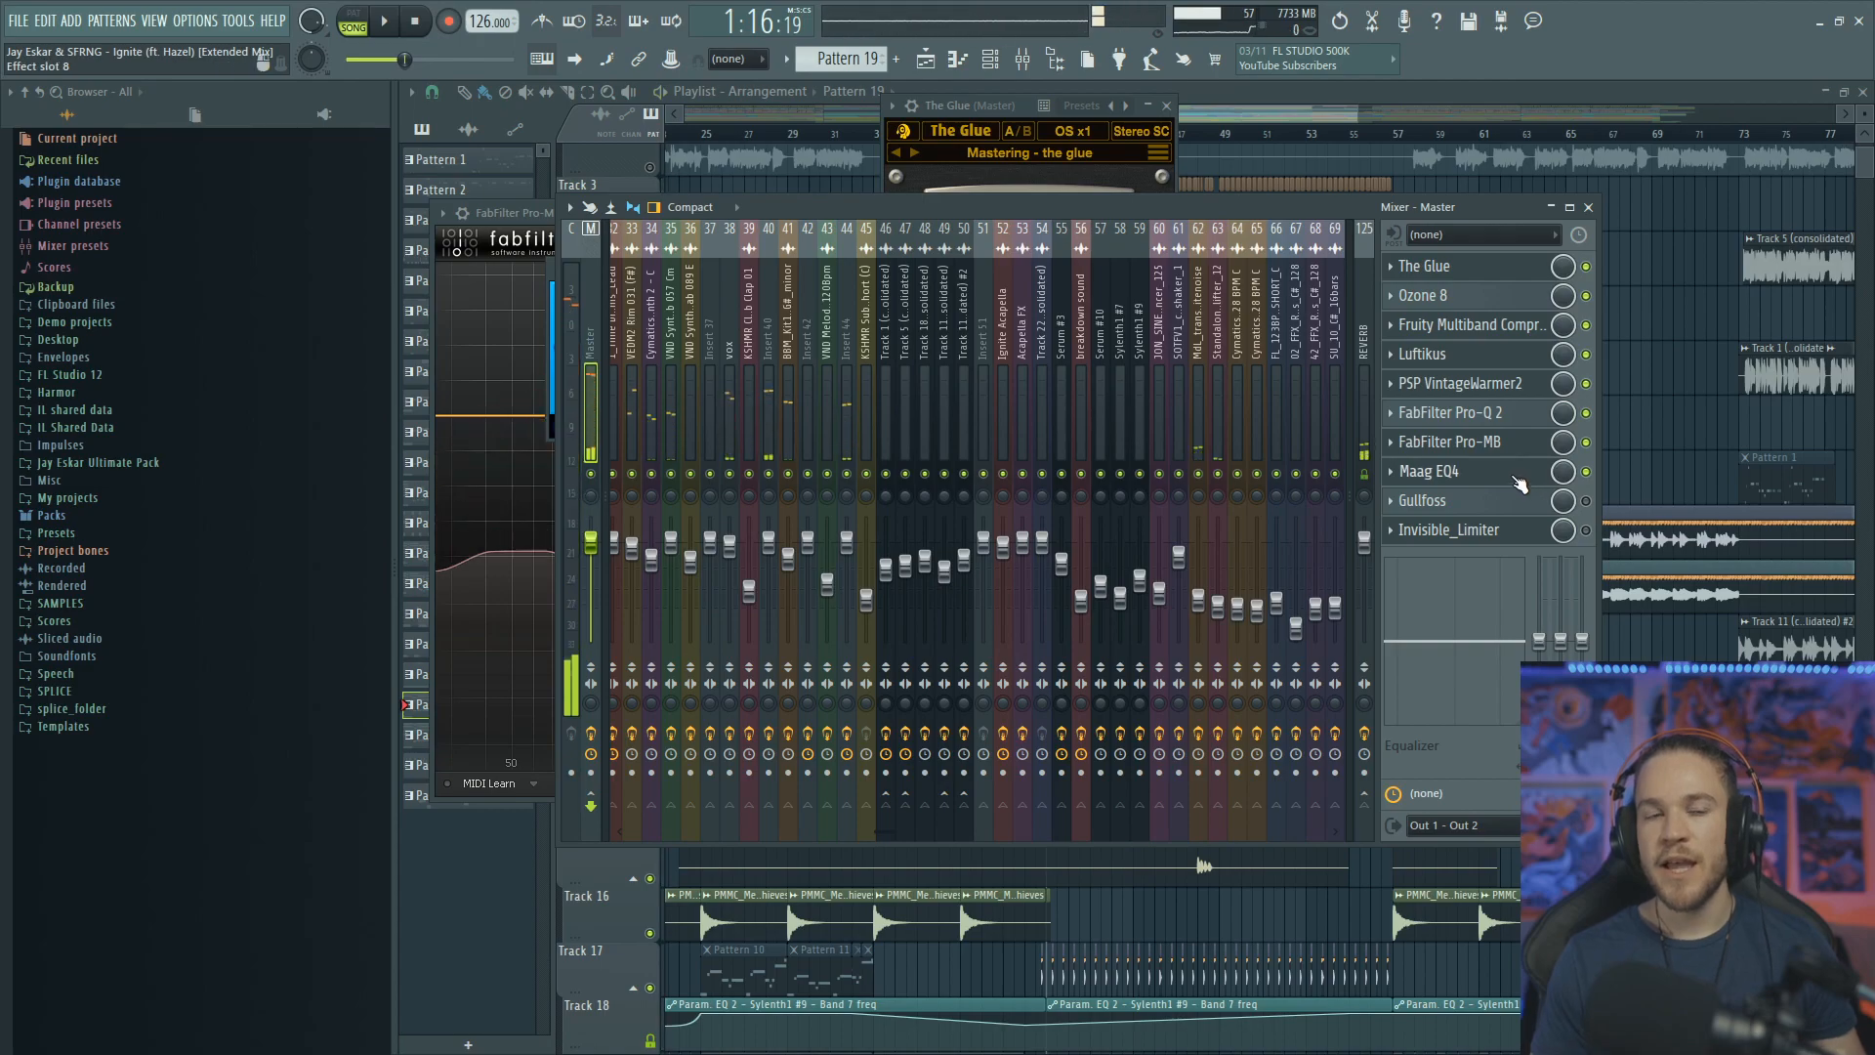
left_click(1494, 473)
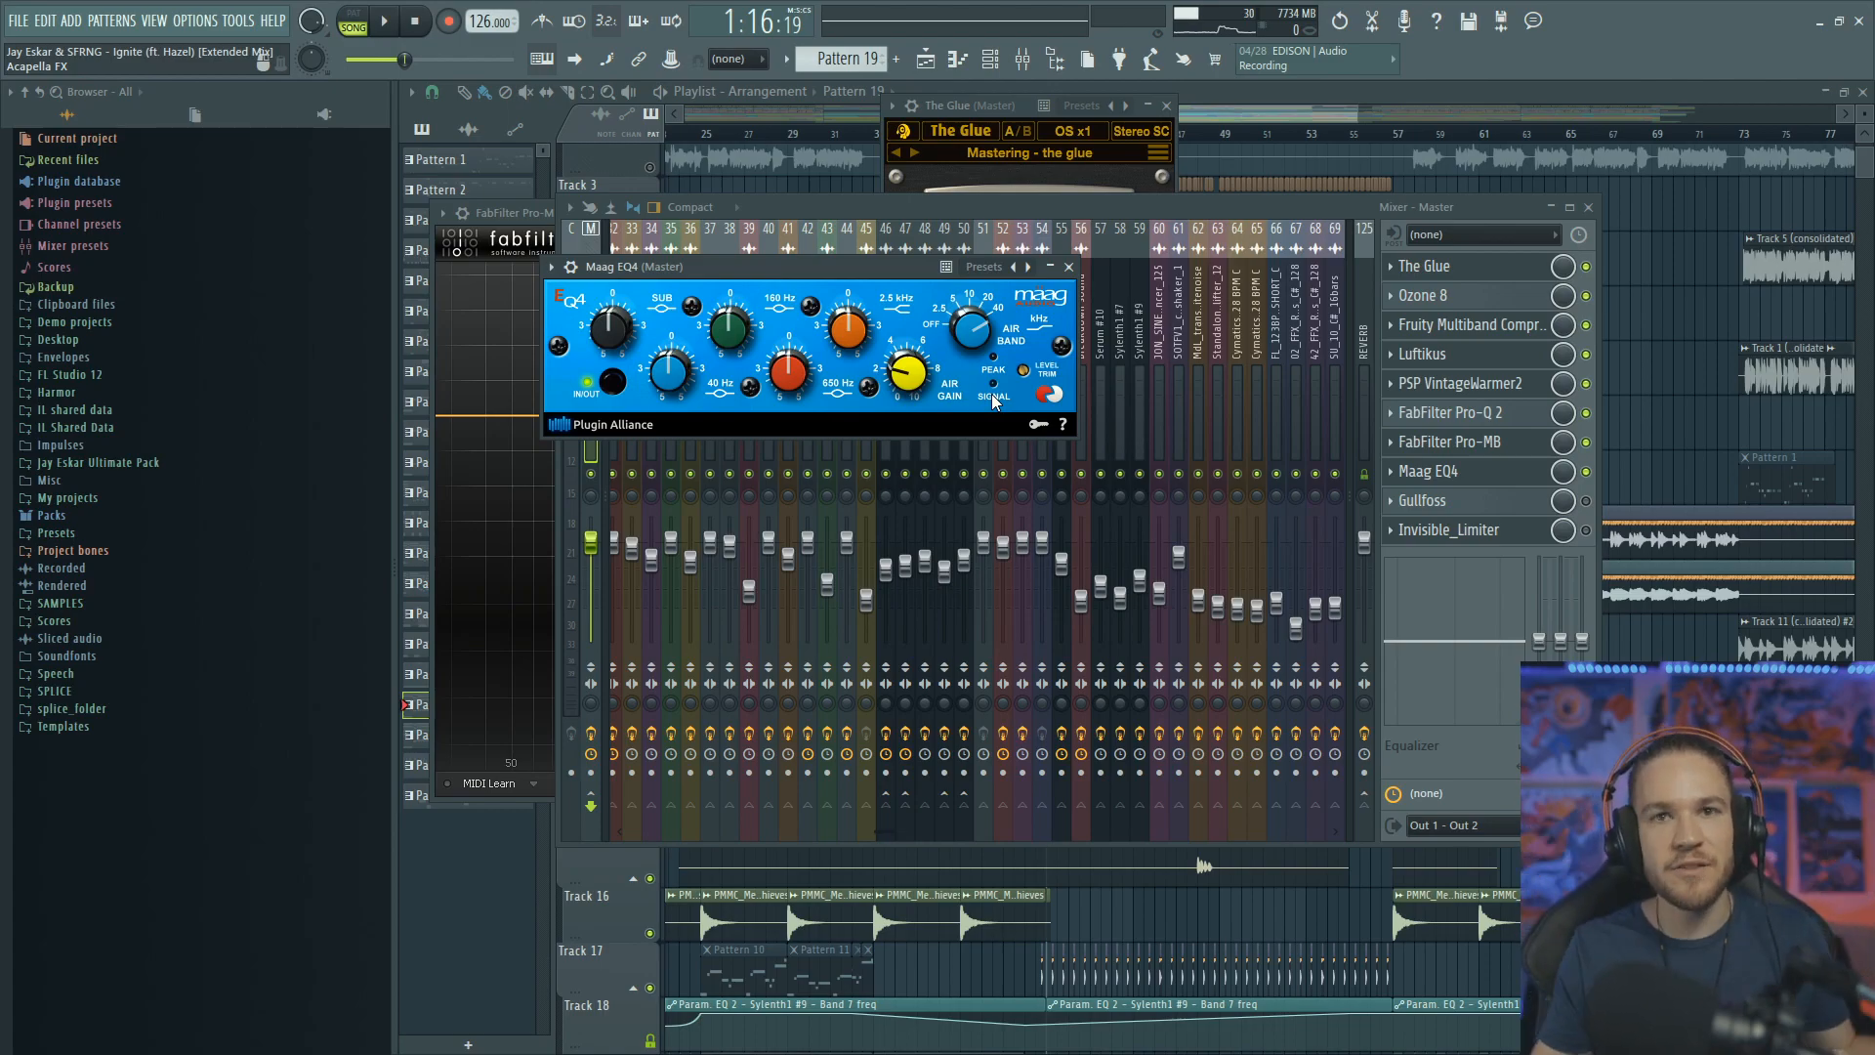
Open Gullfoss, audition the song with it bypassed, and switch it on in the master chain for another playback
left_click(1528, 502)
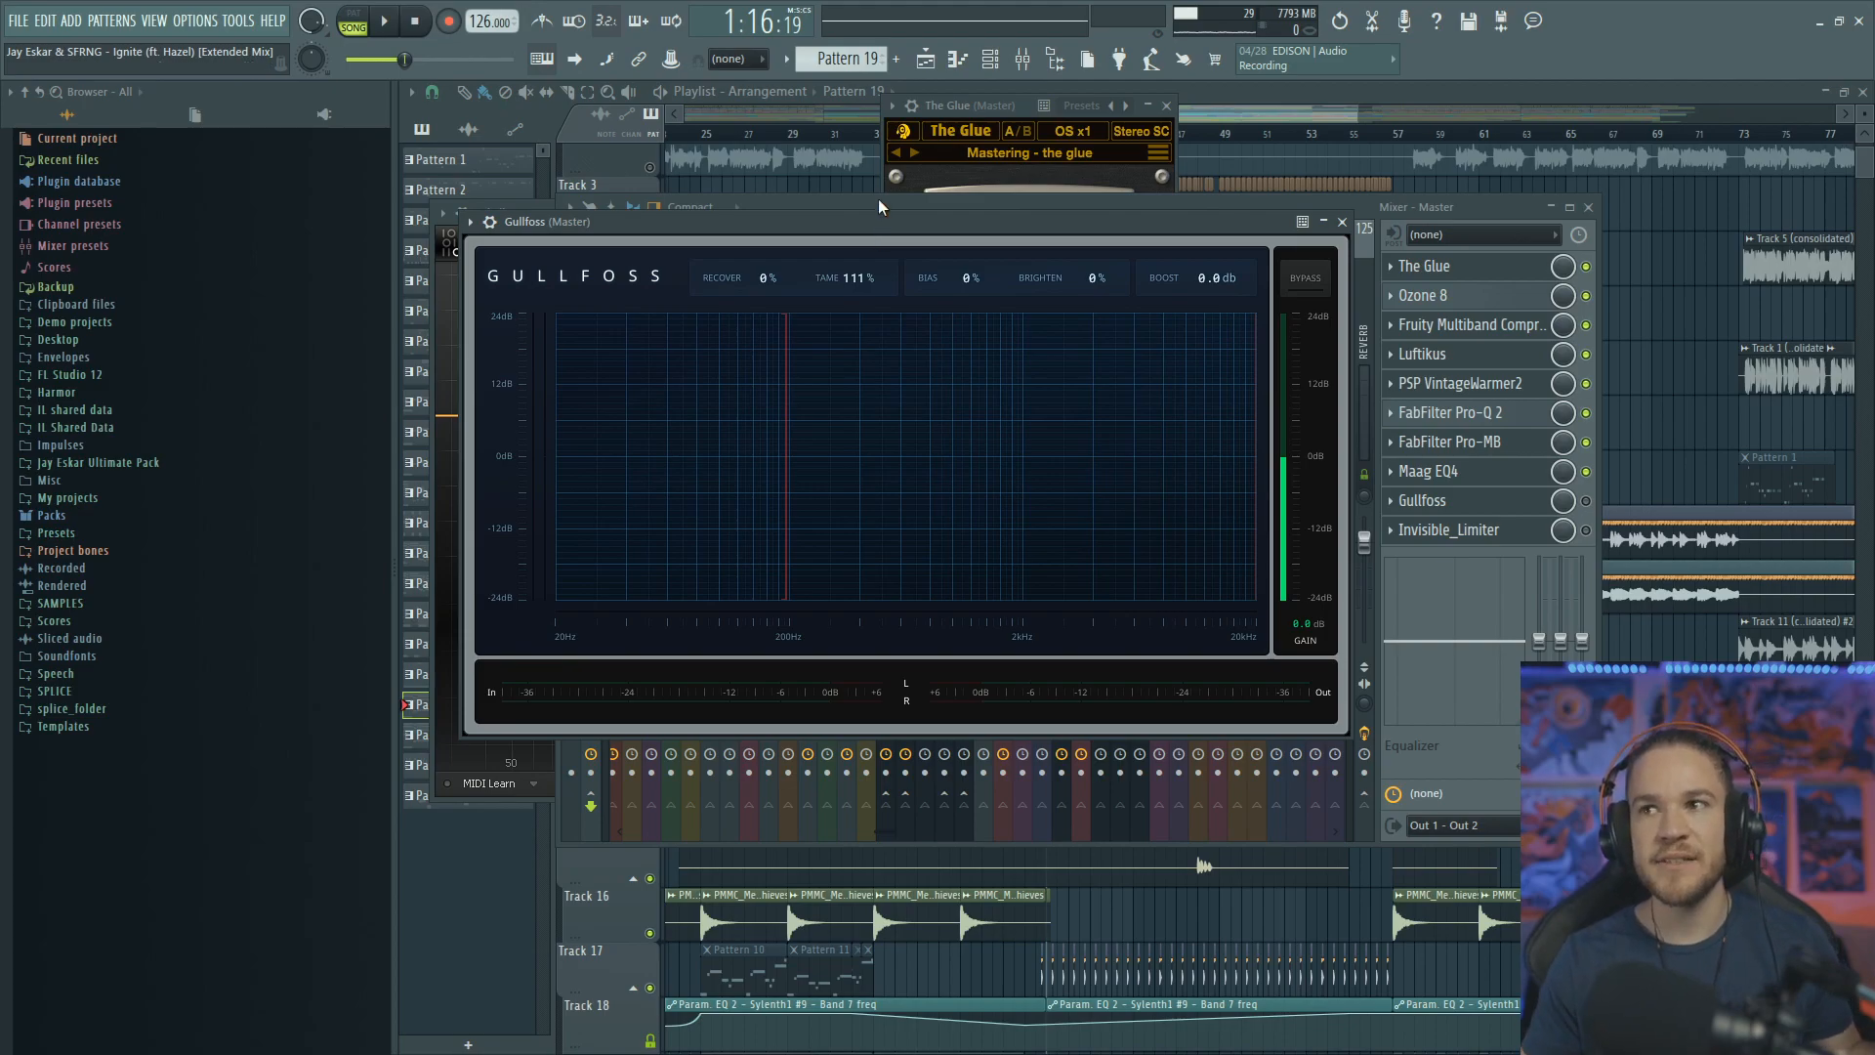
left_click(1586, 501)
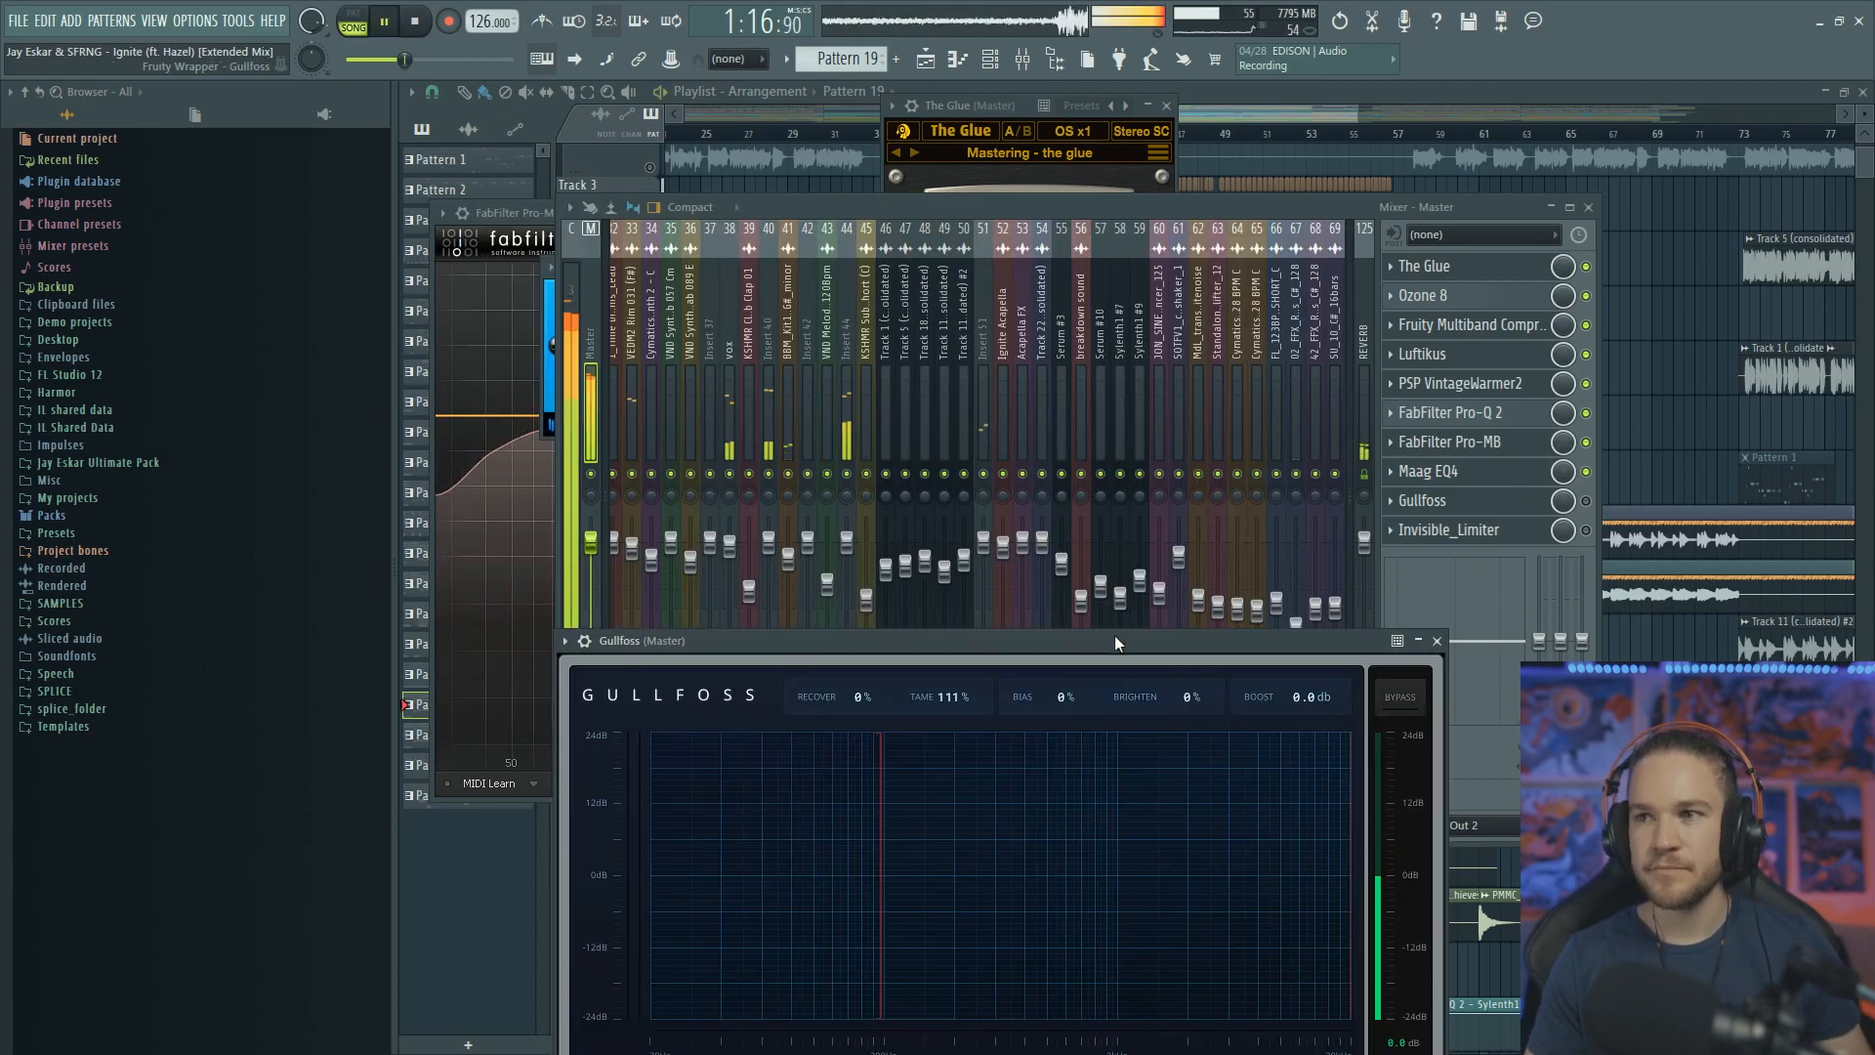
left_click_drag(1115, 643, 1057, 236)
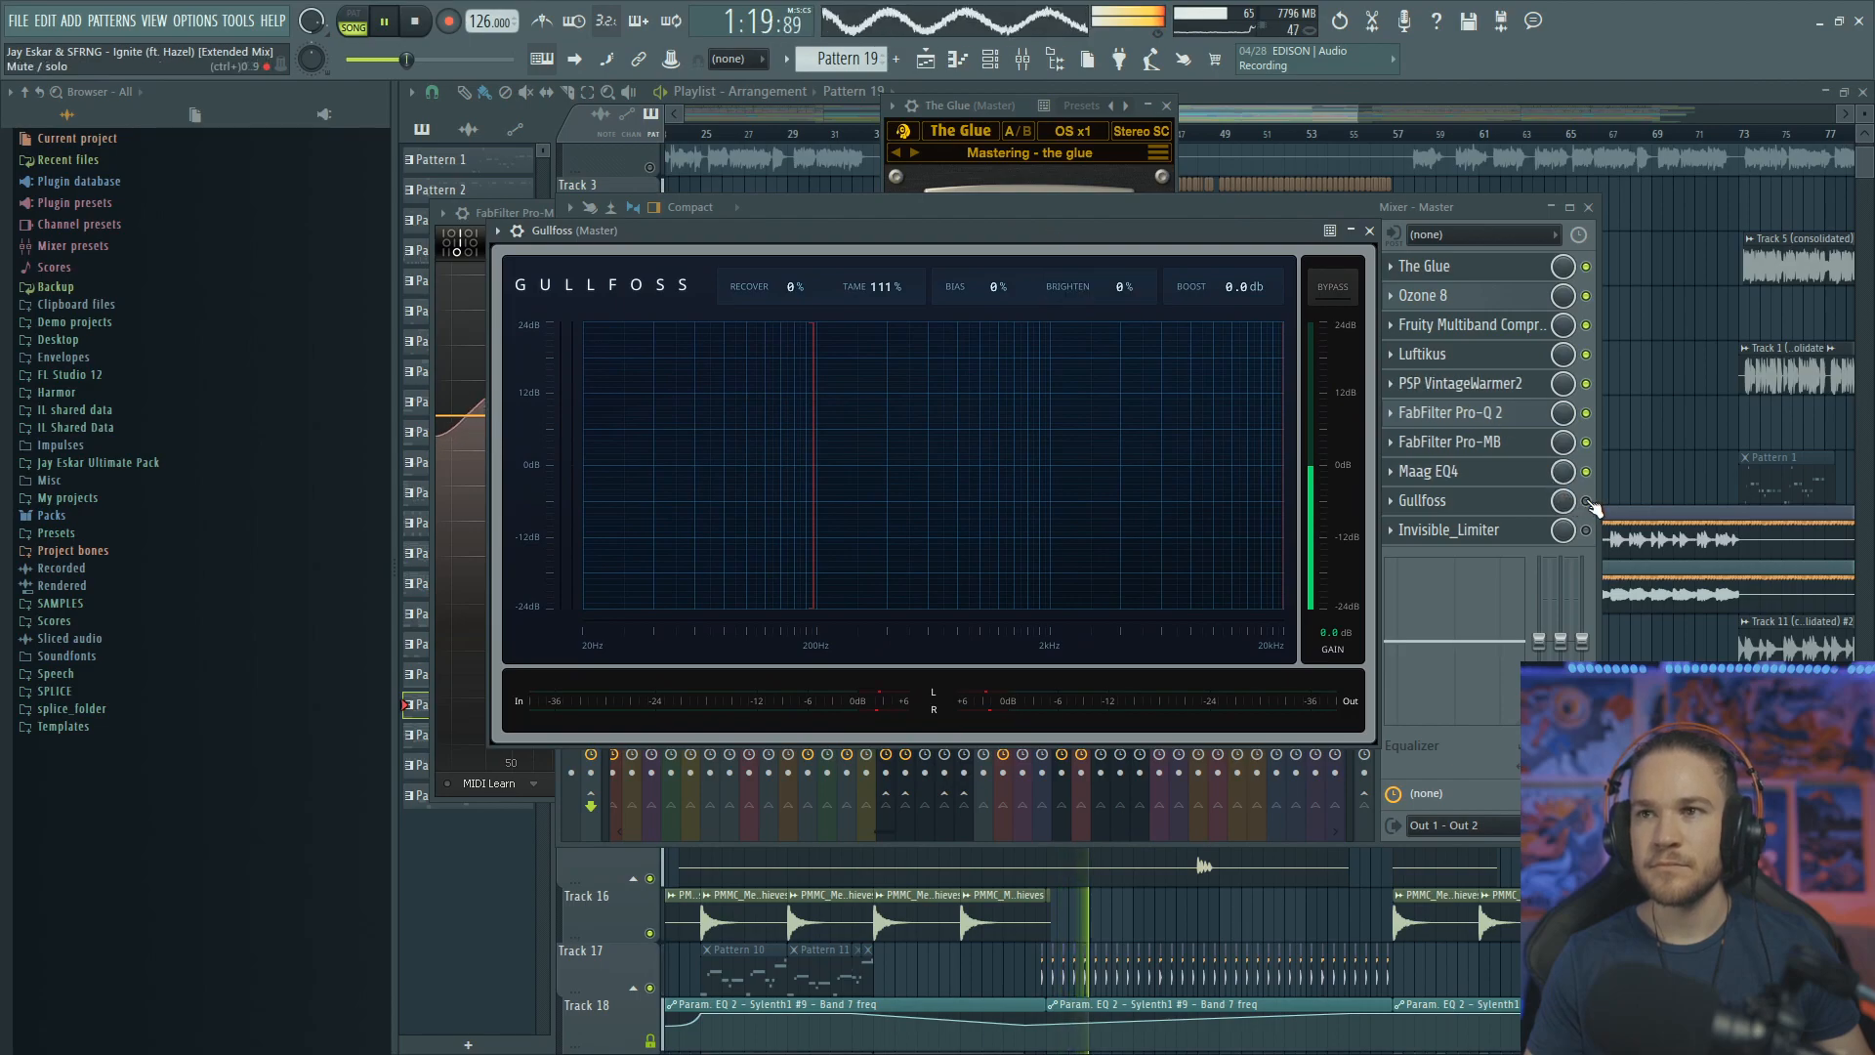
key("space")
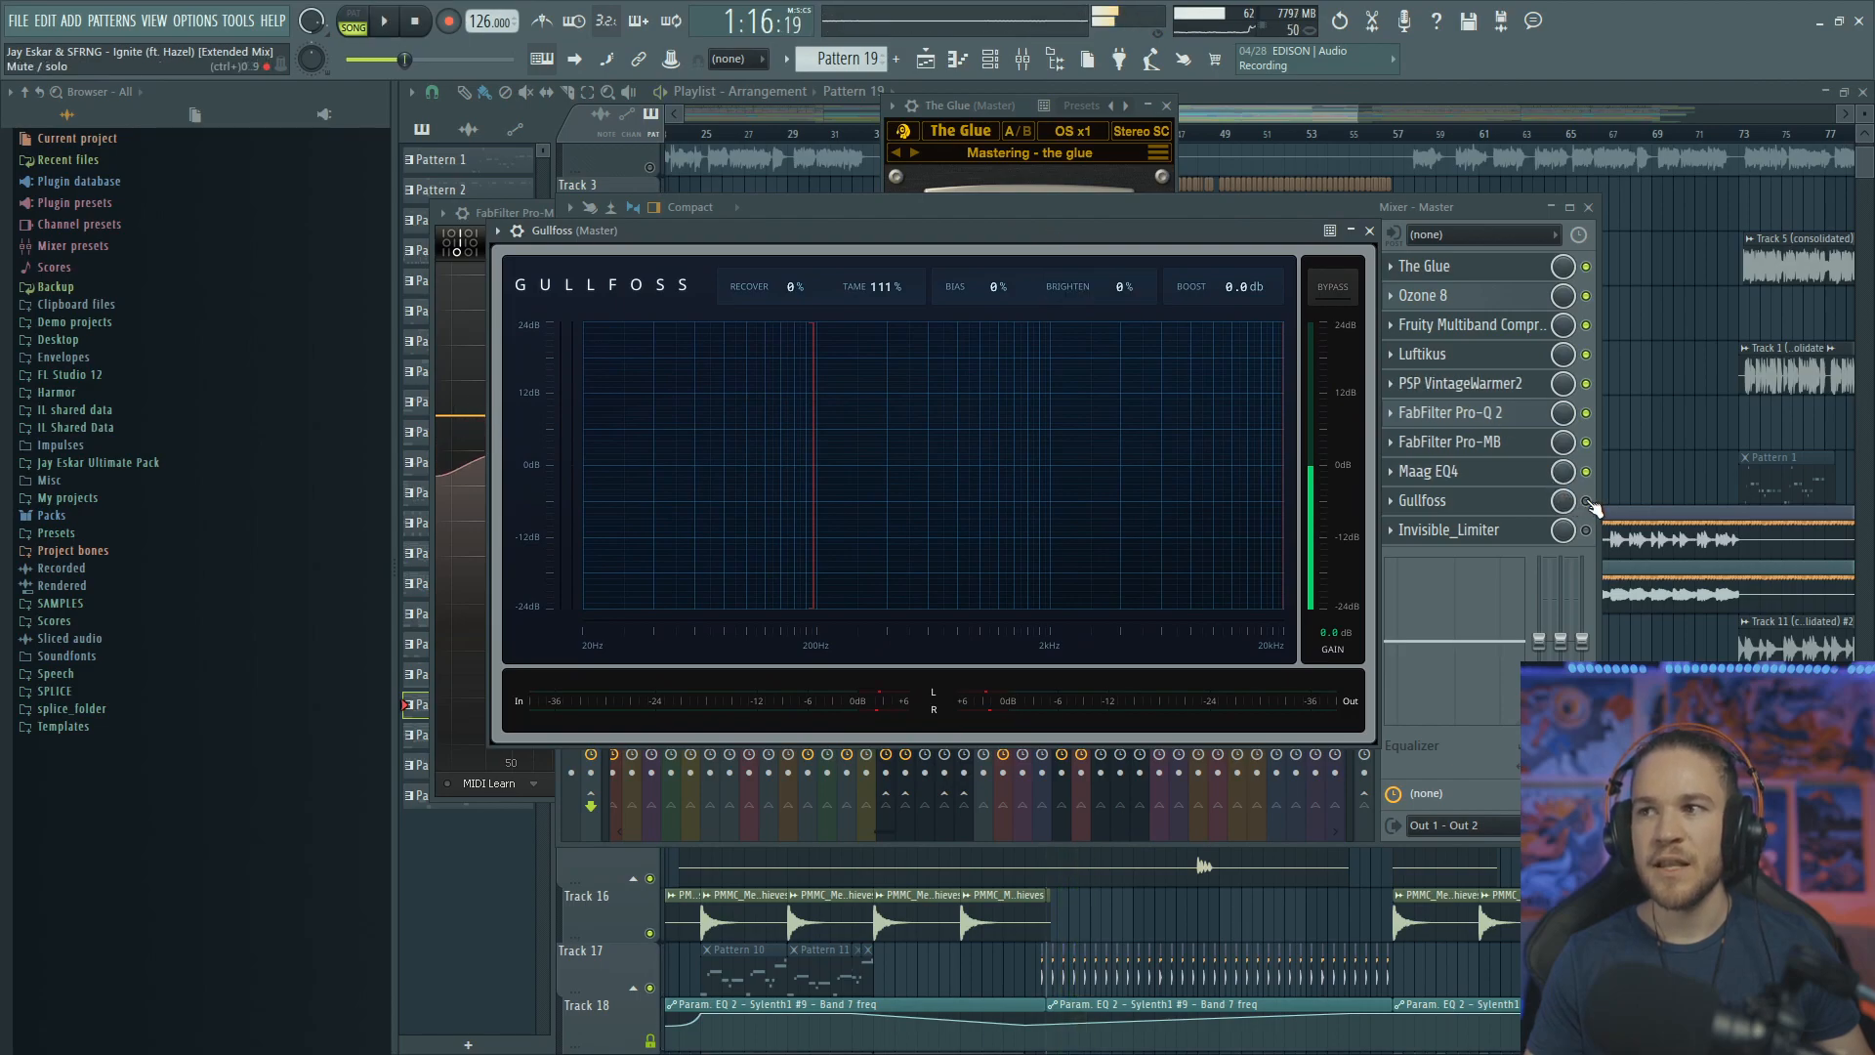
left_click(1587, 501)
key("space")
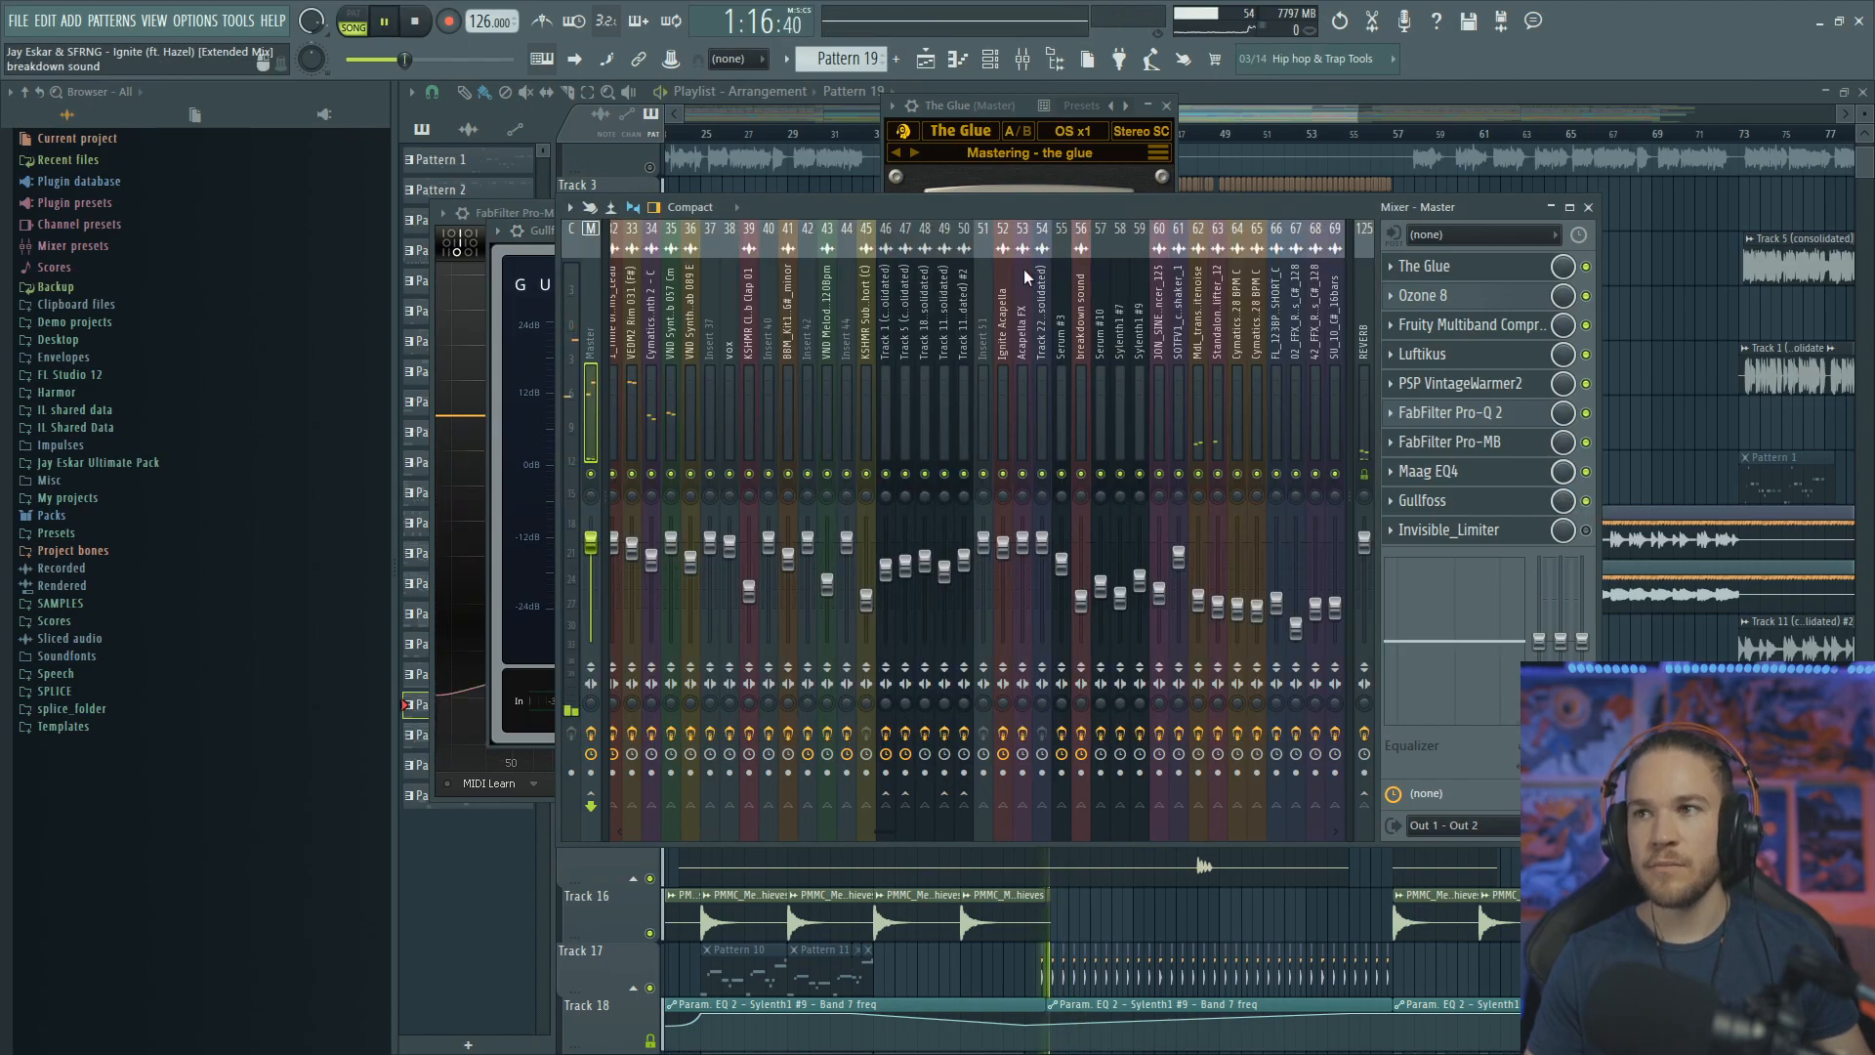
Watch Gullfoss's response curve over two playbacks of the song, and examine its excluded low-frequency range below about 200 Hz
left_click(519, 248)
left_click_drag(968, 237, 961, 236)
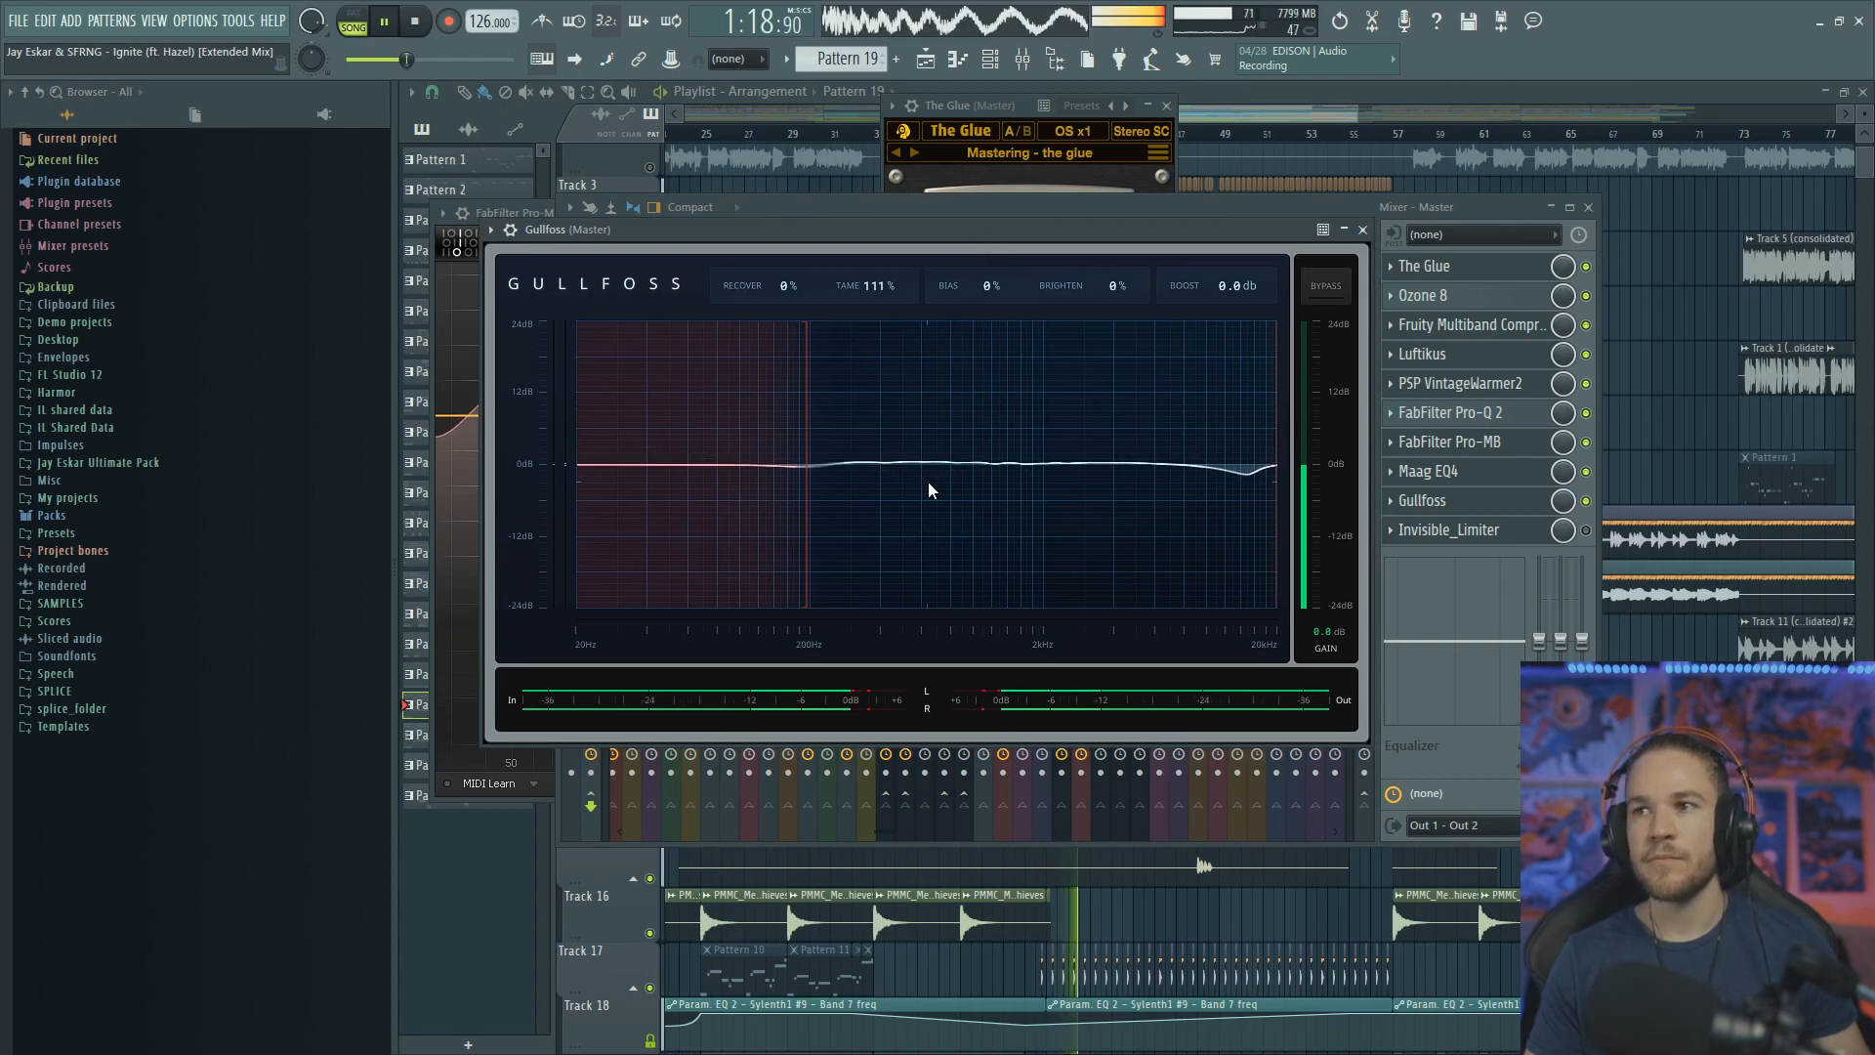
key("space")
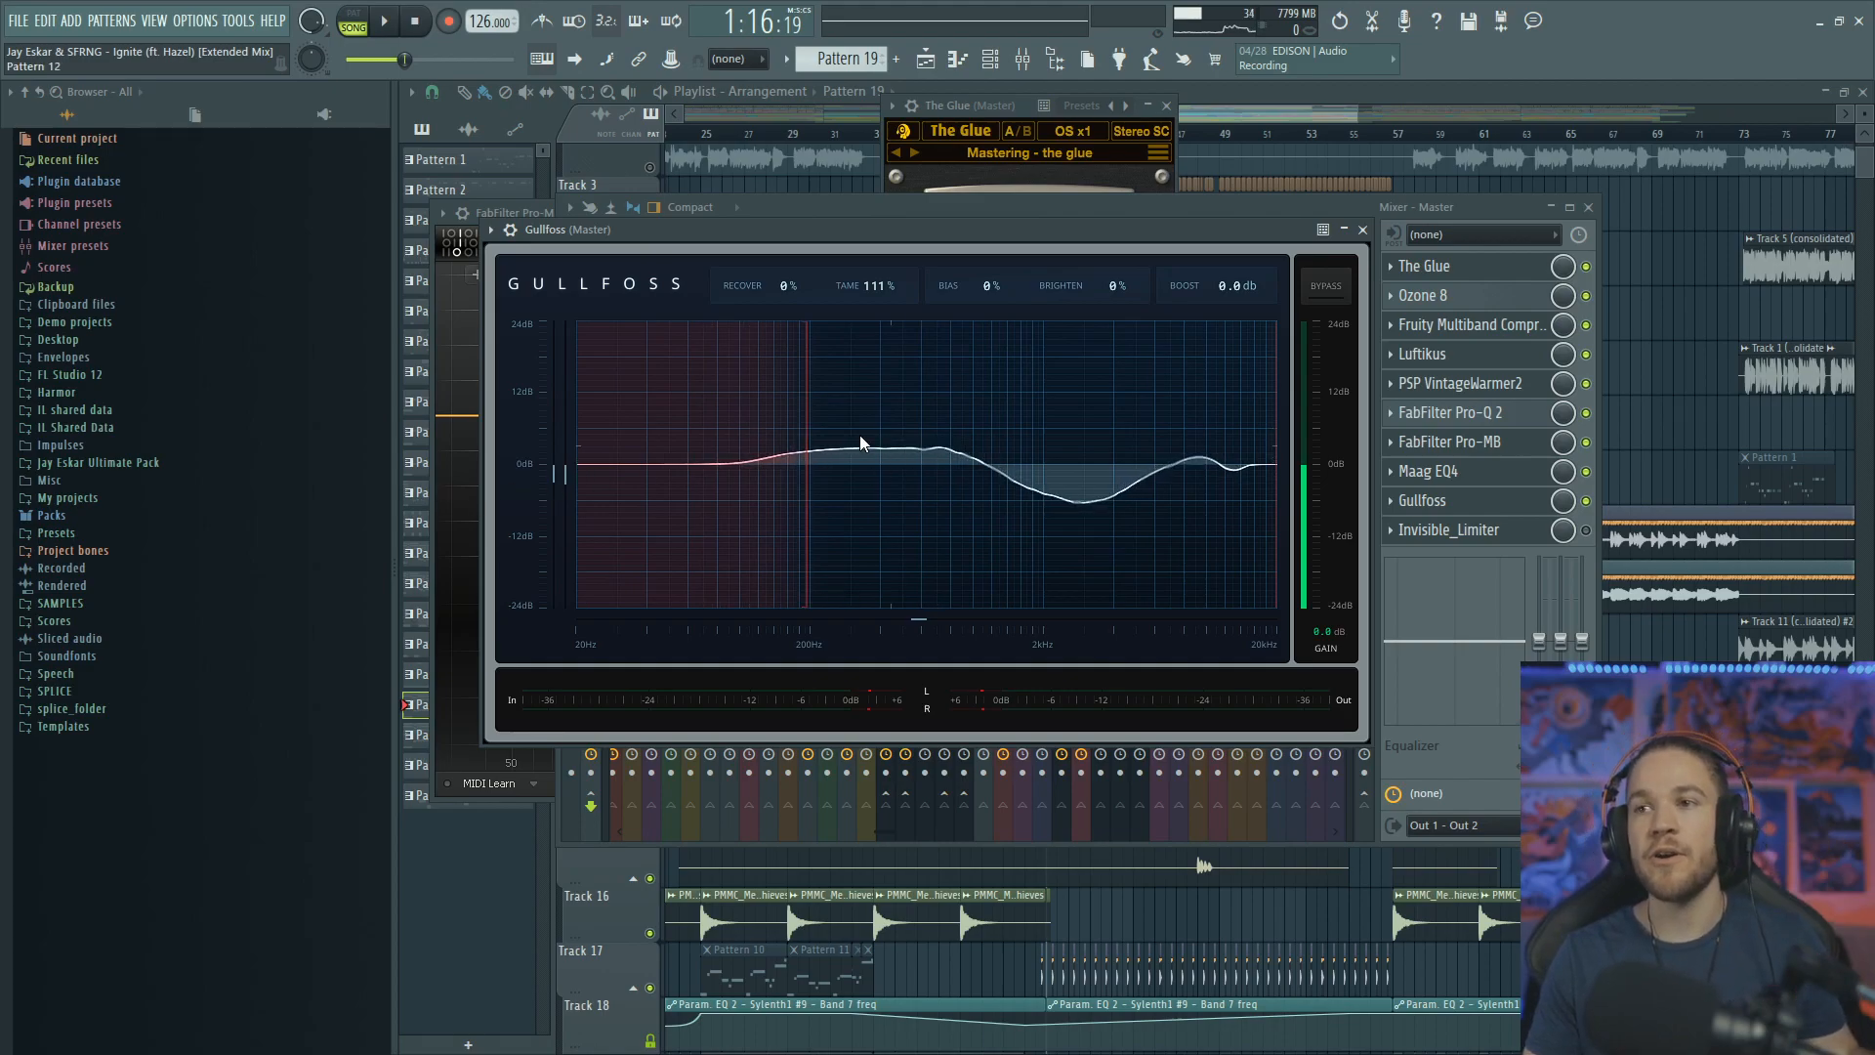
mouse_move(807, 427)
left_mouse_down()
mouse_move(579, 420)
mouse_move(625, 401)
mouse_move(806, 414)
left_mouse_up()
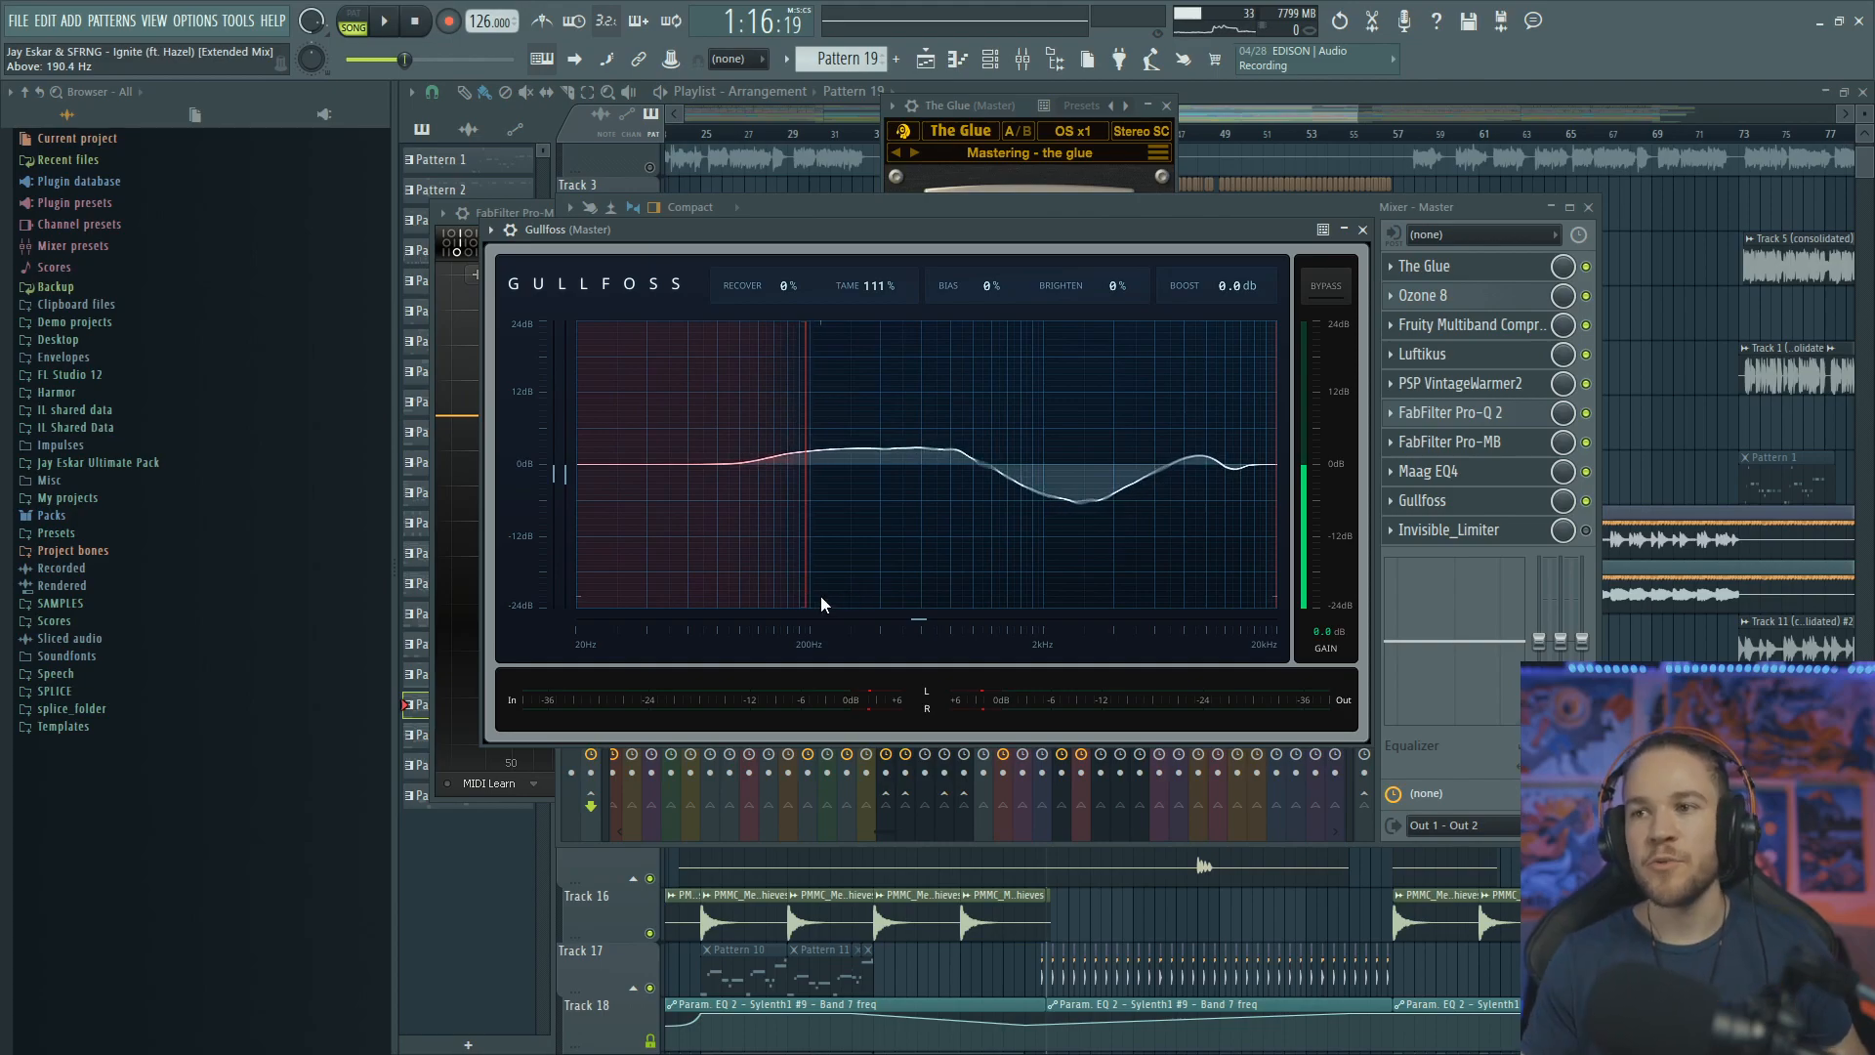
left_click_drag(877, 231, 858, 231)
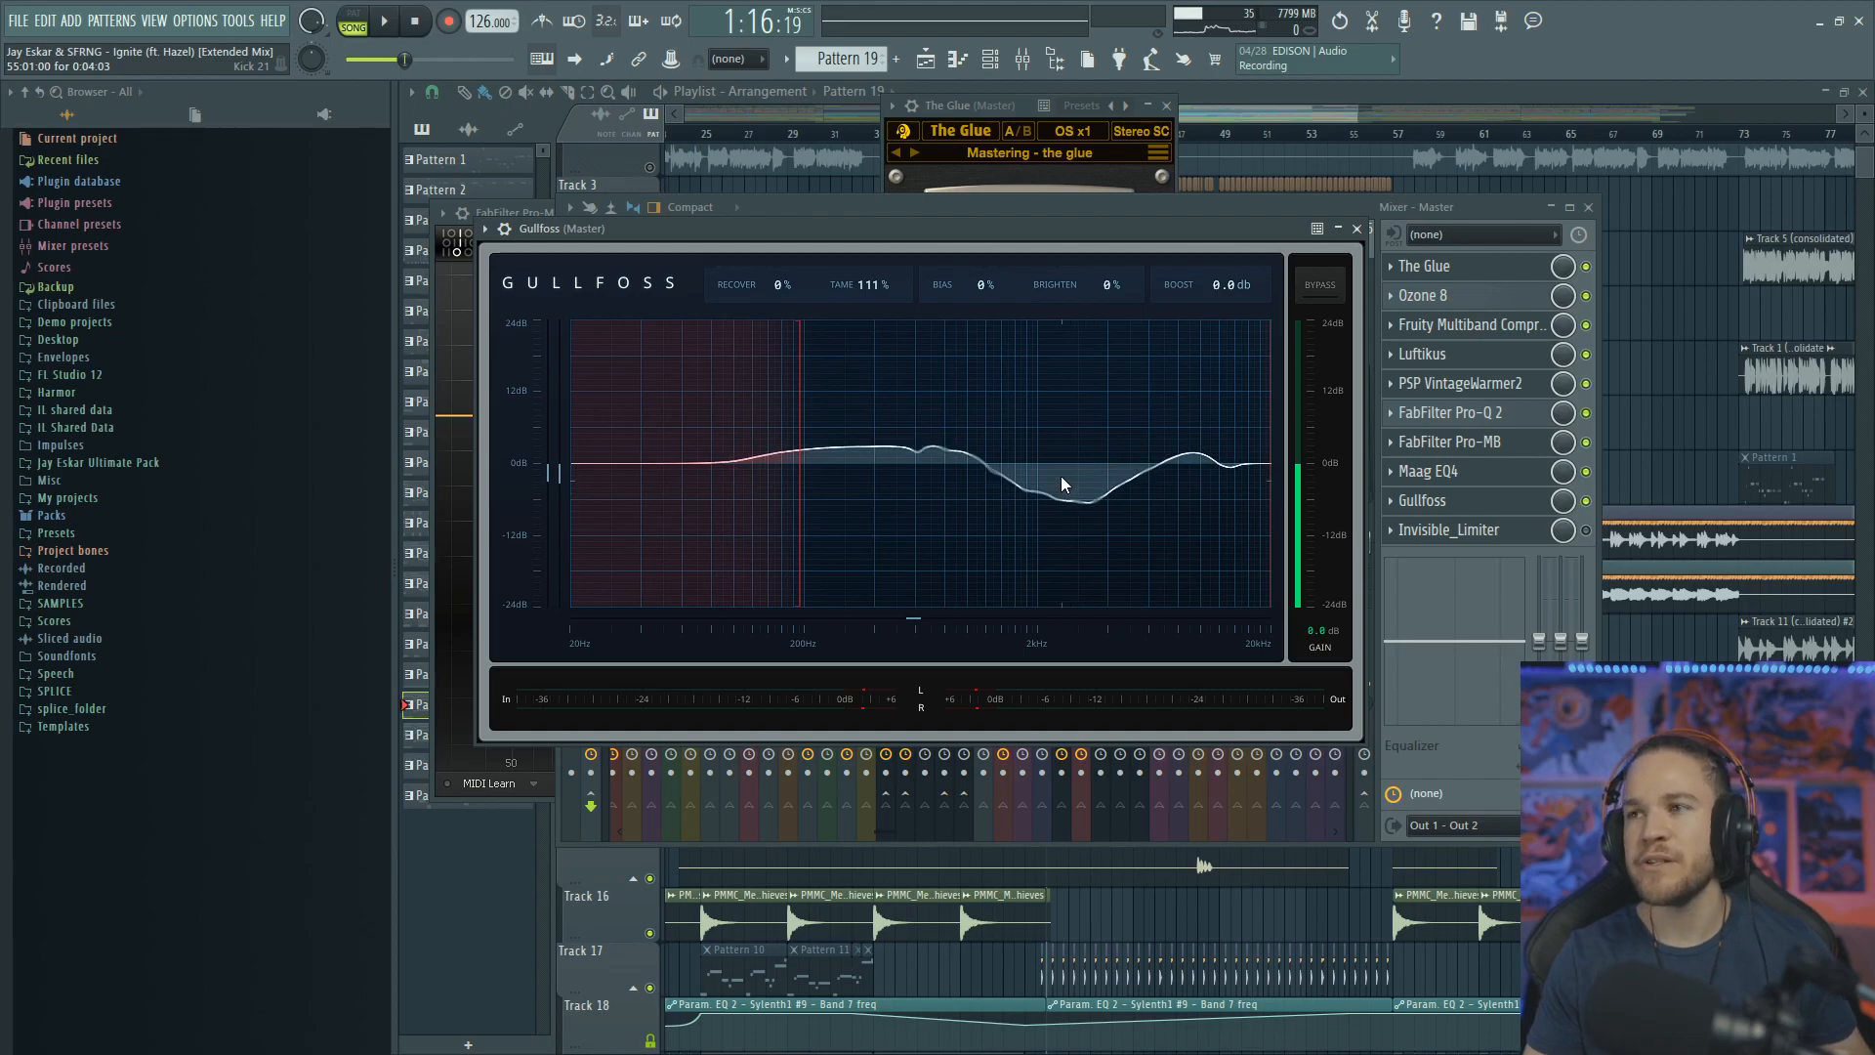
key("space")
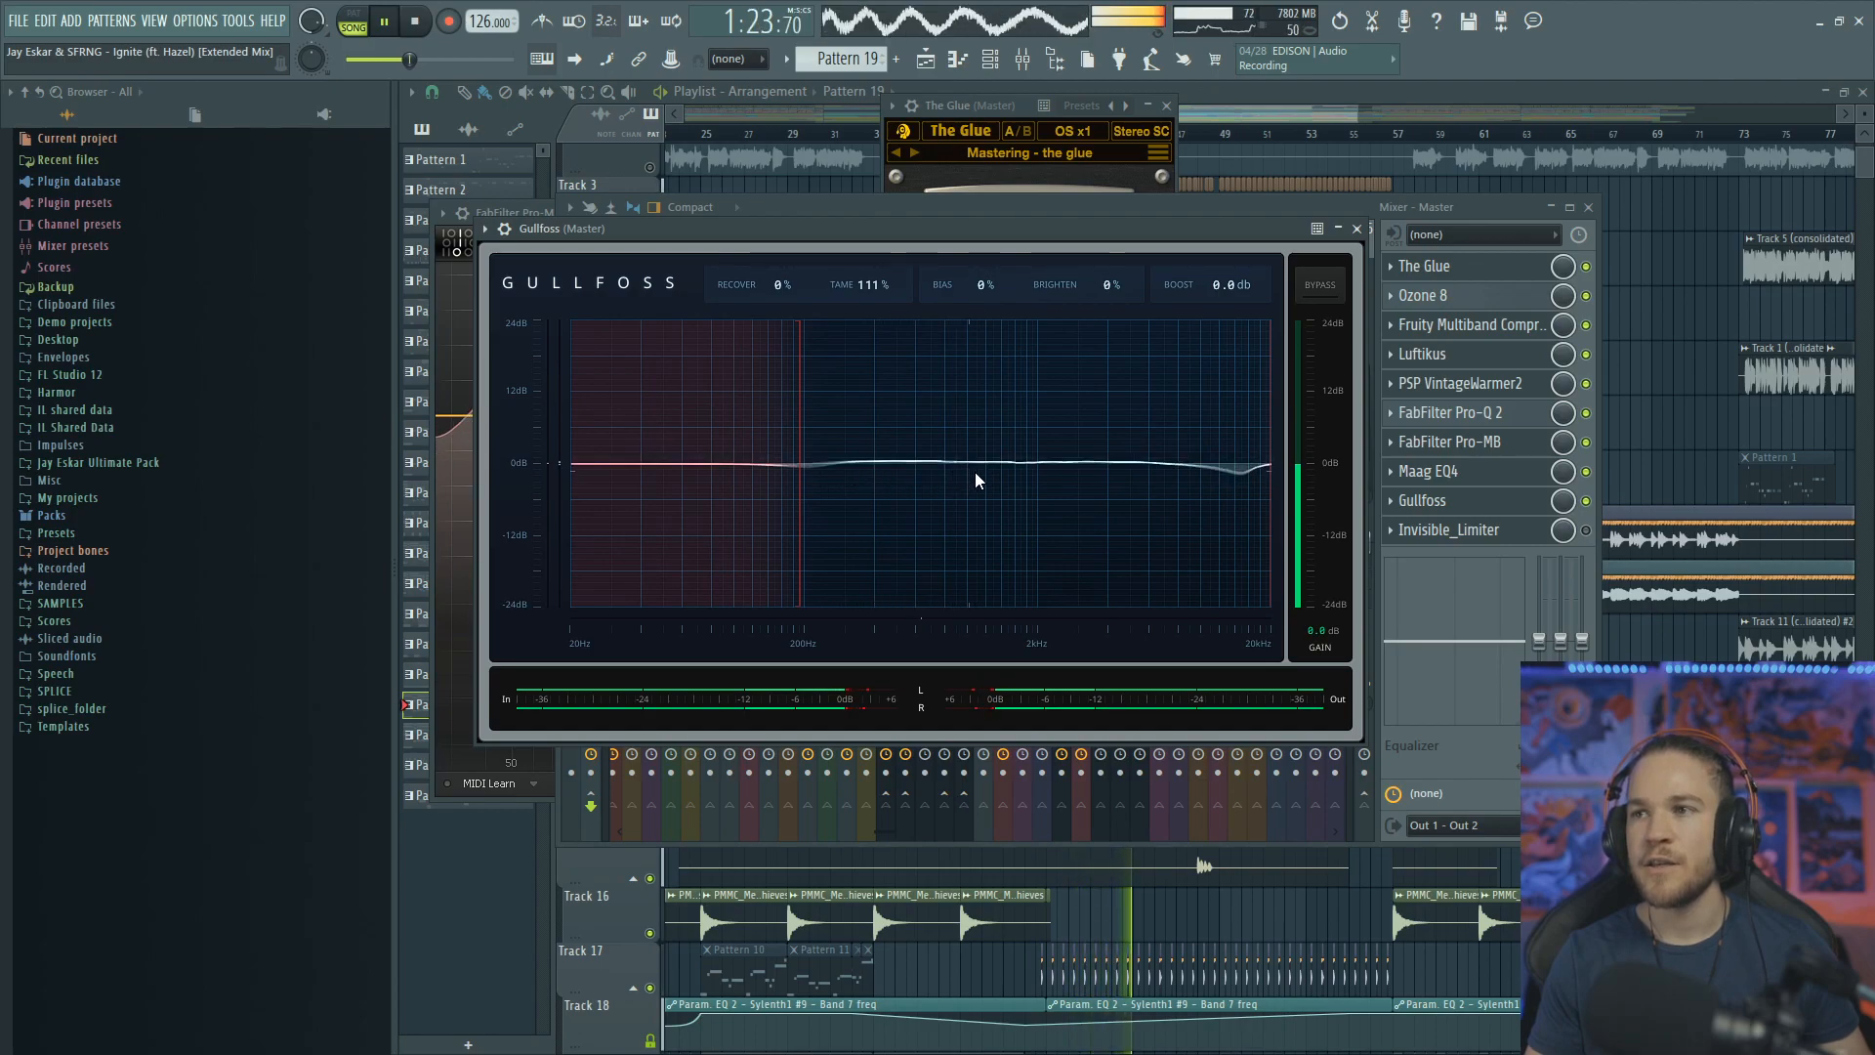
key("space")
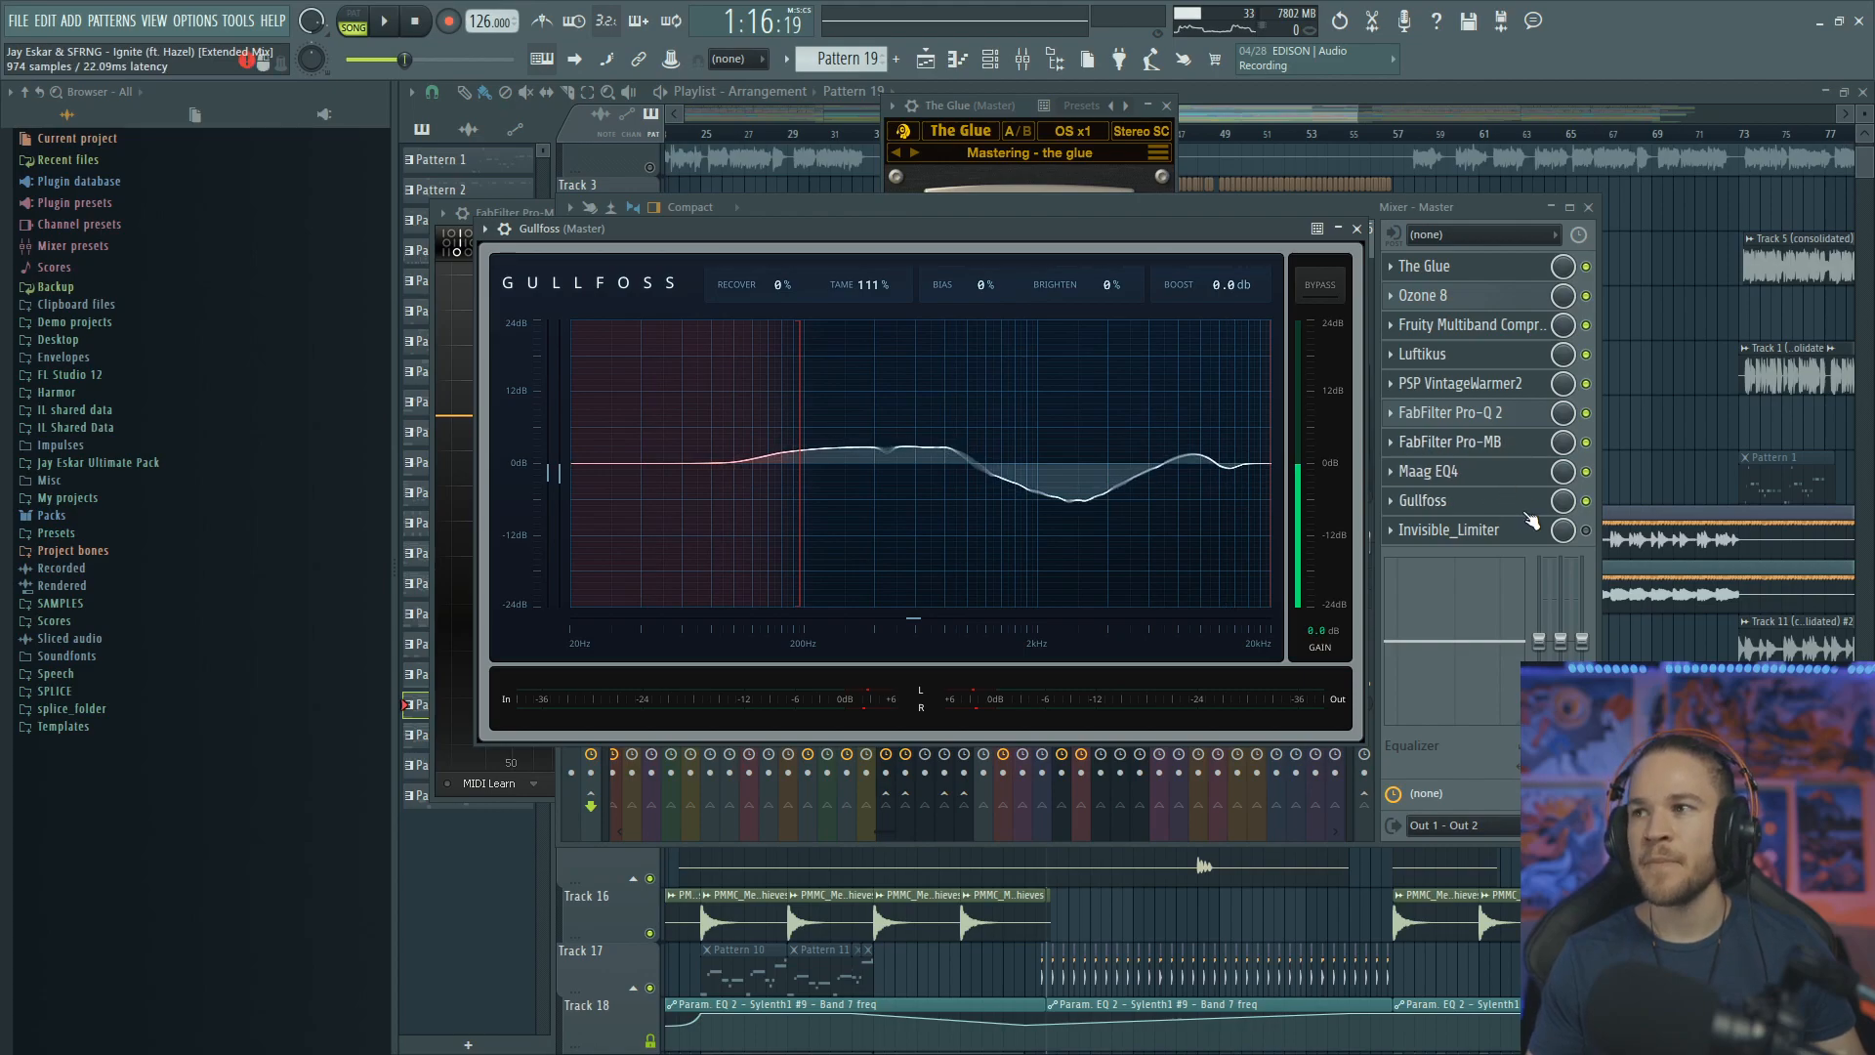
Close Gullfoss, switch on Invisible_Limiter in the master chain, and open its window to examine the input and output gain
left_click(1356, 230)
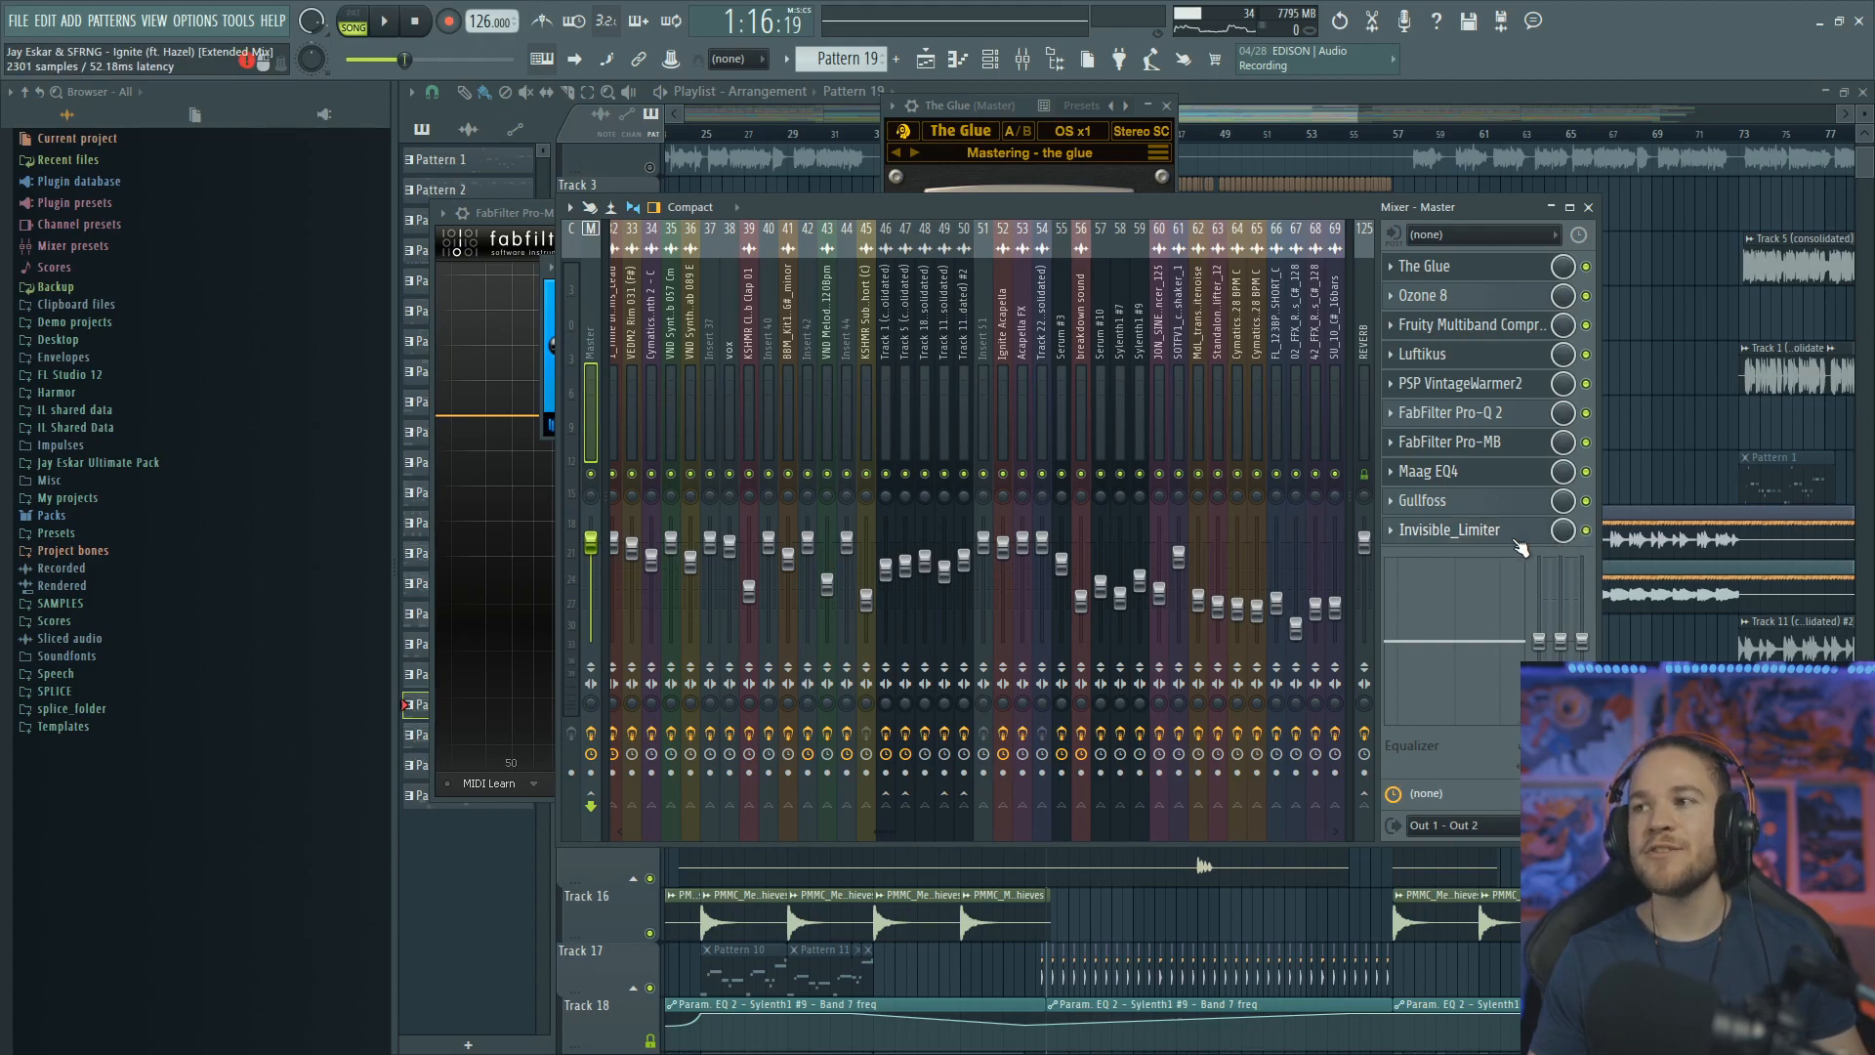
left_click(1465, 530)
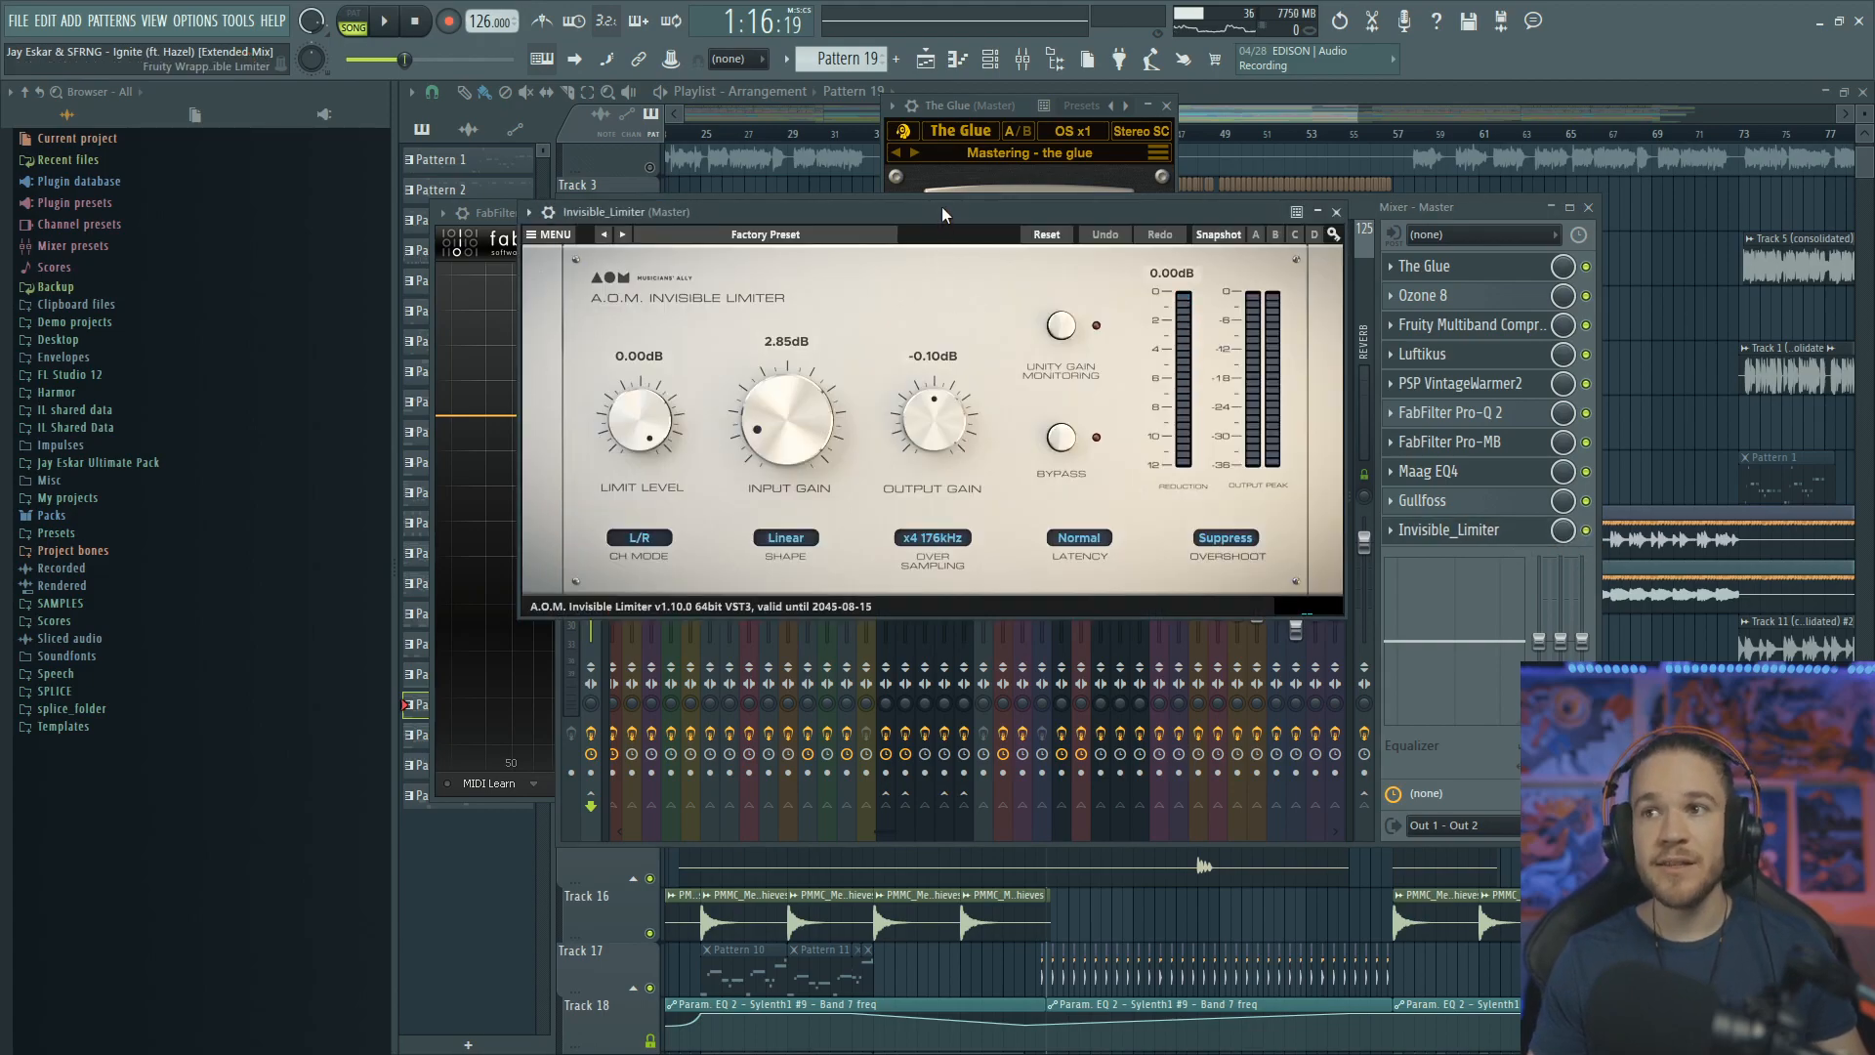
left_click_drag(940, 212, 942, 235)
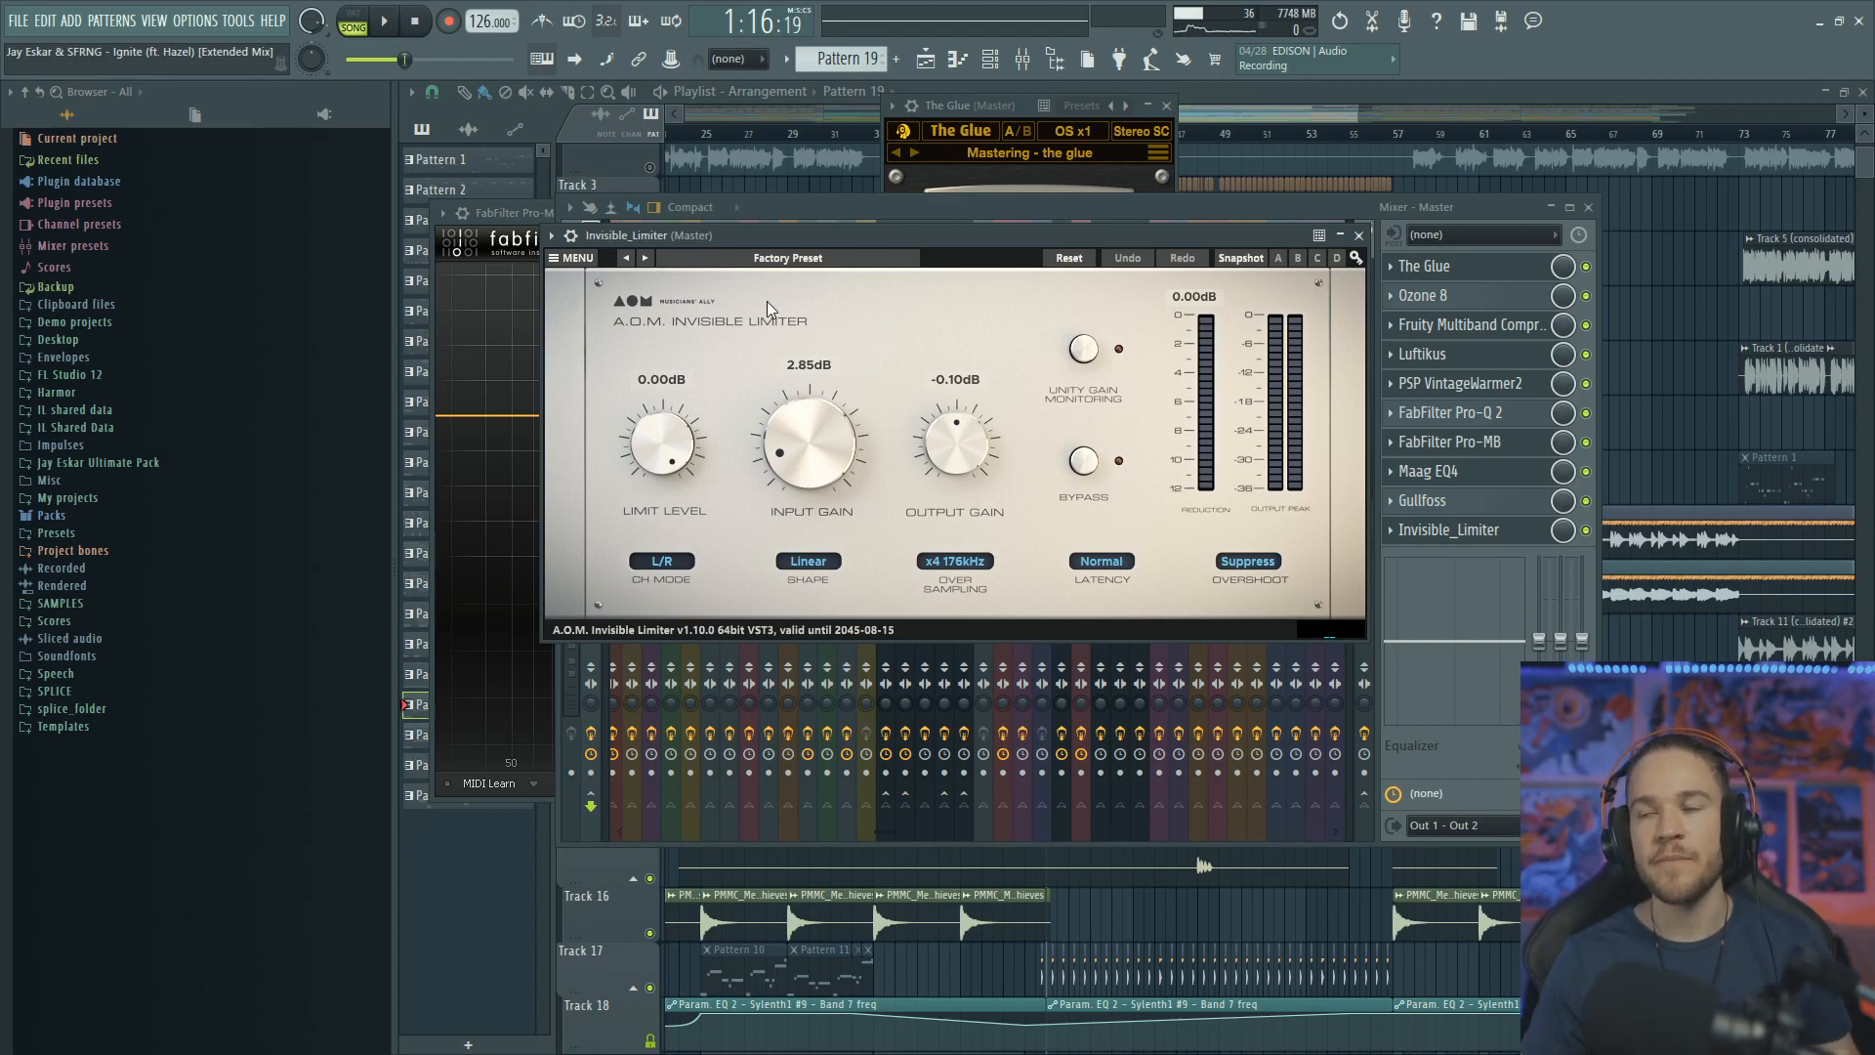
Compare the song with all master channel effects bypassed and with the full mastering chain re-enabled
left_click(885, 209)
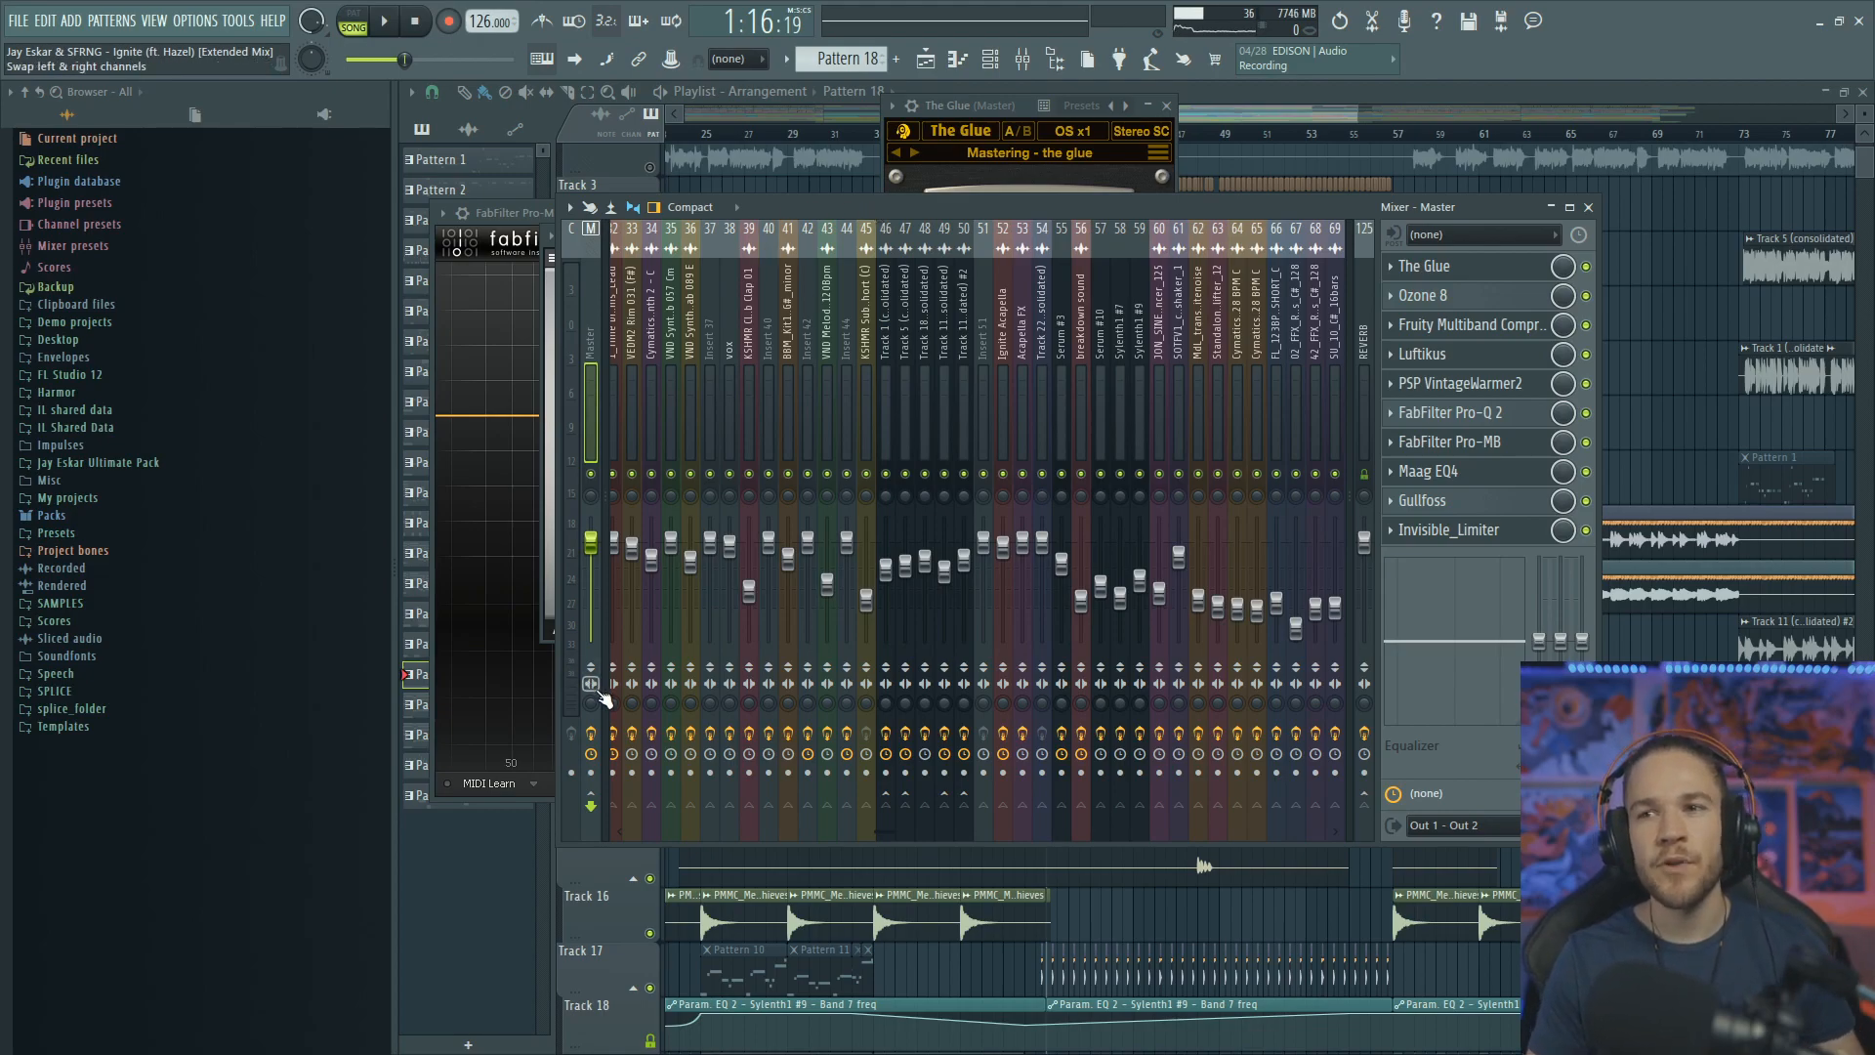
left_click(595, 740)
key("space")
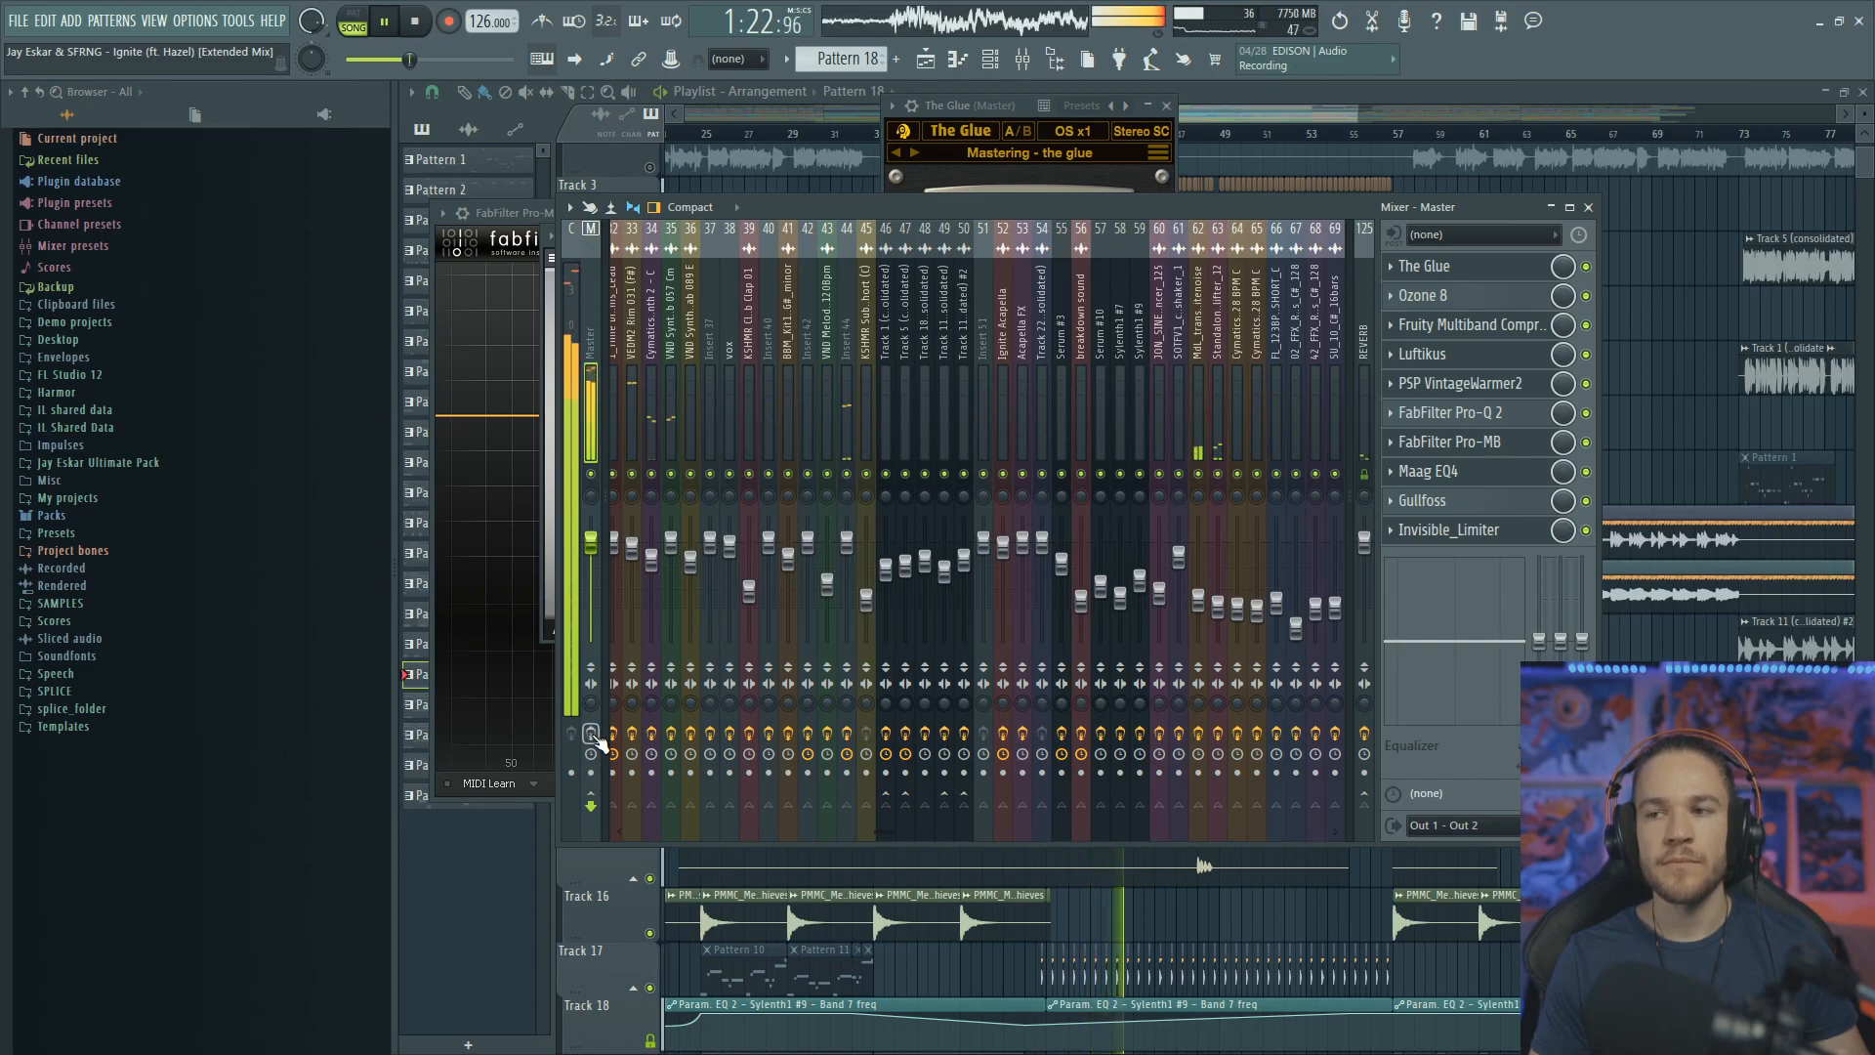
key("space")
left_click(591, 733)
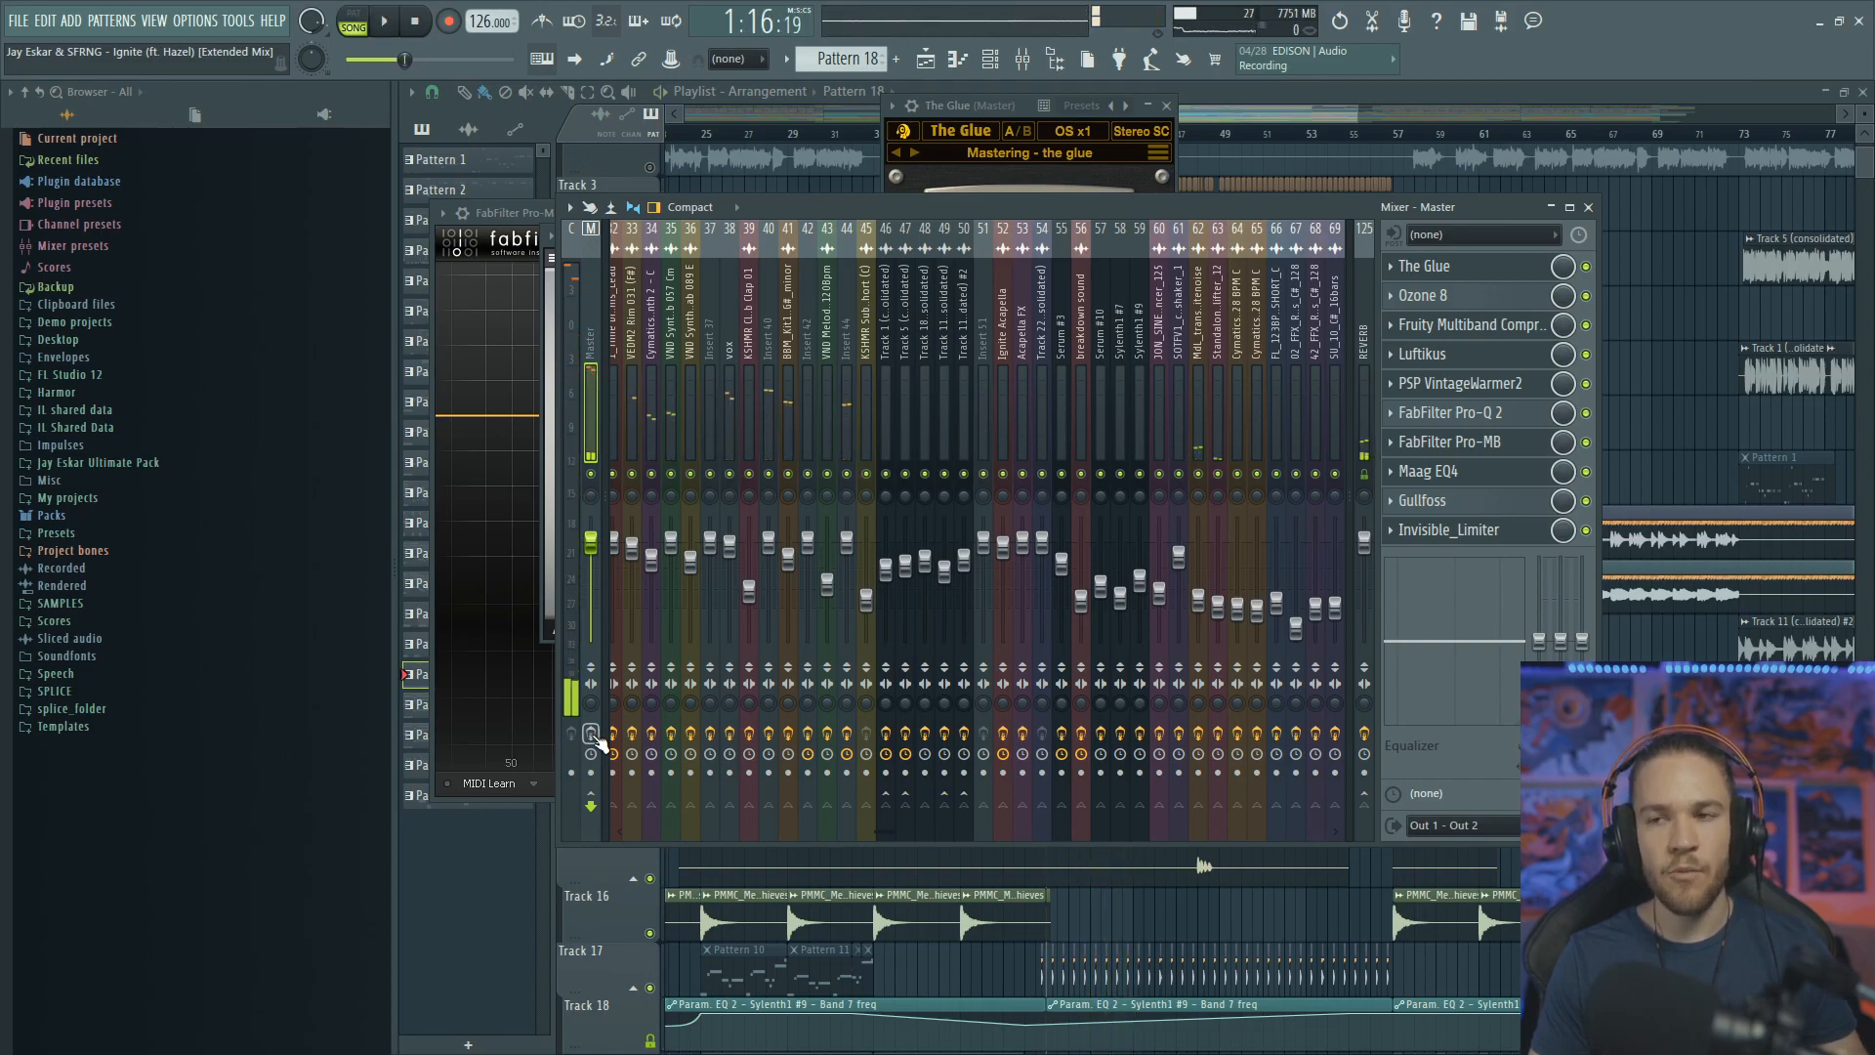
key("space")
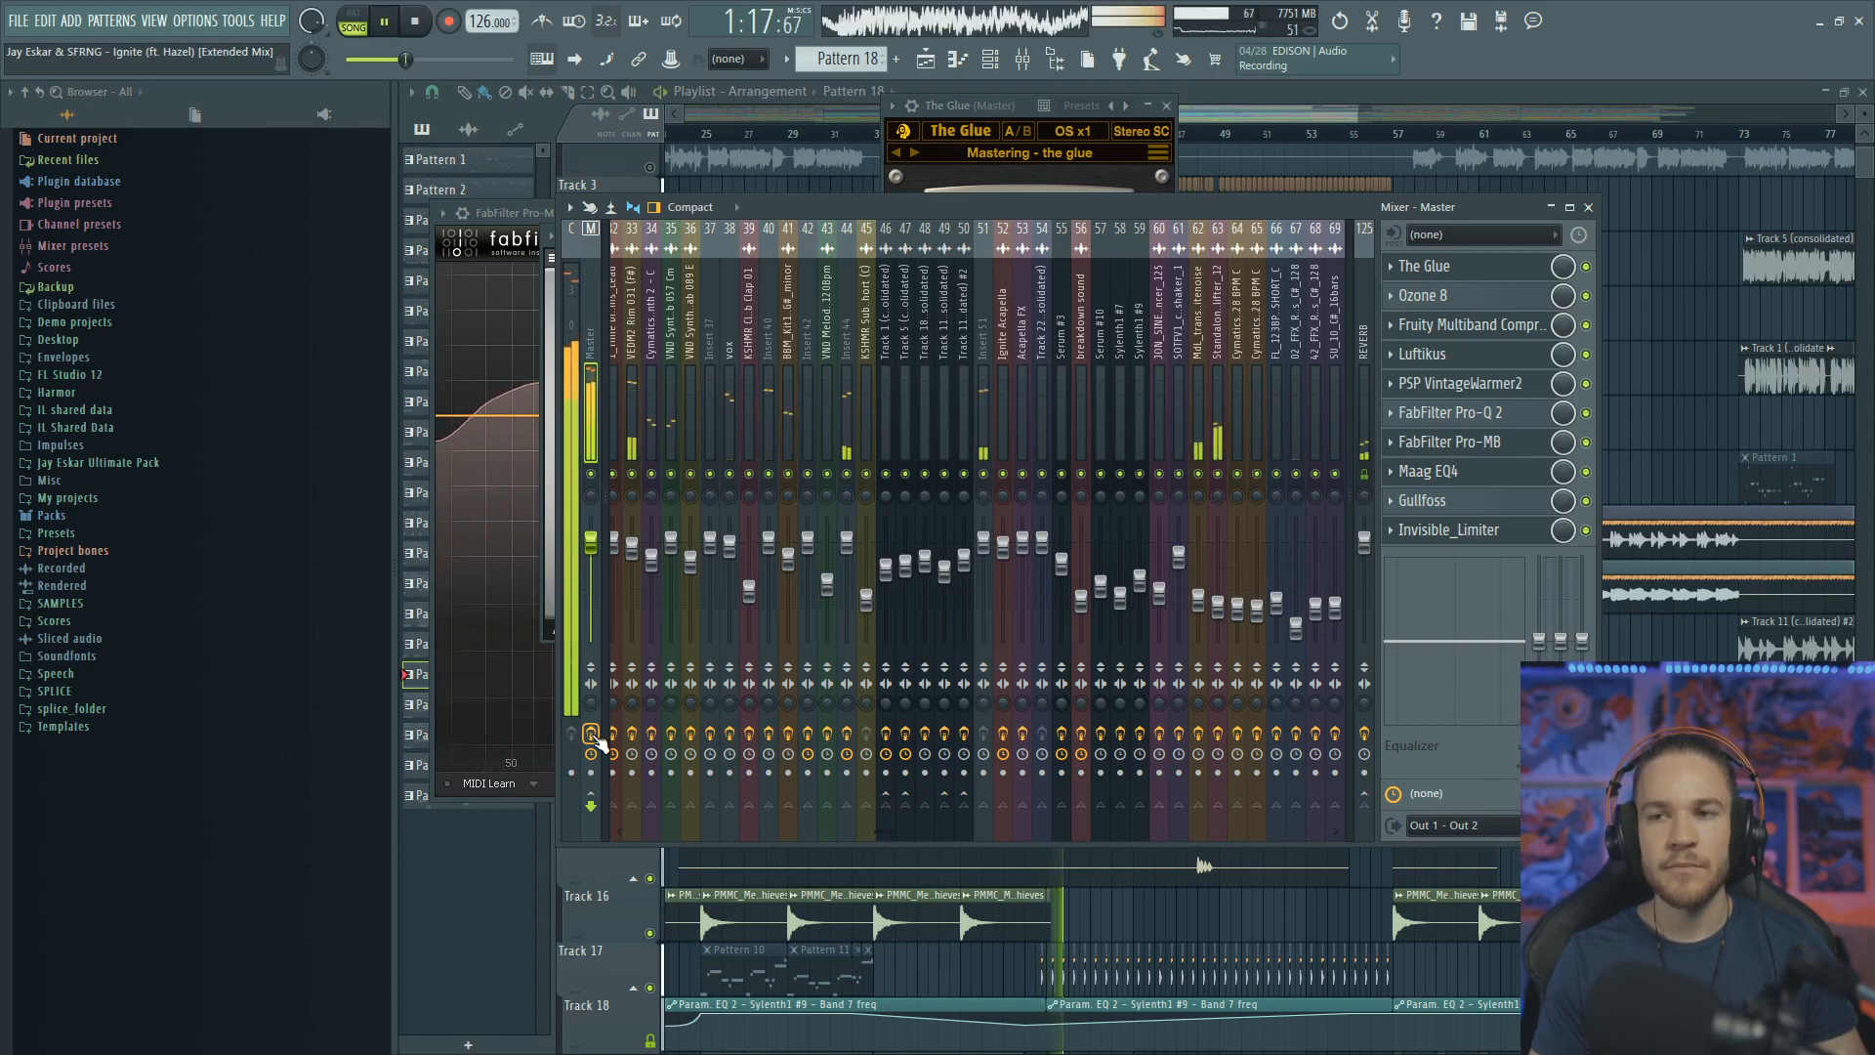